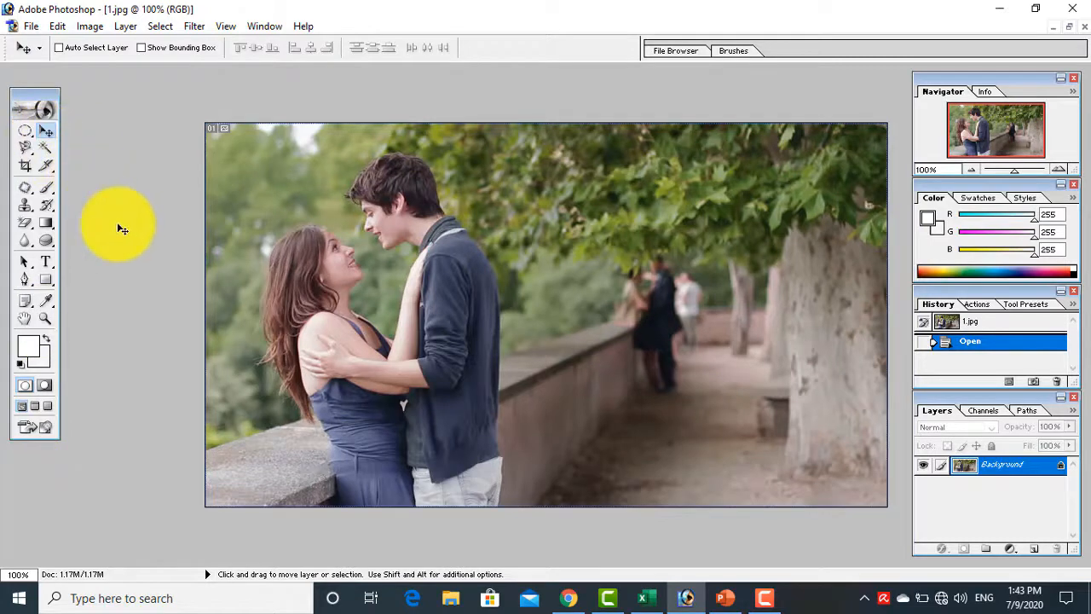
Hide and show the toolbox and all palettes repeatedly, ending with them displayed.
key("Tab")
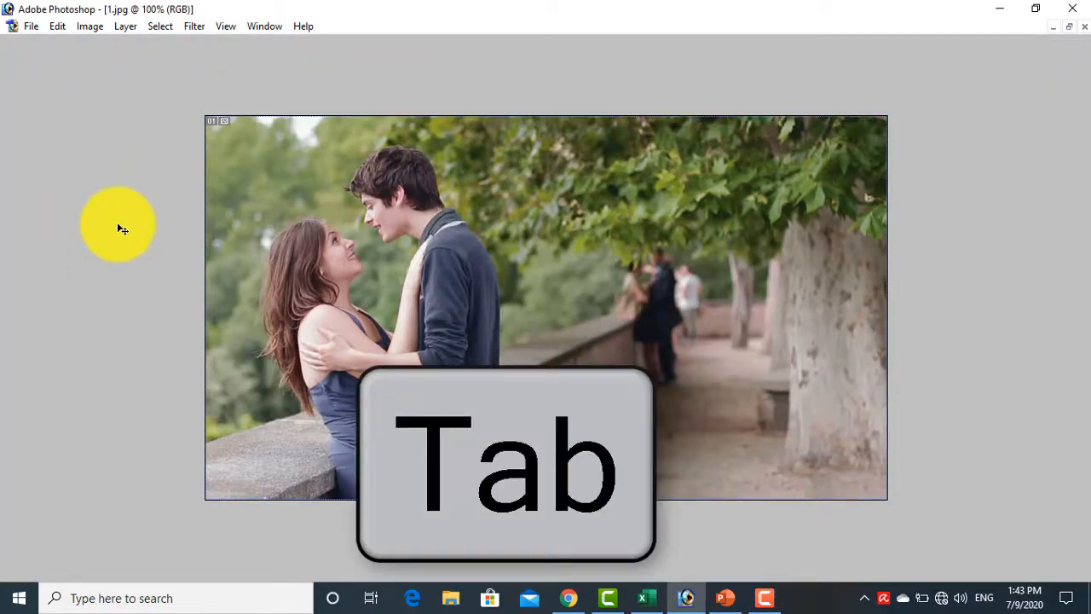
key("Tab")
key("Tab")
key("Tab")
key("Tab")
key("Tab")
key("Tab")
key("Tab")
key("Tab")
key("Tab")
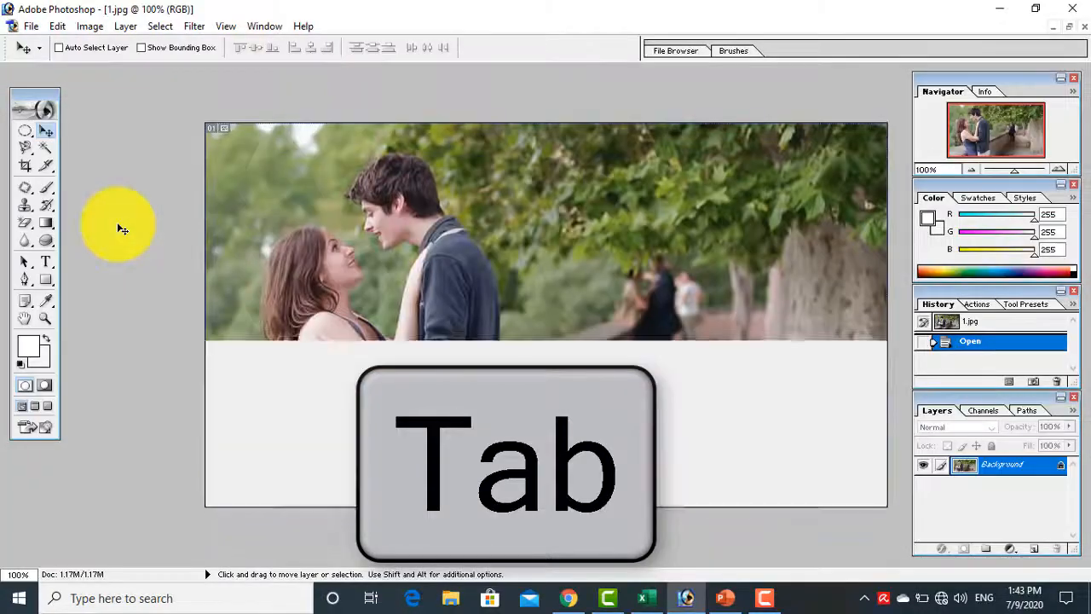
key("Tab")
key("Tab")
key("Tab")
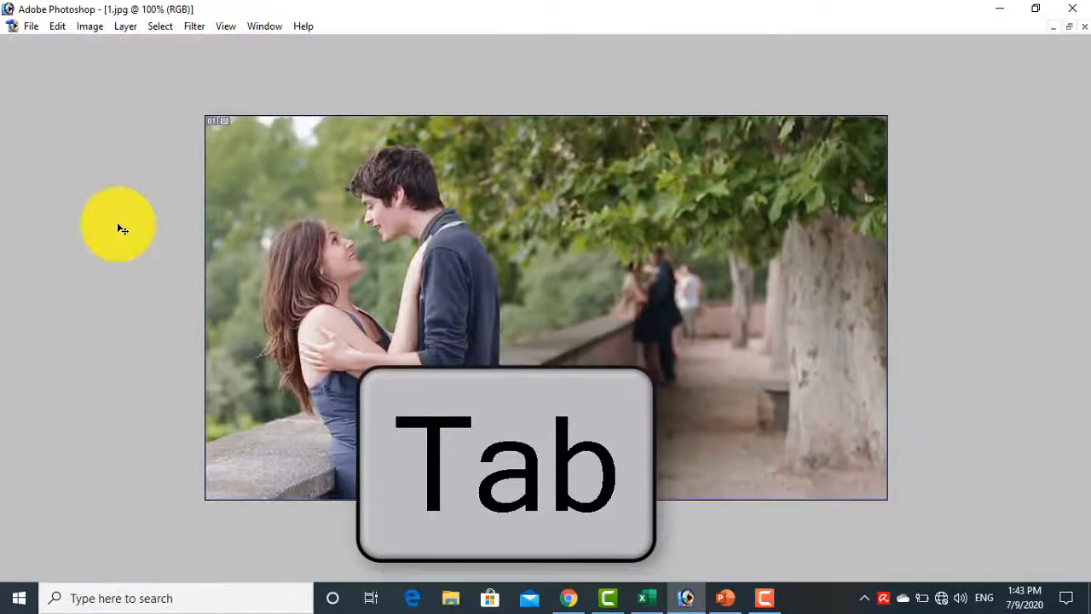
key("Tab")
key("Tab")
key("Tab")
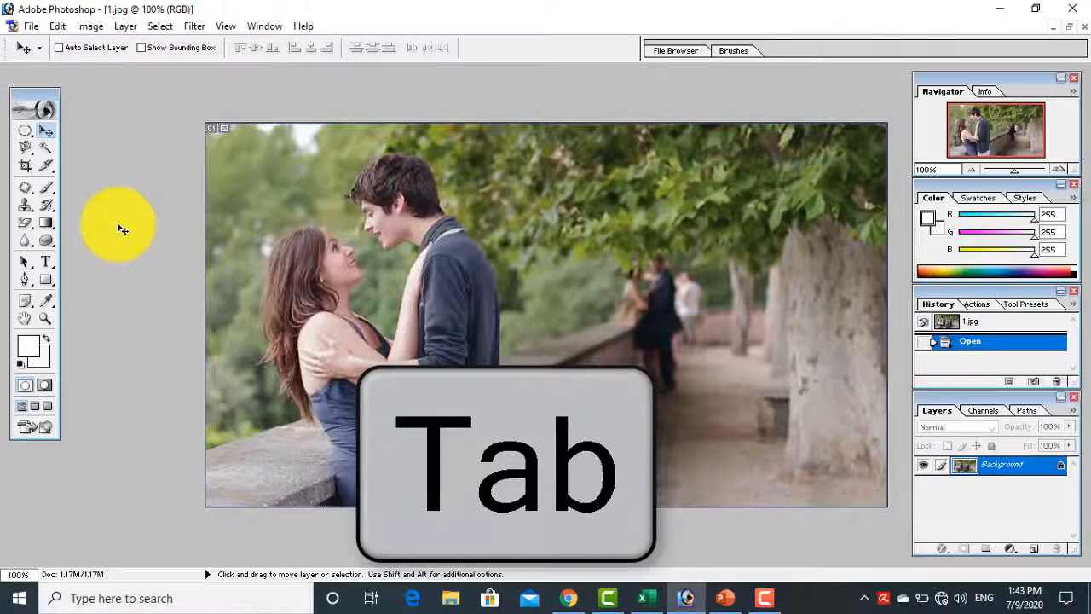
key("Tab")
key("Tab")
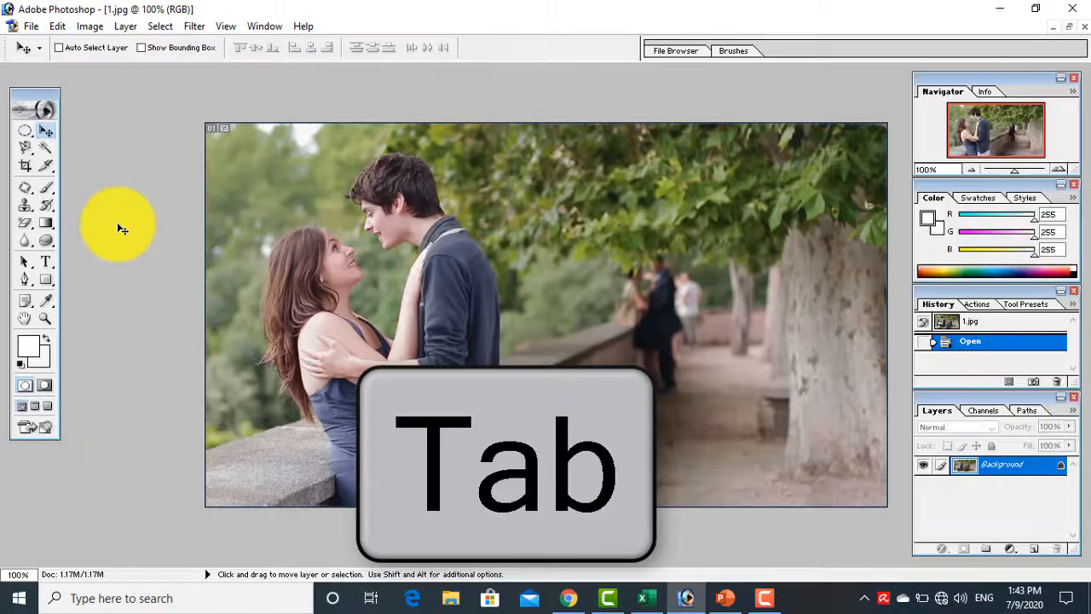
key("Tab")
key("Tab")
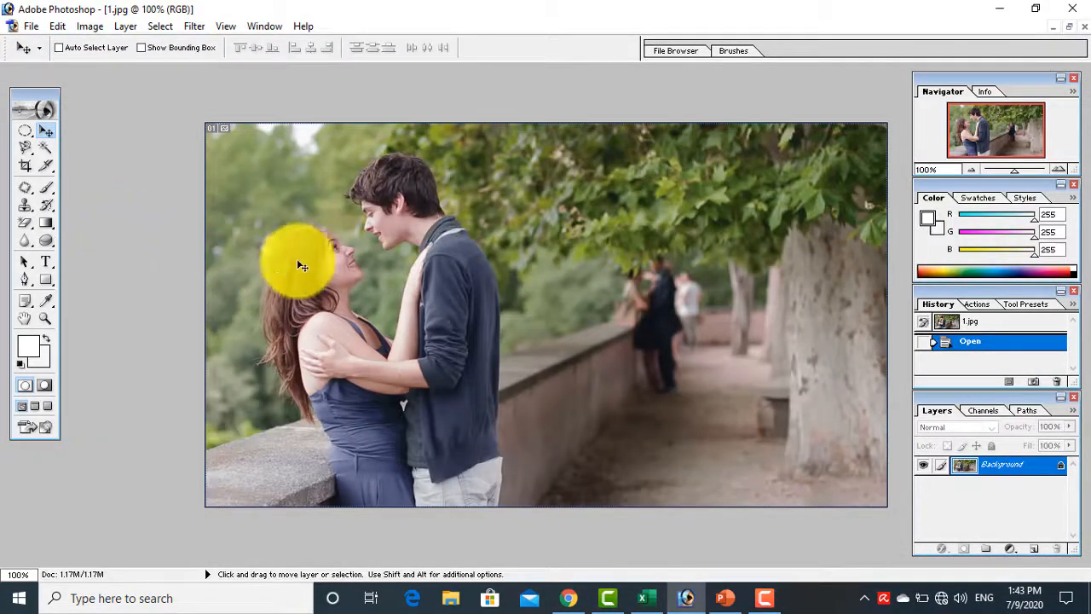
Activate the Brush tool for painting on the photo and toggle its precise crosshair cursor.
left_click(26, 131)
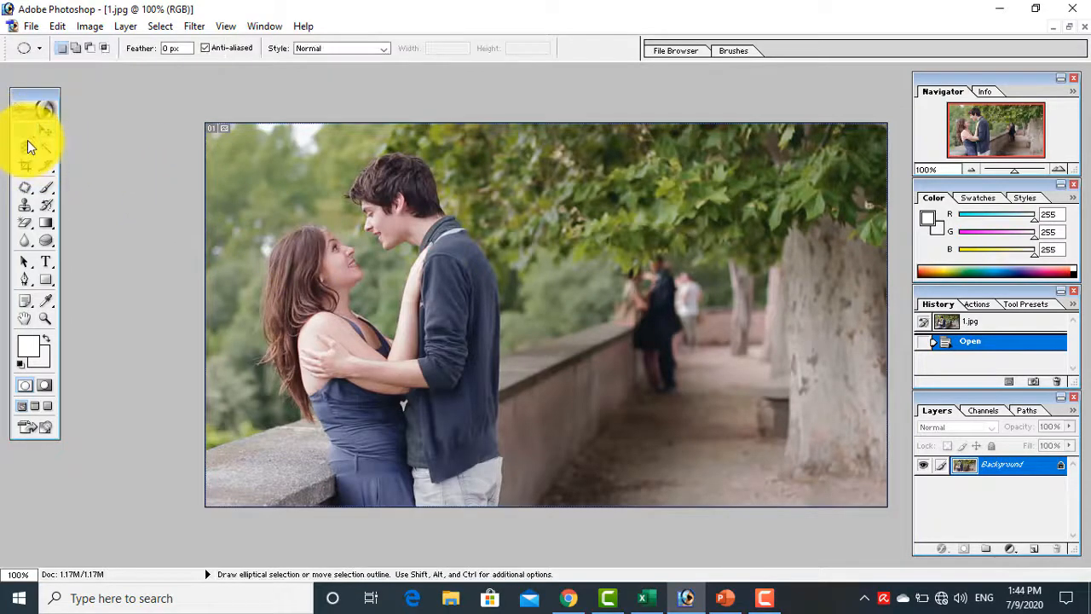
left_click(47, 189)
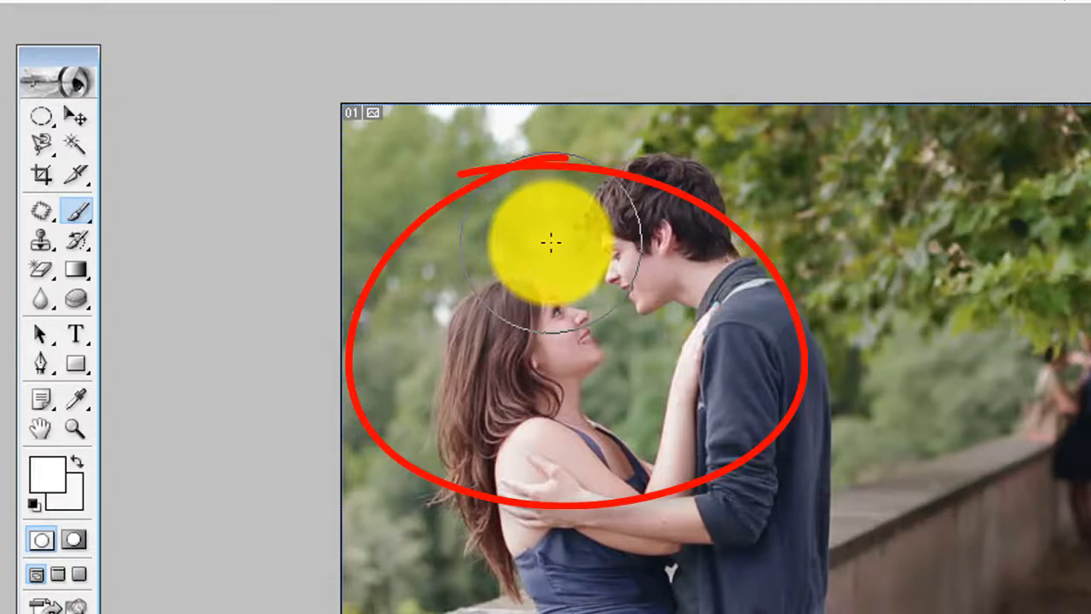
key("Caps_Lock")
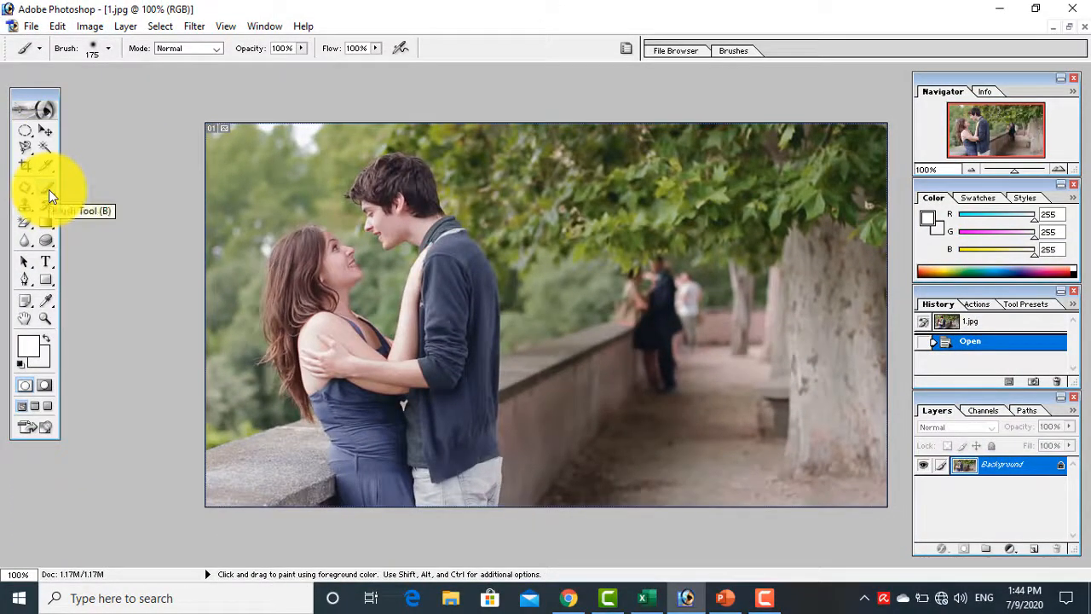
left_click(48, 191)
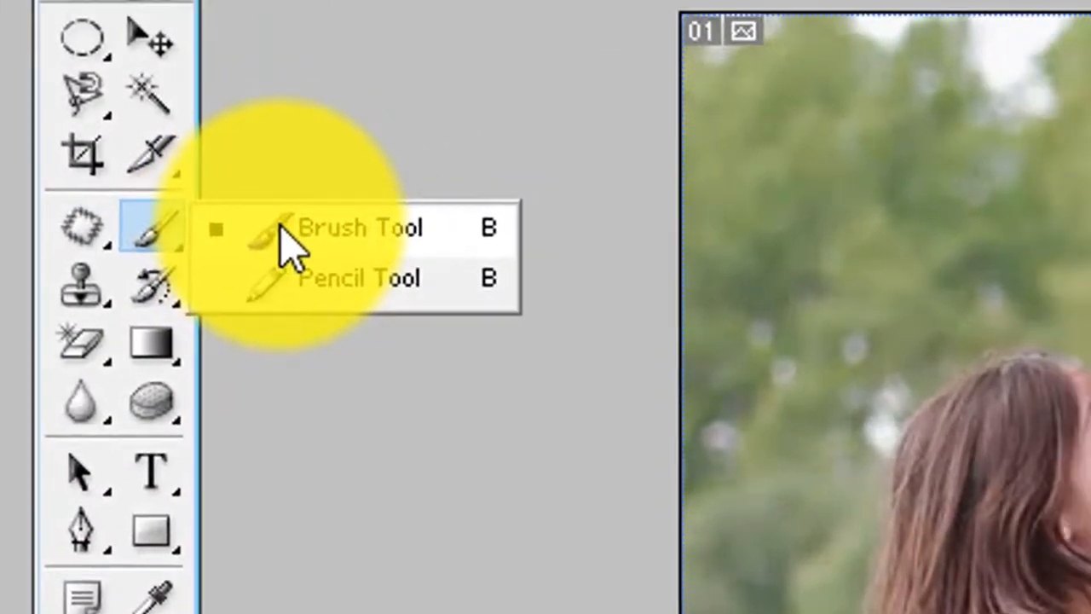
left_click(289, 247)
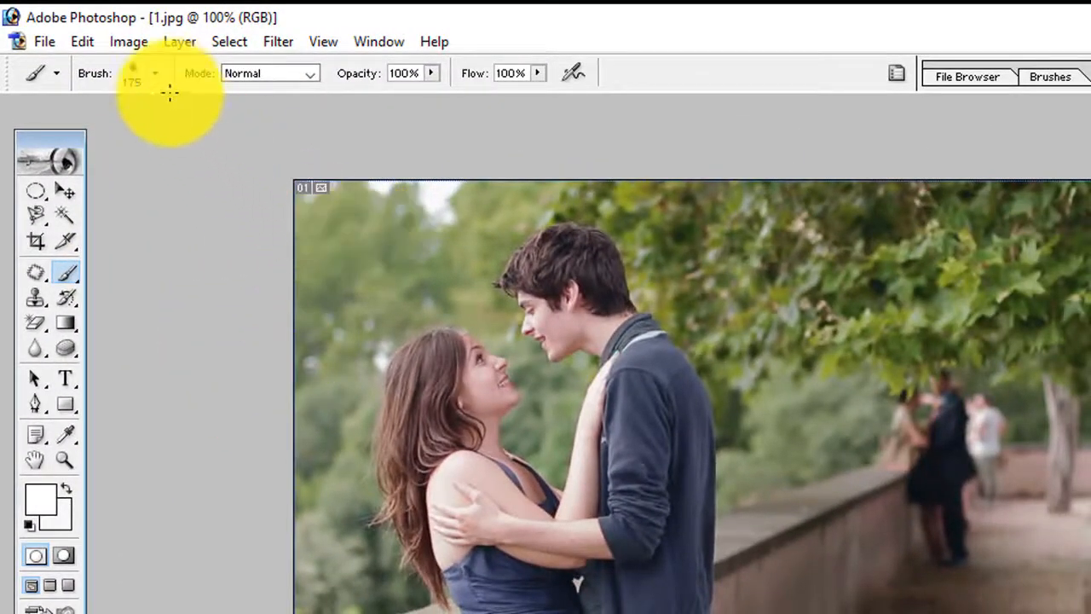
Enlarge the brush's master diameter to 196 px.
left_click(152, 74)
left_click_drag(182, 134, 192, 131)
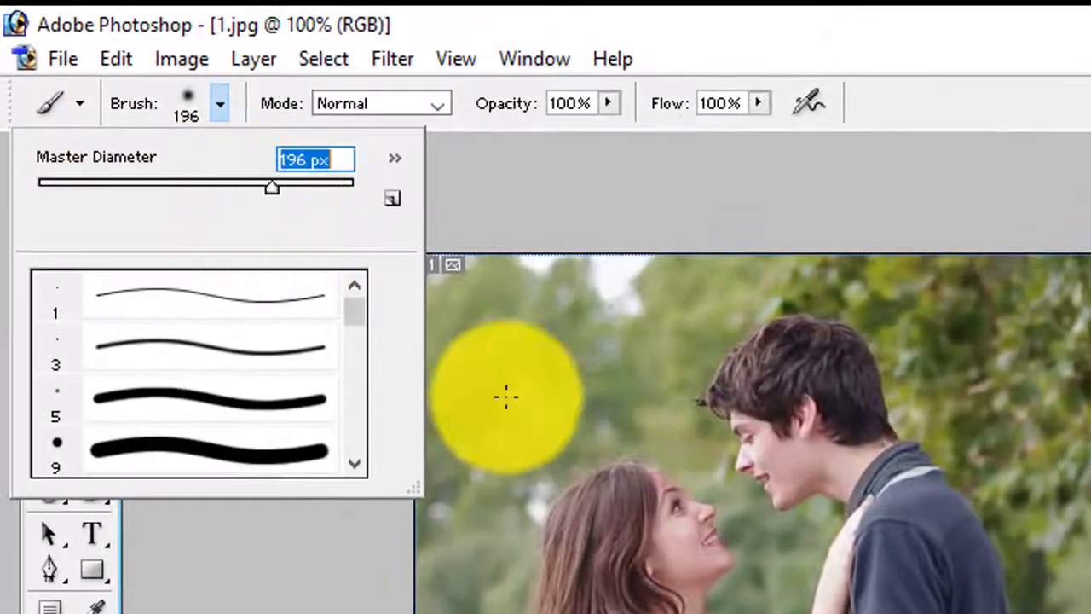
left_click(546, 195)
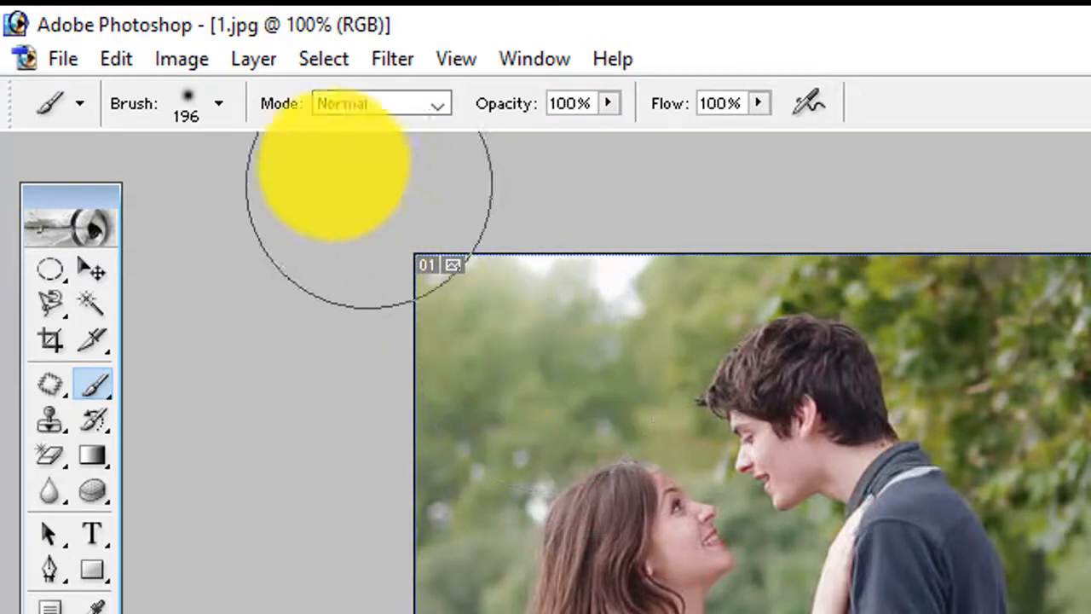
Reduce the brush's master diameter to 66 px.
left_click(203, 117)
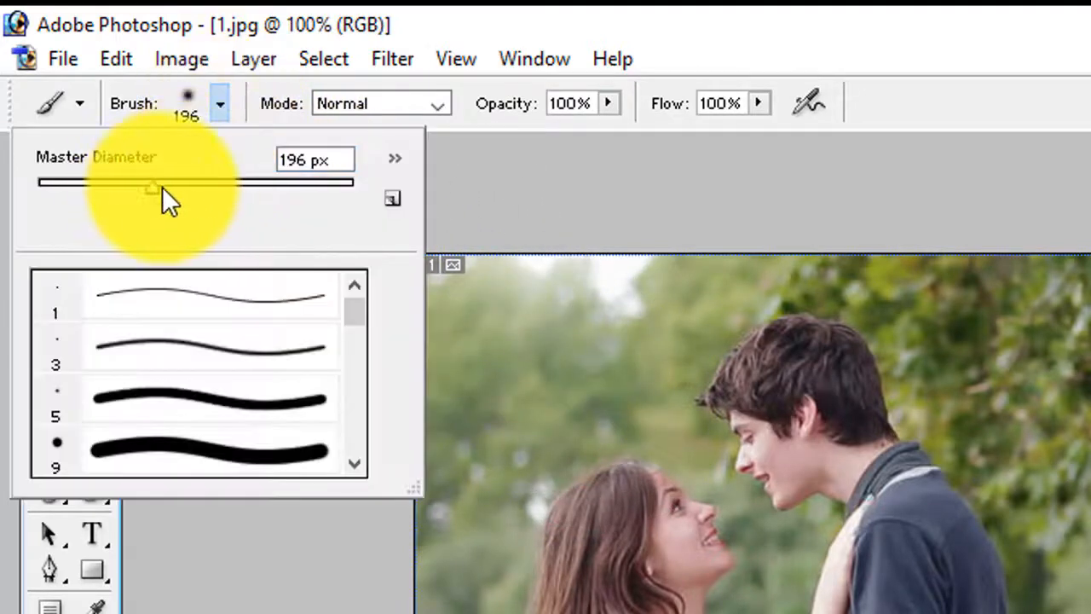
left_click_drag(162, 187, 140, 187)
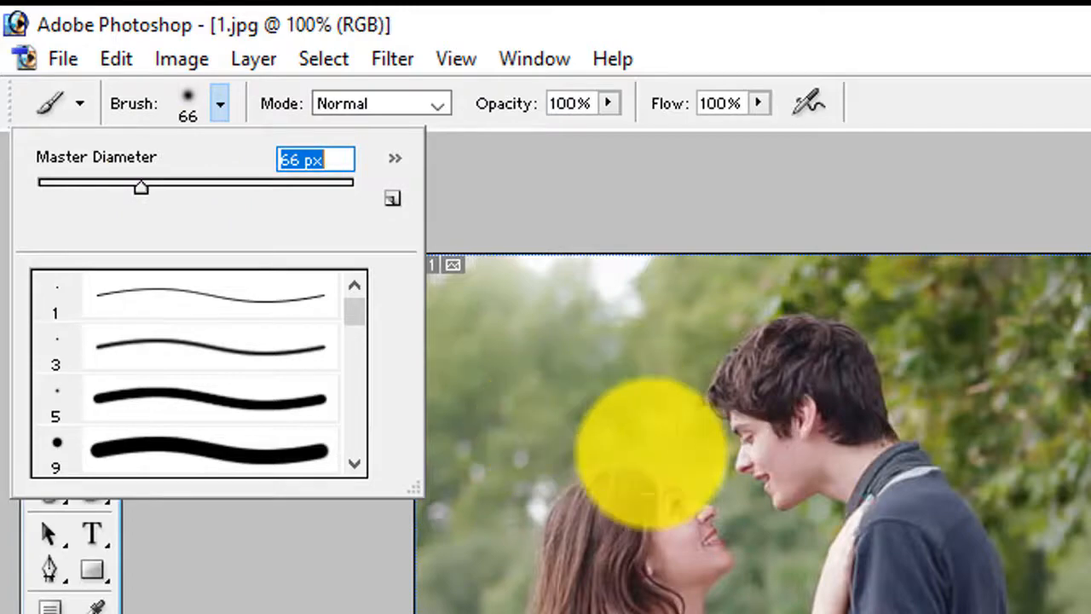
key("Return")
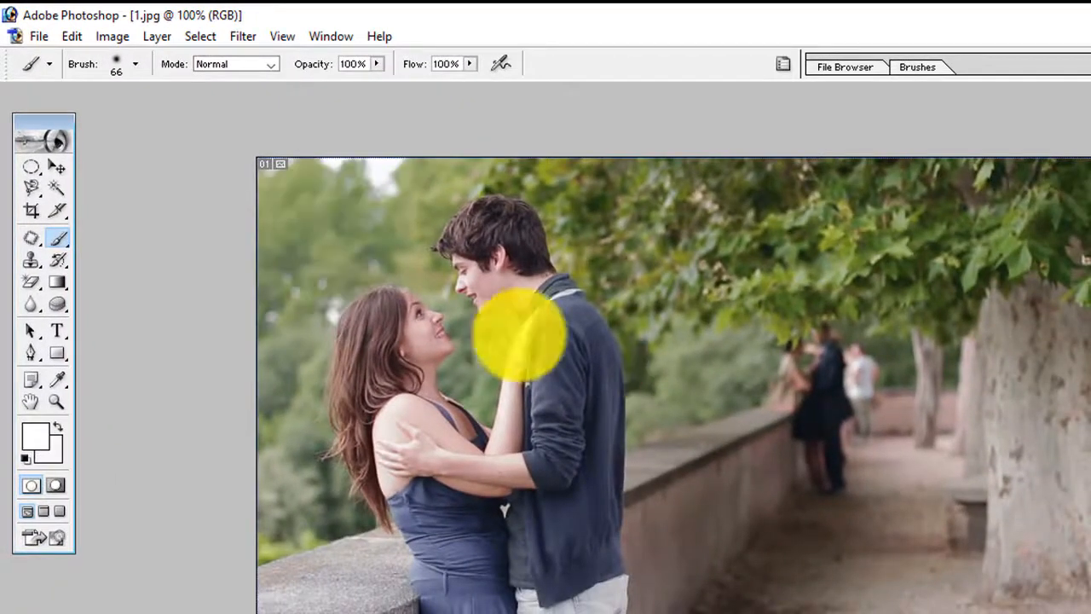
Shift only the hue of the white foreground colour and paint a curved white stroke over the foliage behind the woman.
left_click(35, 437)
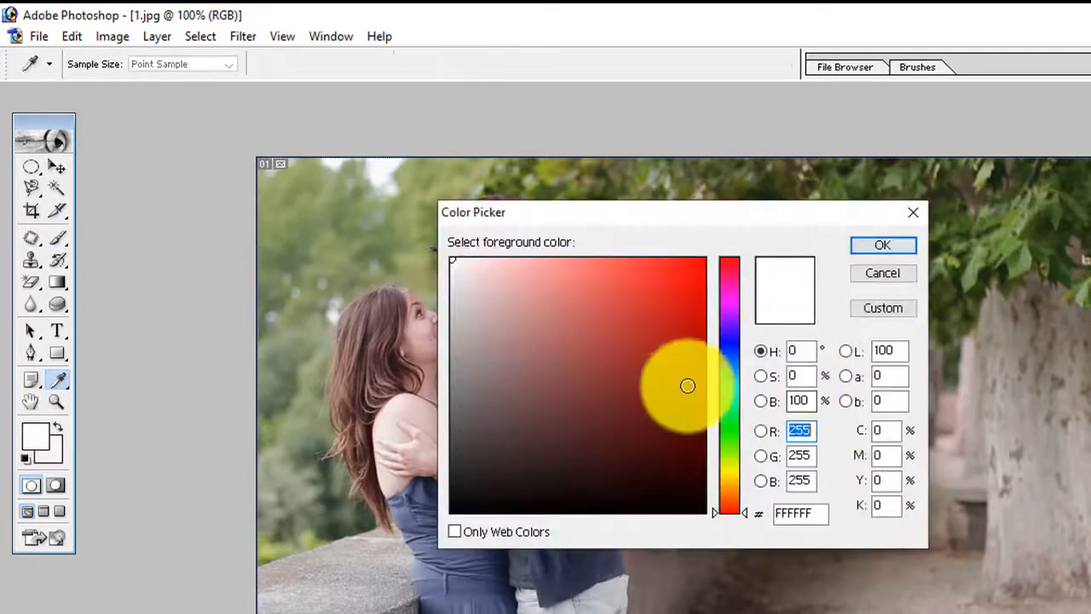
left_click_drag(729, 316, 758, 263)
left_click(883, 246)
key("b")
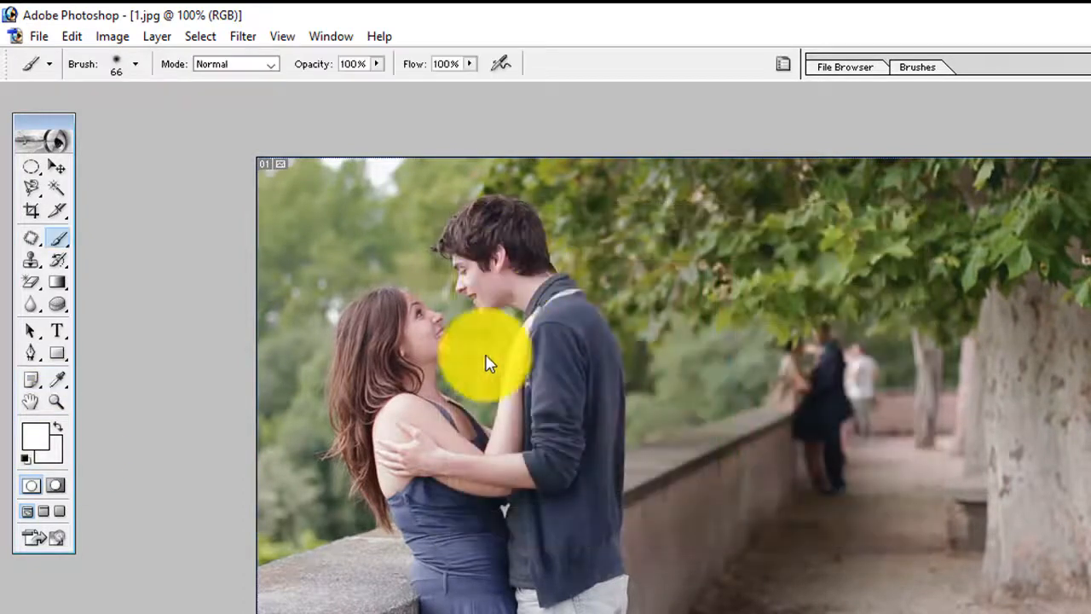
mouse_move(375, 218)
left_mouse_down()
mouse_move(273, 329)
mouse_move(263, 407)
left_mouse_up()
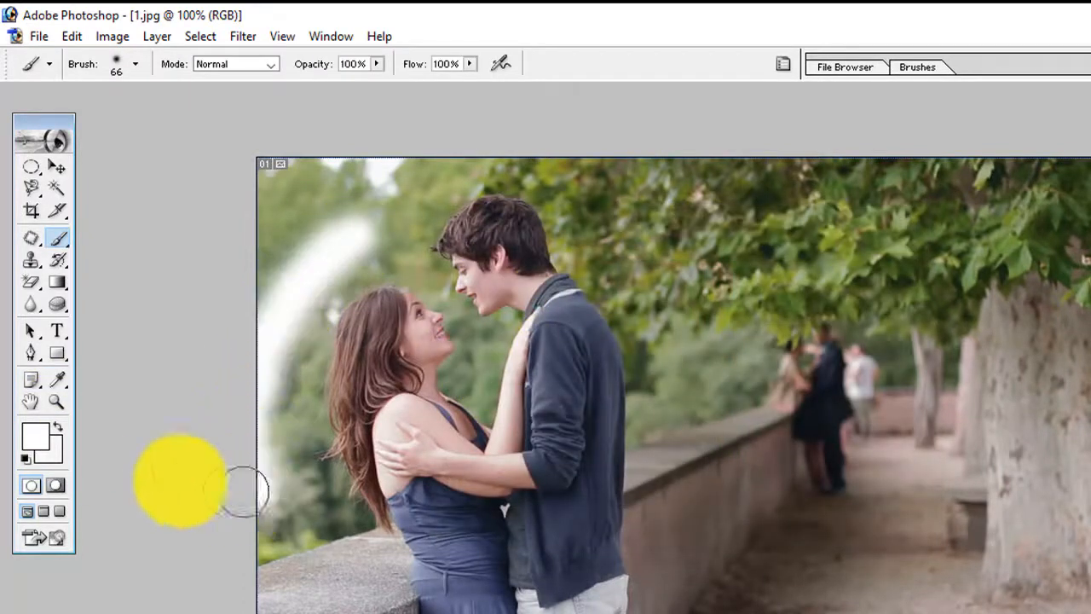
Set the foreground colour to a bright red, EE013E.
left_click(35, 436)
left_click(704, 275)
left_click(882, 245)
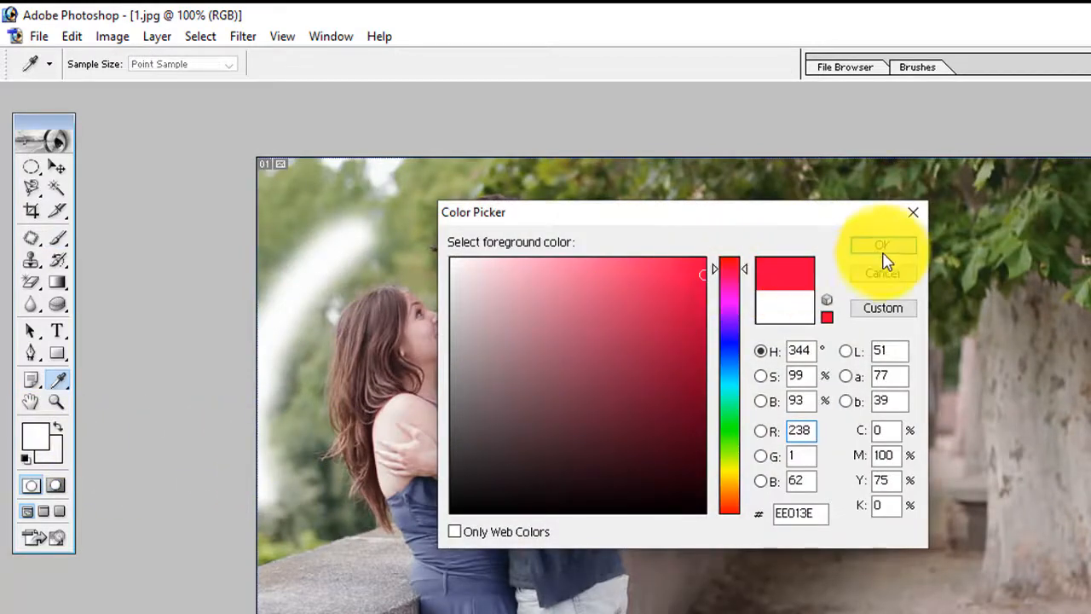
Paint soft red test strokes over the photo's background and revert the image to its saved version after each try.
left_click_drag(405, 220, 268, 400)
mouse_move(349, 211)
left_mouse_down()
mouse_move(273, 553)
mouse_move(264, 290)
mouse_move(290, 607)
left_mouse_up()
mouse_move(690, 610)
left_mouse_down()
mouse_move(745, 370)
mouse_move(711, 602)
mouse_move(950, 493)
left_mouse_up()
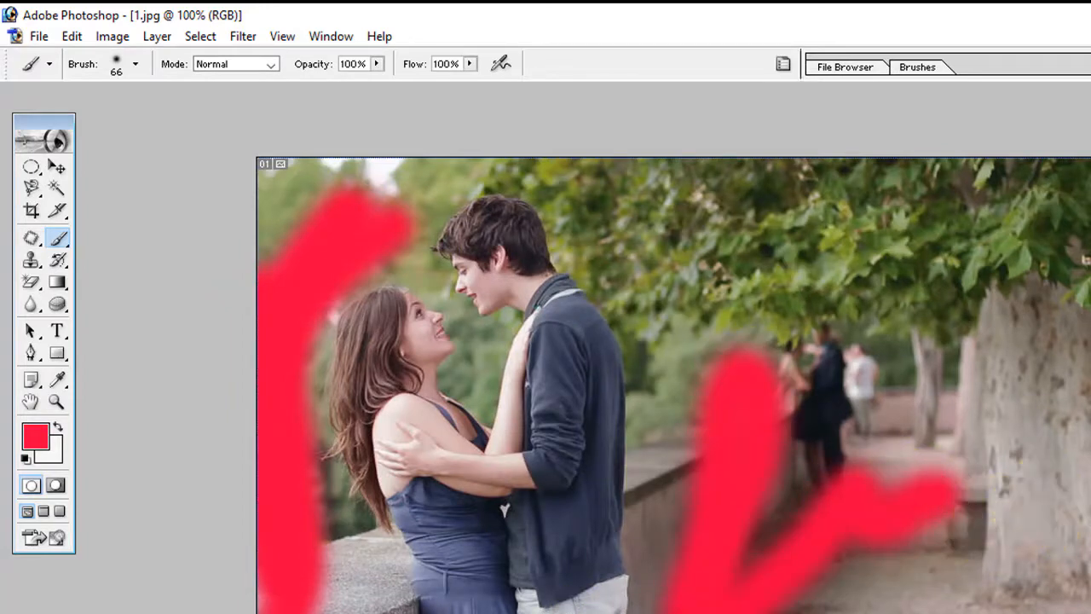
key("F12")
mouse_move(390, 155)
left_mouse_down()
mouse_move(776, 220)
mouse_move(889, 455)
mouse_move(890, 584)
left_mouse_up()
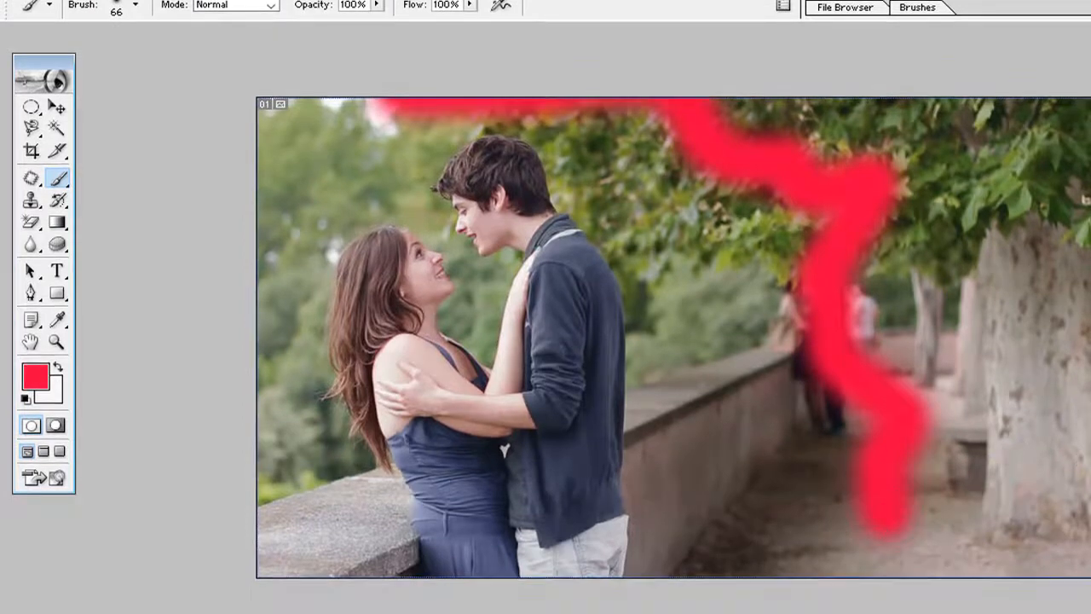
key("F12")
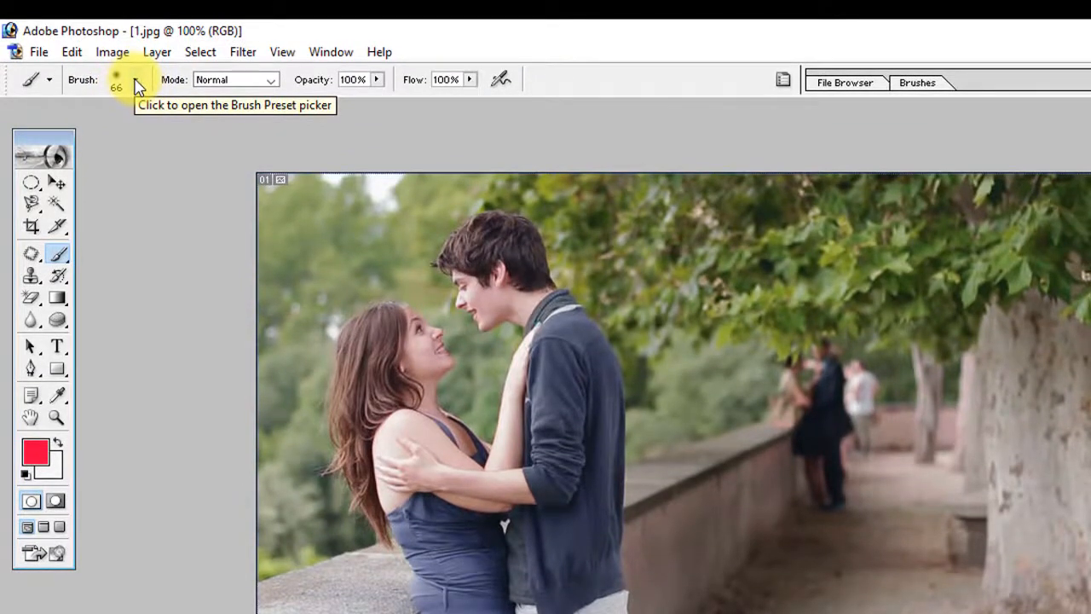
Browse the brush presets and try the 112 px and 134 px grass, 70 px star and 74 px maple leaf tips.
left_click(137, 82)
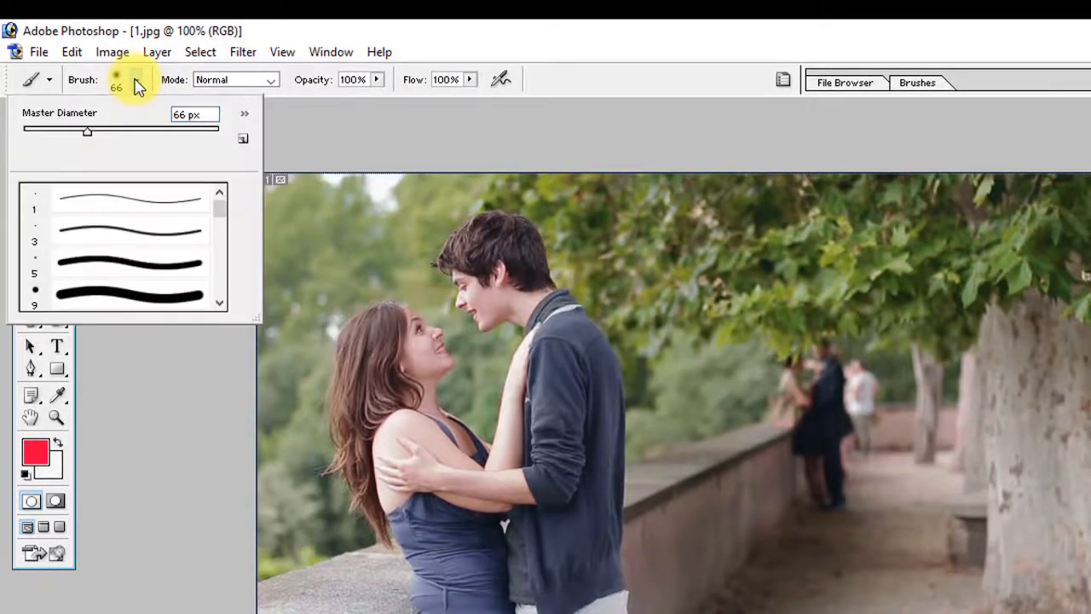
left_click_drag(223, 215, 222, 265)
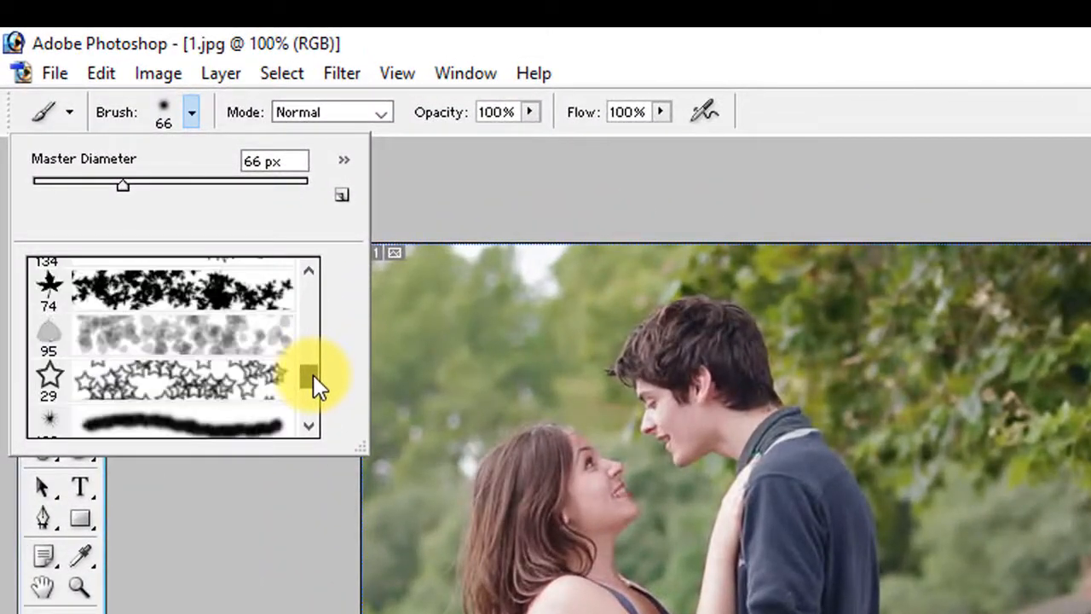
scroll(313, 375, "up", 2)
left_click(169, 350)
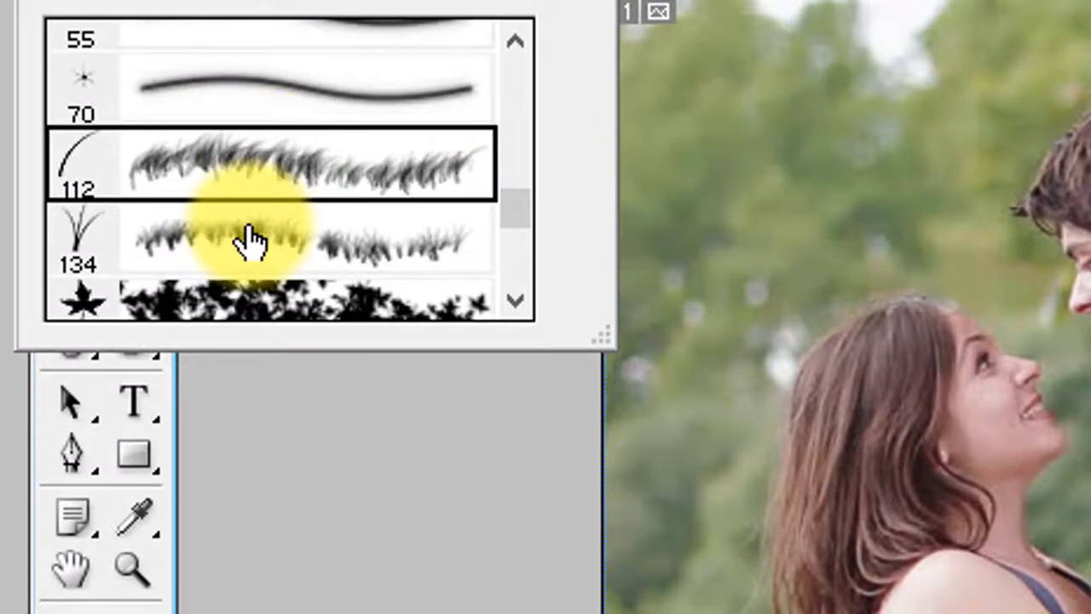
left_click(248, 247)
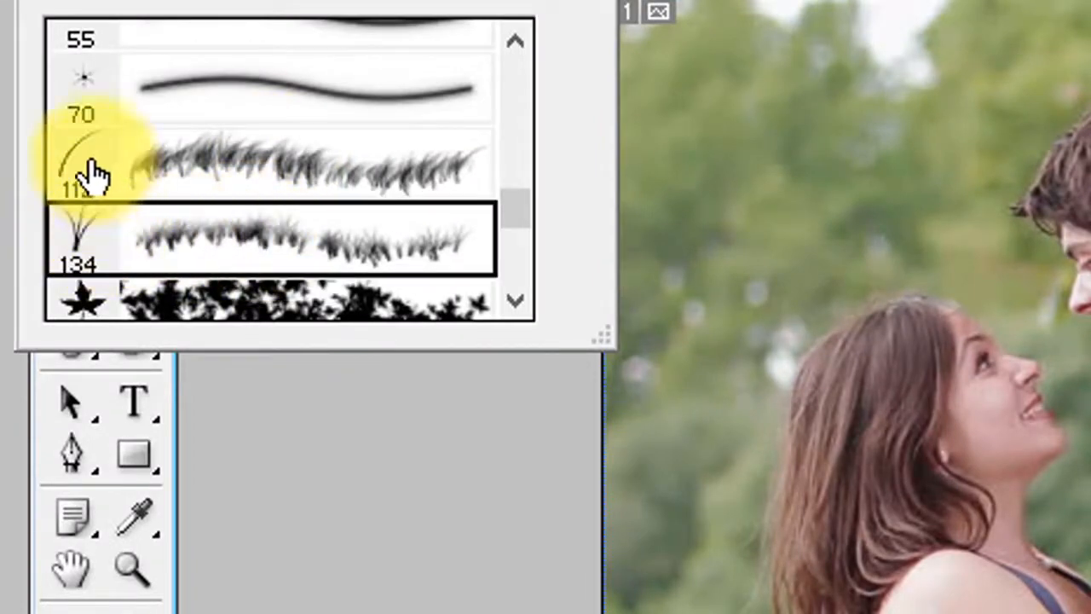
left_click(106, 119)
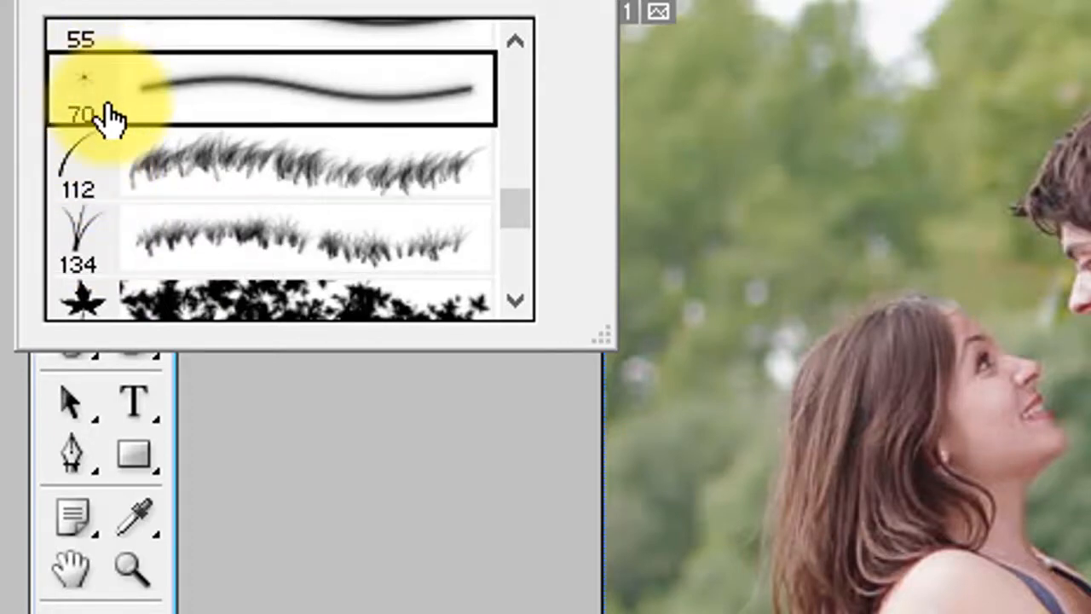
left_click(101, 308)
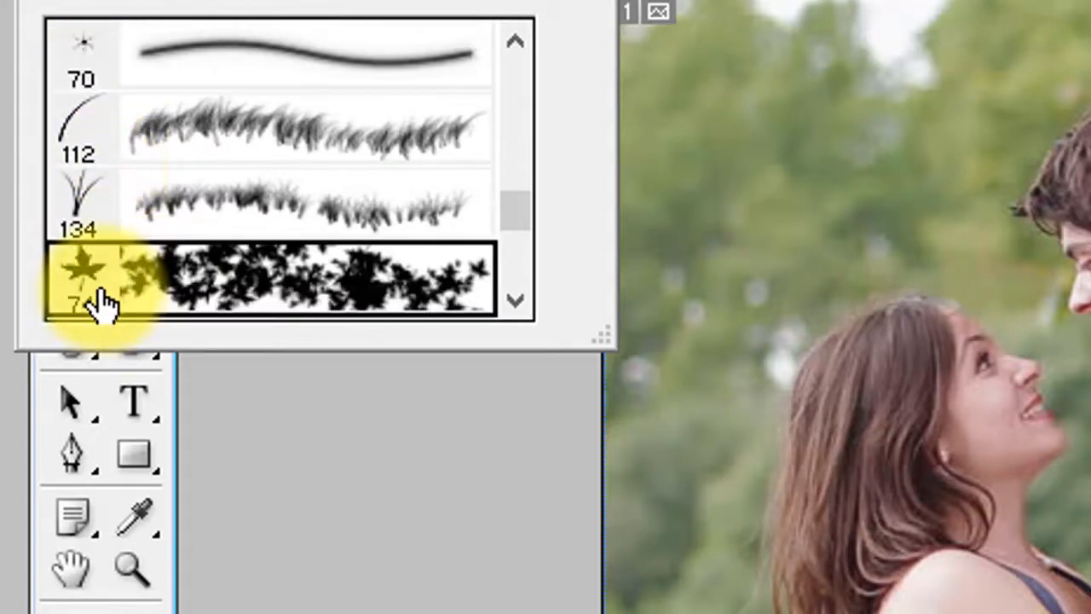
scroll(99, 300, "down", 3)
scroll(100, 282, "up", 1)
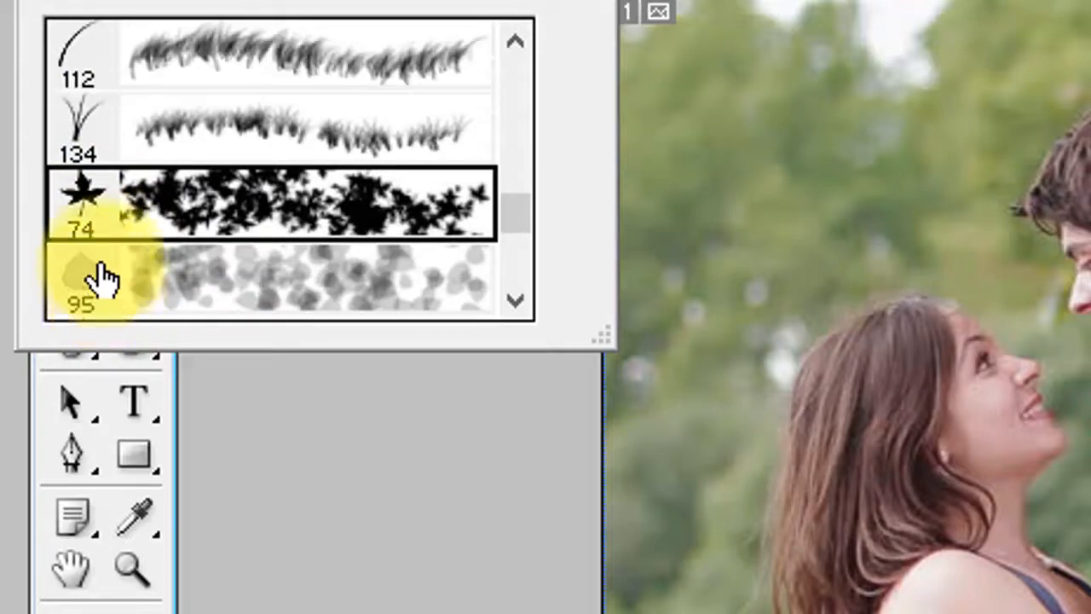
Choose the 134 px grass-shaped brush preset and close the preset picker.
left_click(157, 147)
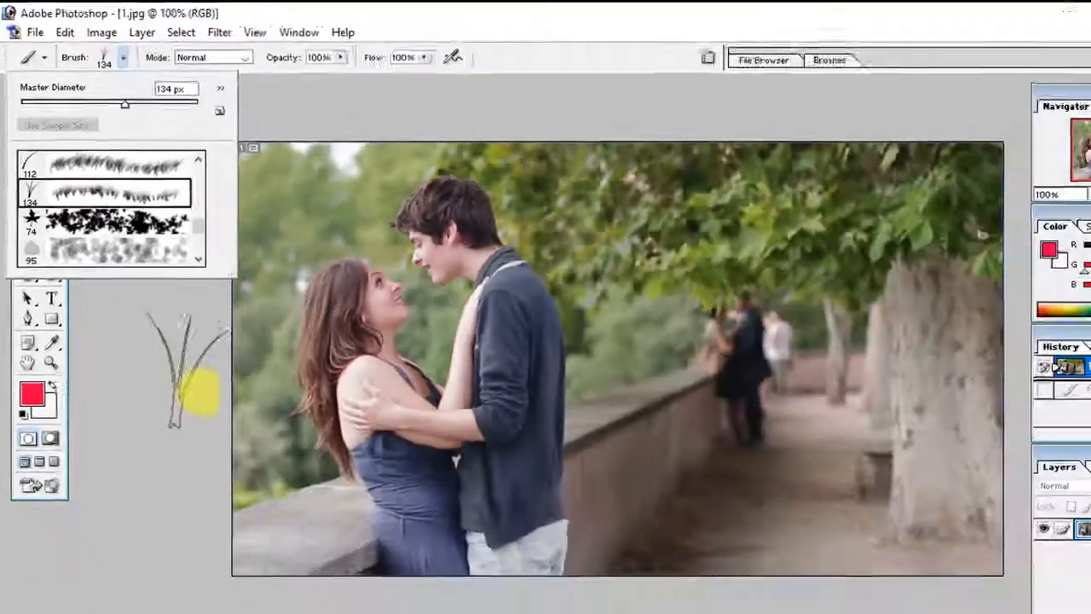
left_click(183, 375)
left_click(281, 502)
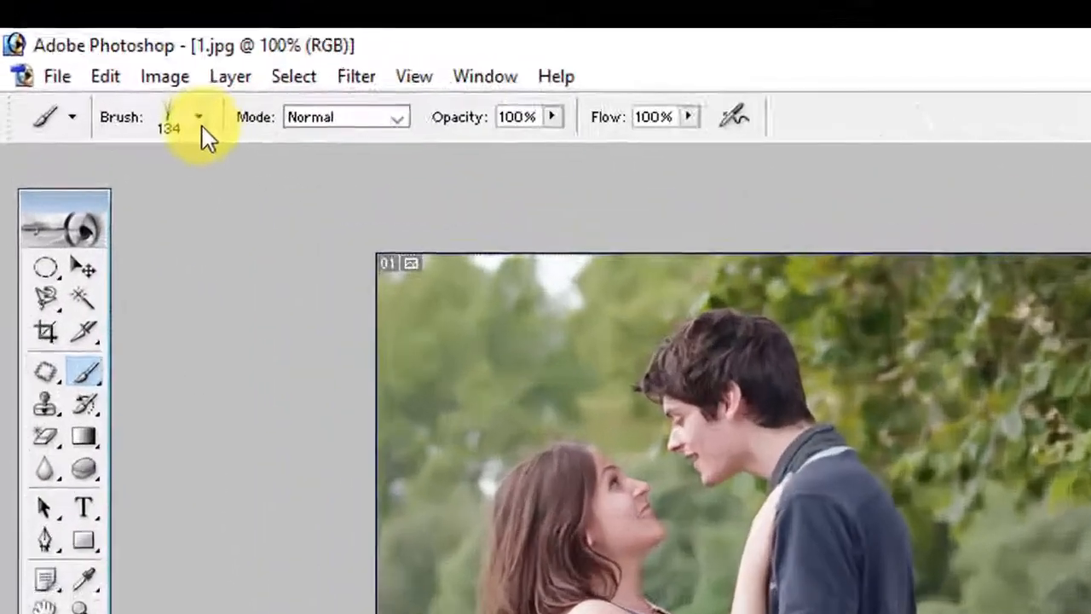
Reduce the grass brush's master diameter to 86 px.
left_click(115, 67)
mouse_move(180, 243)
left_mouse_down()
mouse_move(170, 243)
mouse_move(195, 242)
left_mouse_up()
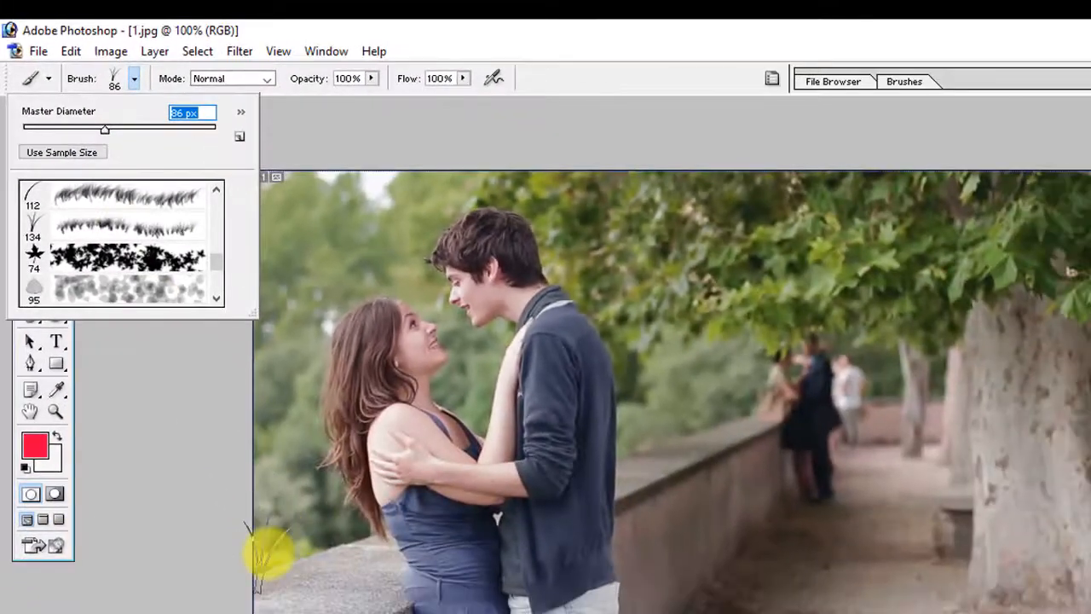
left_click(260, 555)
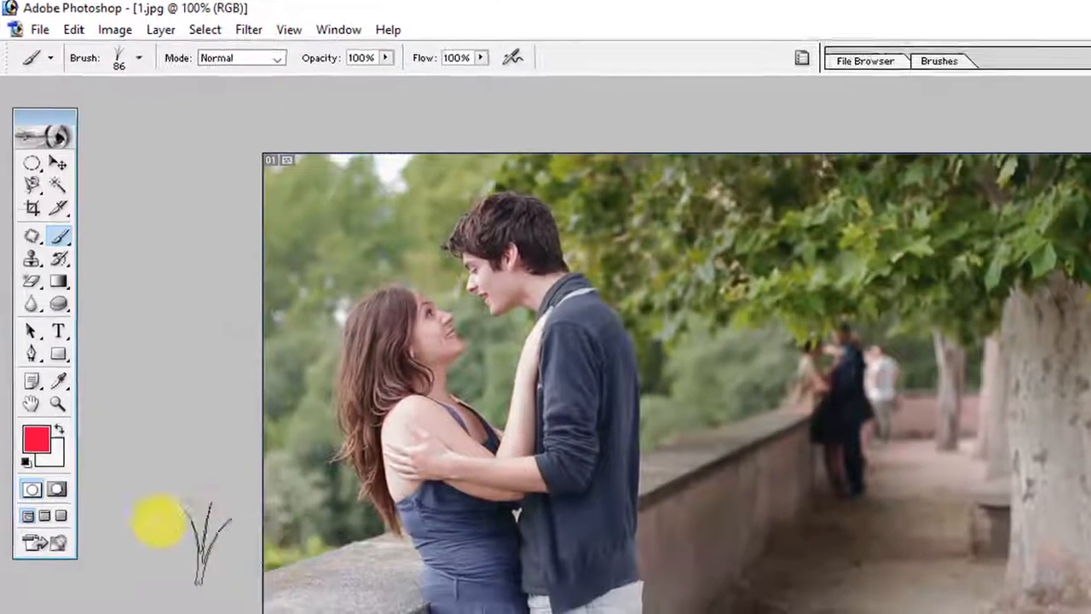
Set the foreground colour to a bright grass green, hex 3FE405.
left_click(35, 445)
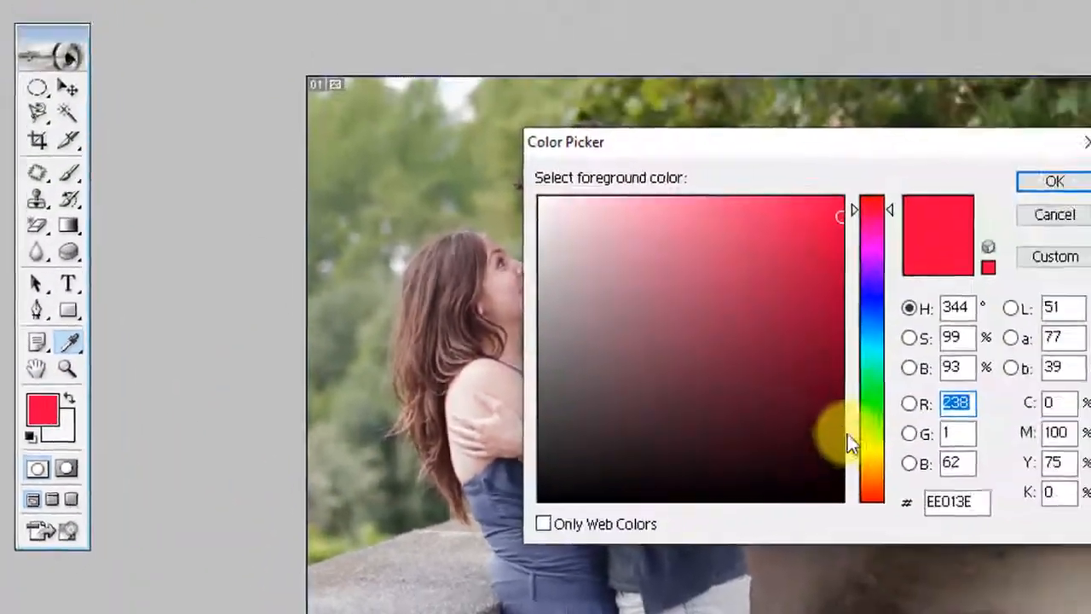
left_click(872, 407)
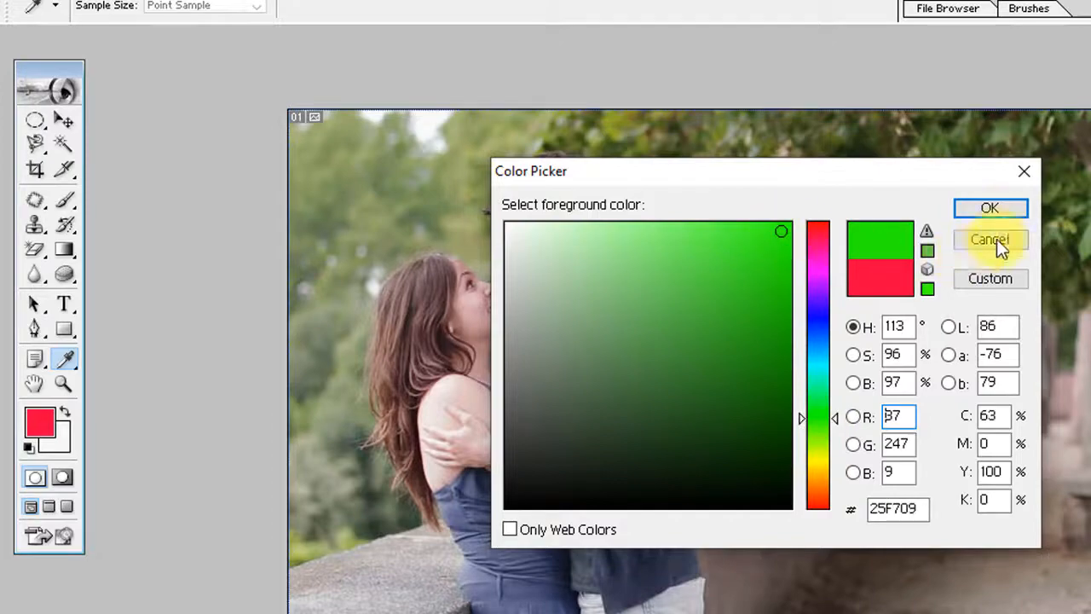
key("Return")
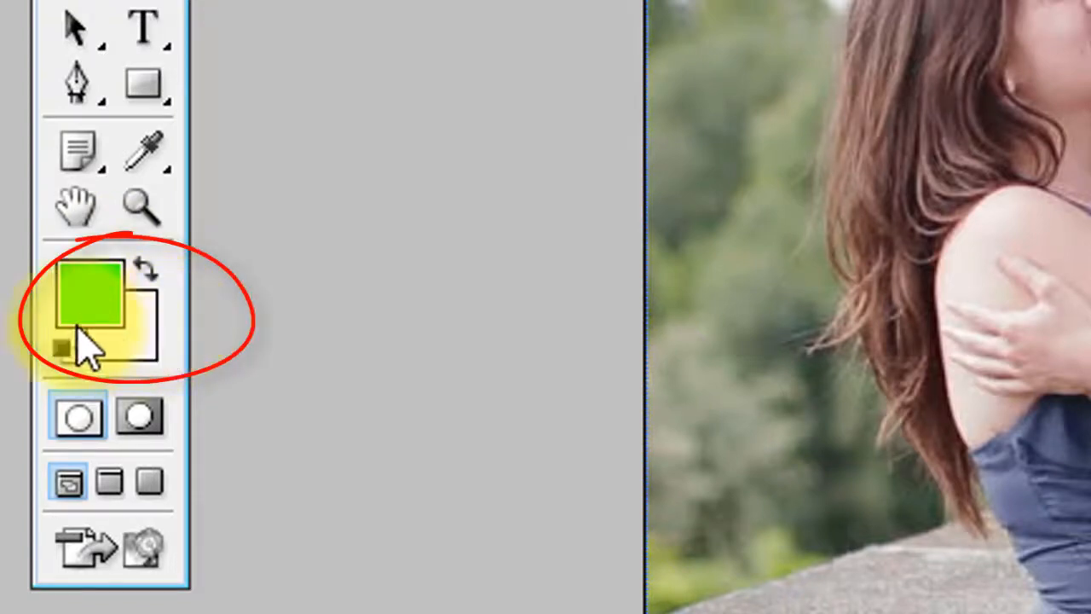
left_click(89, 294)
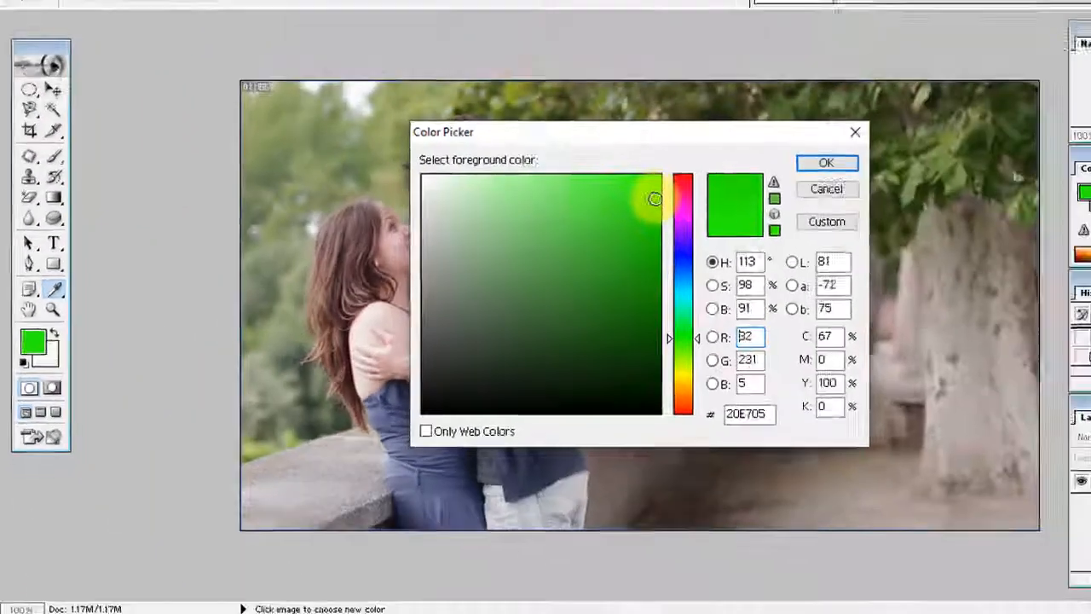
left_click_drag(655, 199, 655, 200)
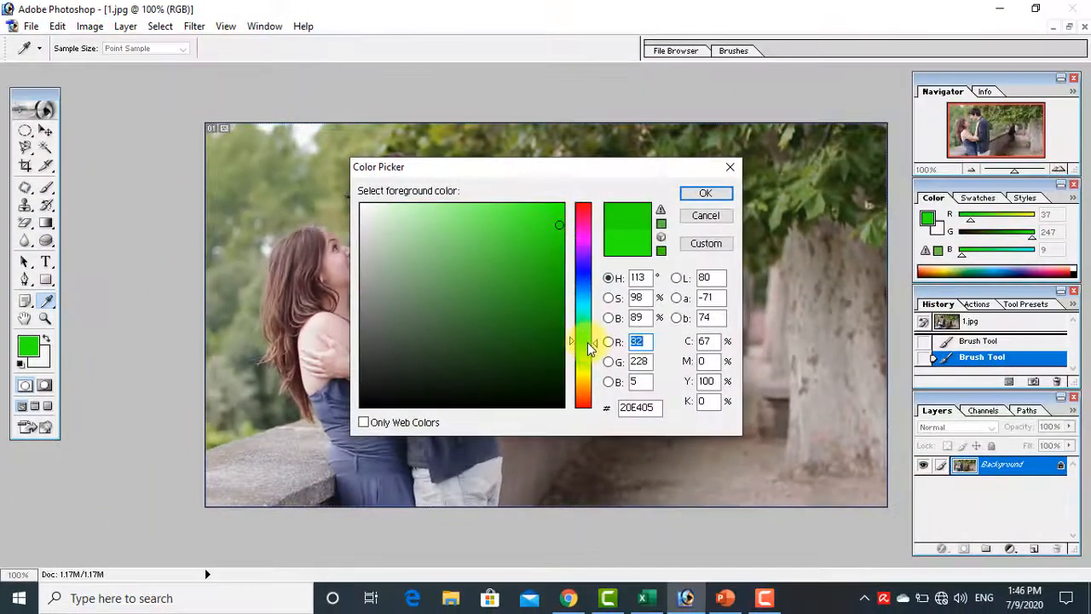
left_click_drag(587, 344, 588, 353)
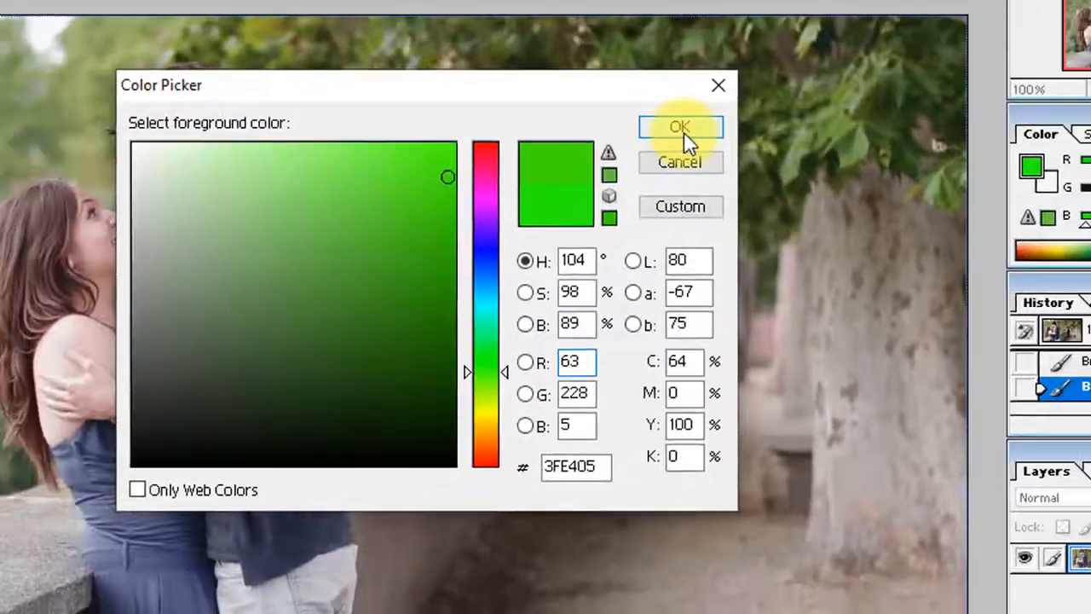
left_click(684, 133)
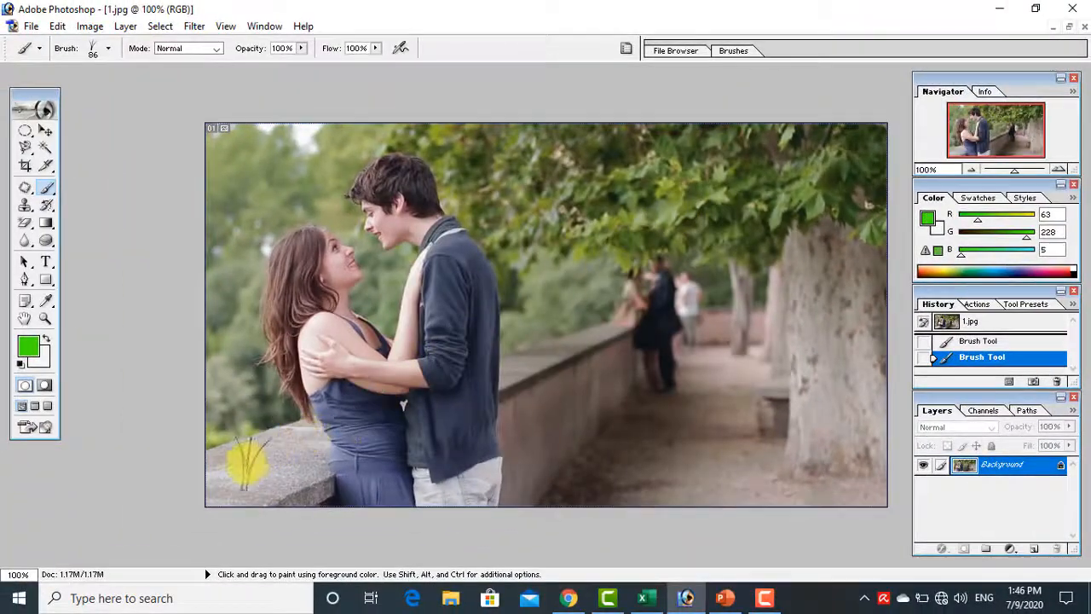
Paint dense green grass across the full width of the photo's lower part, covering the wall, the couple's lower bodies and the path.
mouse_move(226, 478)
left_mouse_down()
mouse_move(420, 487)
mouse_move(588, 499)
left_mouse_up()
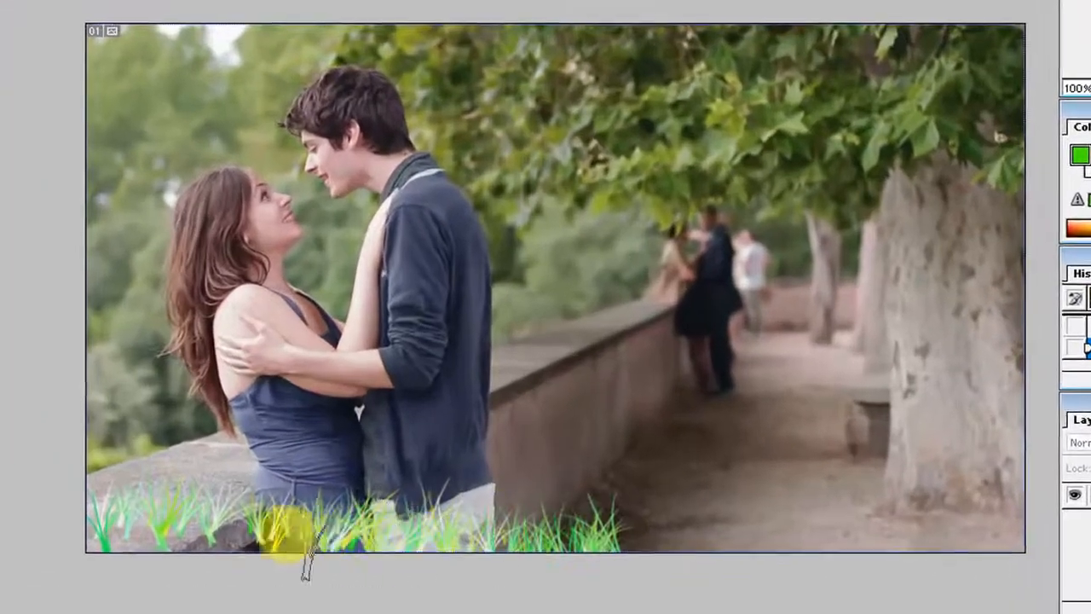
left_click(258, 489)
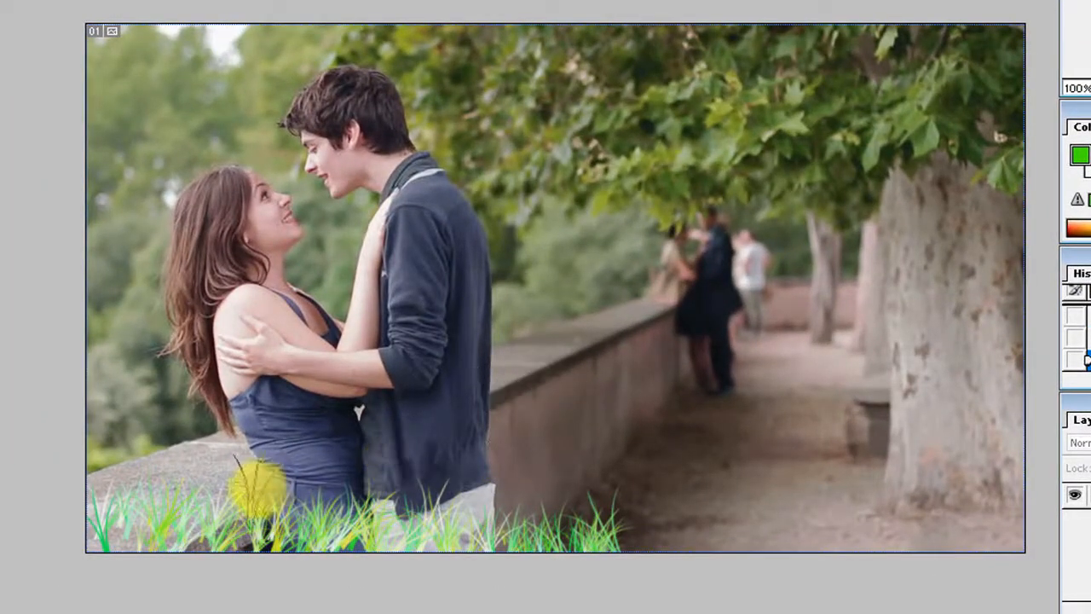
mouse_move(166, 491)
left_mouse_down()
mouse_move(227, 487)
mouse_move(138, 458)
mouse_move(120, 476)
mouse_move(138, 503)
mouse_move(196, 525)
mouse_move(112, 535)
mouse_move(405, 550)
mouse_move(570, 519)
mouse_move(826, 500)
mouse_move(693, 522)
mouse_move(965, 544)
mouse_move(864, 520)
mouse_move(978, 530)
mouse_move(1018, 520)
mouse_move(877, 506)
mouse_move(869, 456)
mouse_move(754, 443)
mouse_move(801, 409)
mouse_move(759, 388)
mouse_move(730, 426)
mouse_move(809, 492)
mouse_move(764, 459)
mouse_move(711, 451)
mouse_move(666, 477)
mouse_move(861, 511)
left_mouse_up()
mouse_move(817, 554)
left_mouse_down()
mouse_move(929, 545)
mouse_move(682, 545)
mouse_move(757, 570)
mouse_move(988, 562)
left_mouse_up()
mouse_move(998, 520)
left_mouse_down()
mouse_move(841, 496)
mouse_move(653, 504)
mouse_move(634, 453)
mouse_move(763, 503)
mouse_move(982, 506)
mouse_move(862, 385)
mouse_move(762, 434)
mouse_move(316, 520)
mouse_move(515, 480)
mouse_move(580, 494)
mouse_move(312, 506)
mouse_move(482, 562)
mouse_move(645, 409)
mouse_move(699, 401)
mouse_move(850, 477)
mouse_move(632, 425)
mouse_move(820, 500)
mouse_move(332, 476)
mouse_move(294, 447)
left_mouse_up()
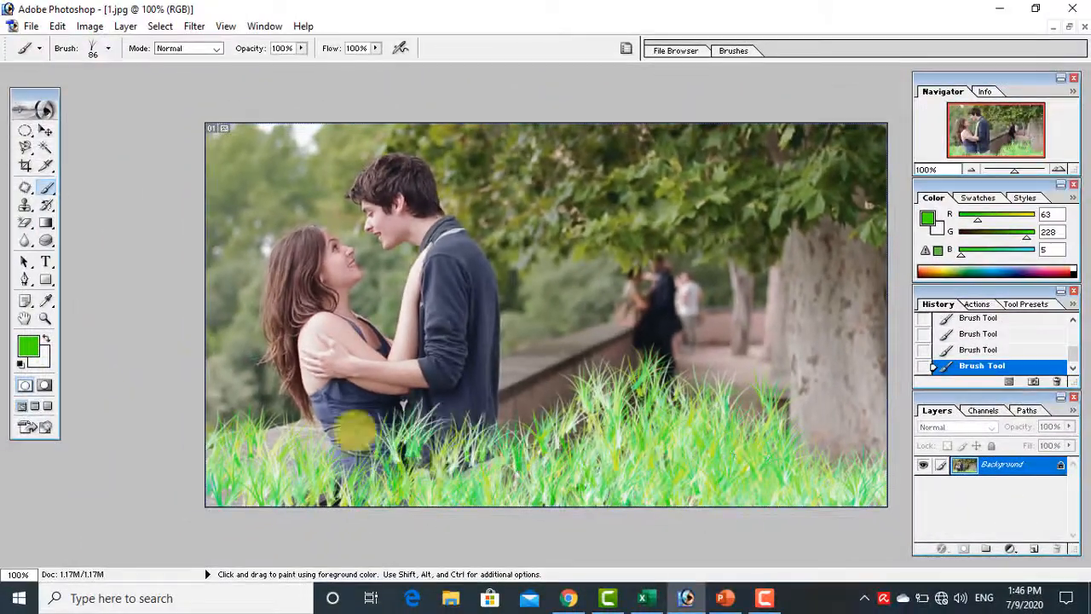
mouse_move(356, 430)
left_mouse_down()
mouse_move(313, 449)
mouse_move(349, 477)
mouse_move(543, 493)
mouse_move(428, 498)
mouse_move(384, 520)
mouse_move(632, 504)
mouse_move(710, 467)
mouse_move(875, 482)
mouse_move(757, 458)
mouse_move(719, 477)
mouse_move(292, 482)
mouse_move(184, 399)
mouse_move(235, 481)
left_mouse_up()
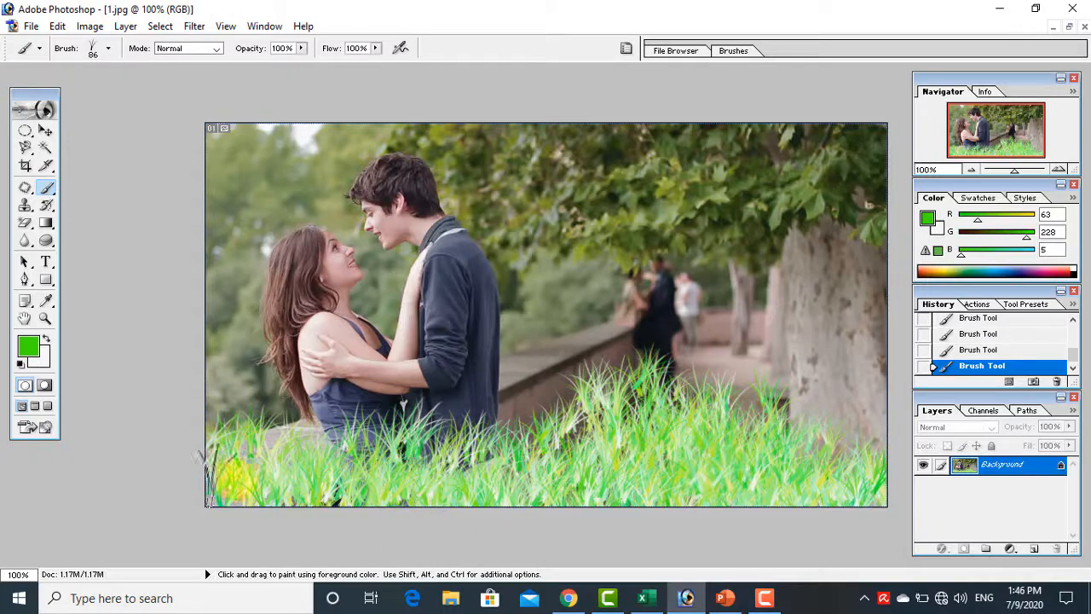
Choose the 74 px maple leaf brush and set the foreground colour to near-black, RGB 17, 15, 17.
left_click(108, 48)
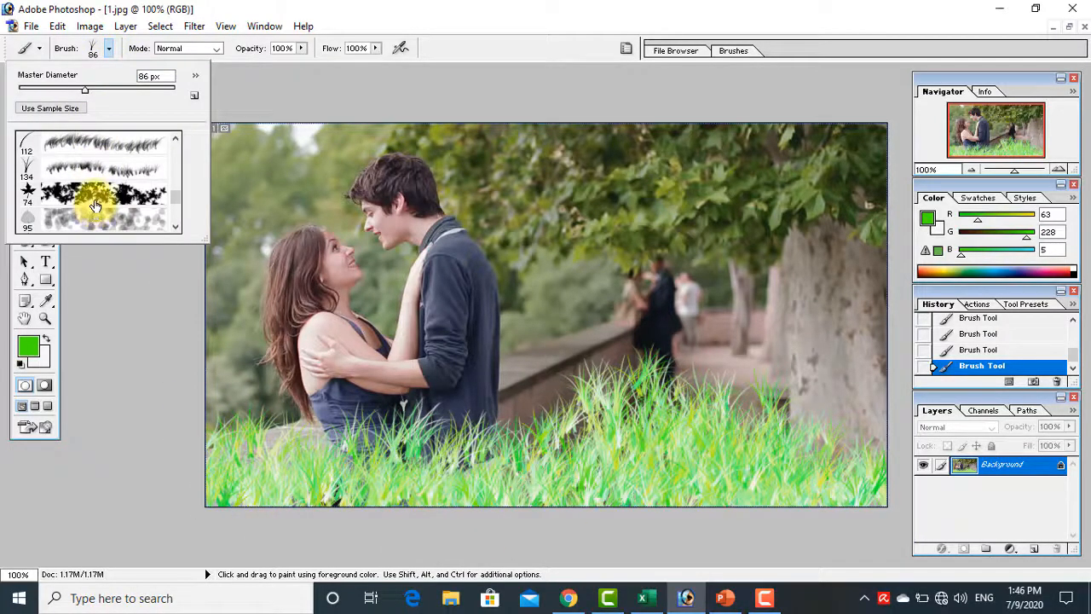
left_click(47, 304)
left_click(28, 346)
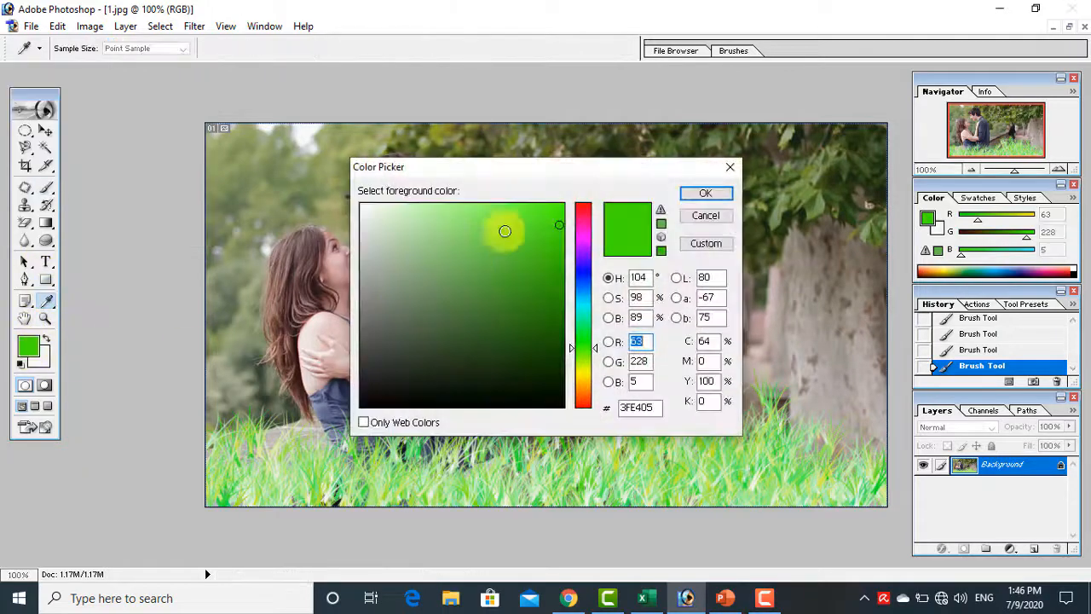
left_click(584, 278)
left_click_drag(477, 377, 385, 393)
left_click(706, 194)
Paint black maple leaves over the grass on the path and undo that stroke through the history.
mouse_move(520, 443)
left_mouse_down()
mouse_move(759, 453)
mouse_move(771, 464)
left_mouse_up()
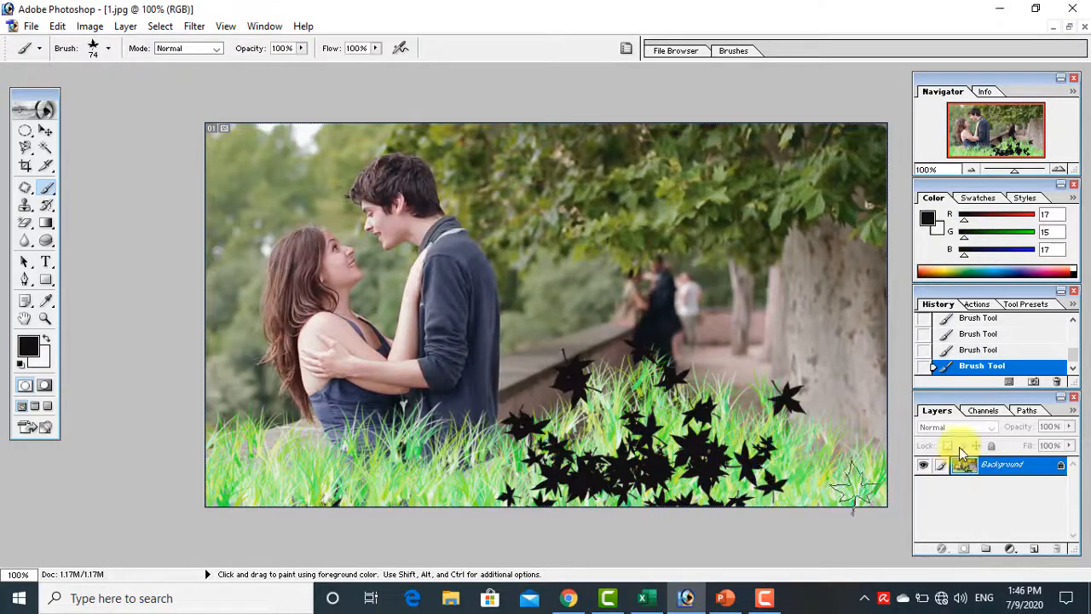
left_click(1006, 350)
left_click(1007, 353)
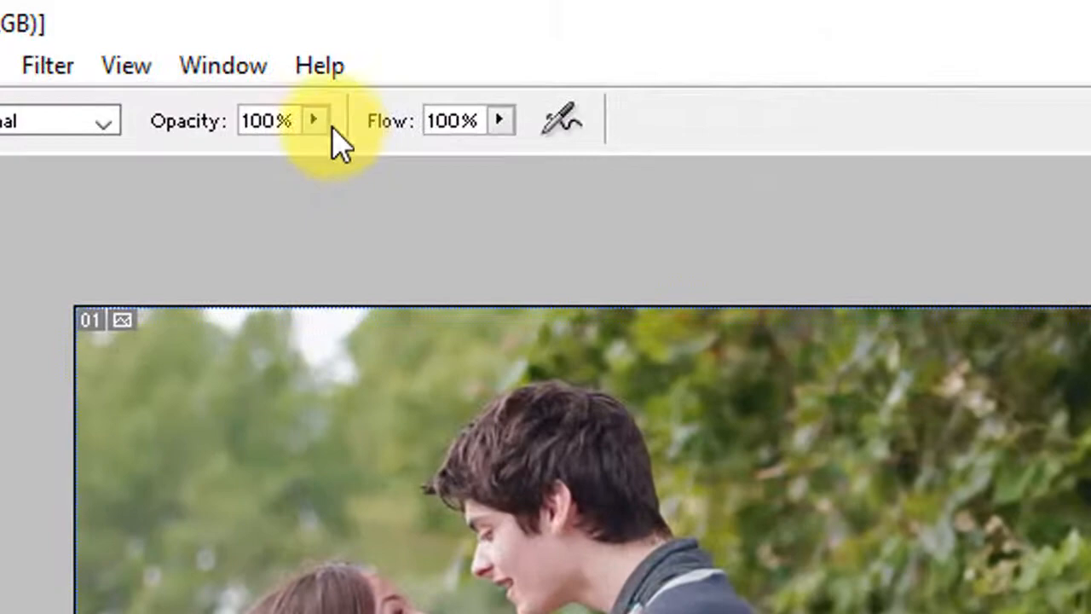
Lower the brush opacity to 37% and paint semi-transparent dark leaves across the grass.
left_click(314, 120)
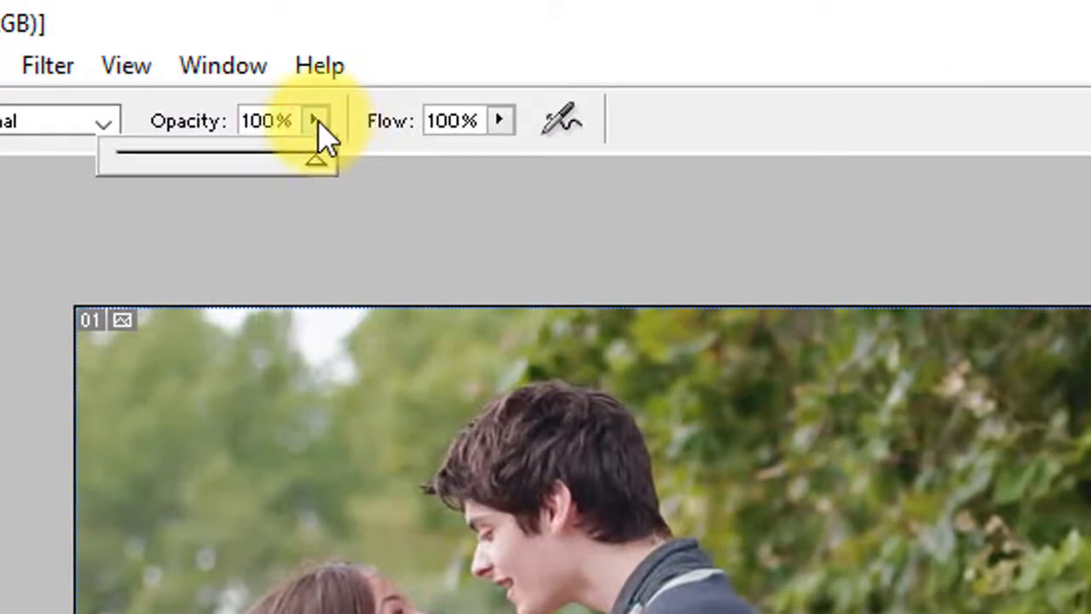
left_click_drag(319, 164, 191, 167)
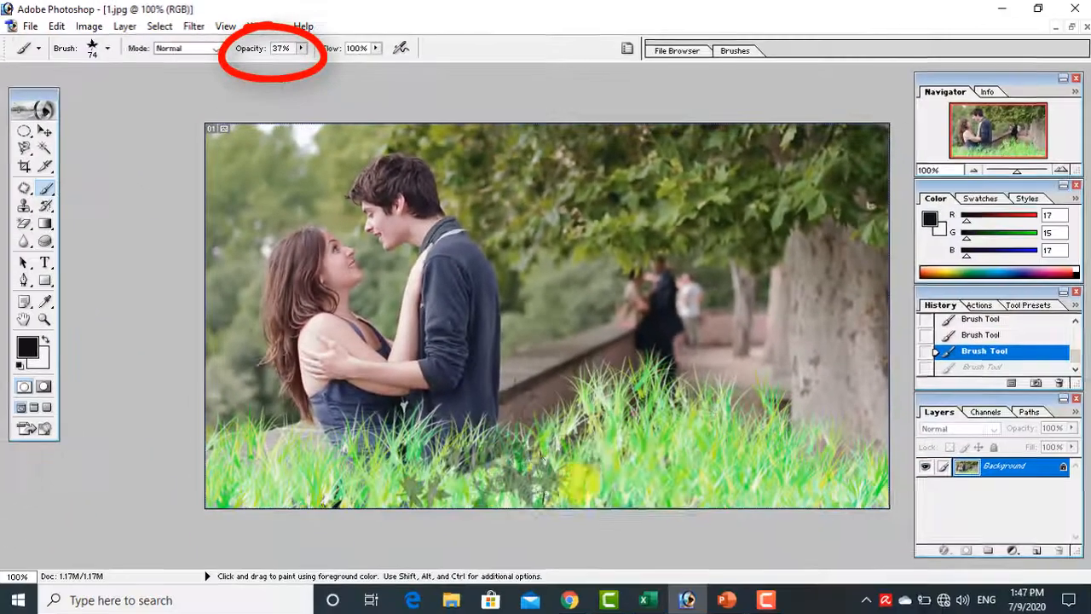
mouse_move(786, 446)
left_mouse_down()
mouse_move(738, 477)
mouse_move(796, 397)
left_mouse_up()
mouse_move(695, 430)
left_mouse_down()
mouse_move(693, 383)
mouse_move(545, 446)
mouse_move(413, 484)
mouse_move(256, 479)
mouse_move(243, 439)
left_mouse_up()
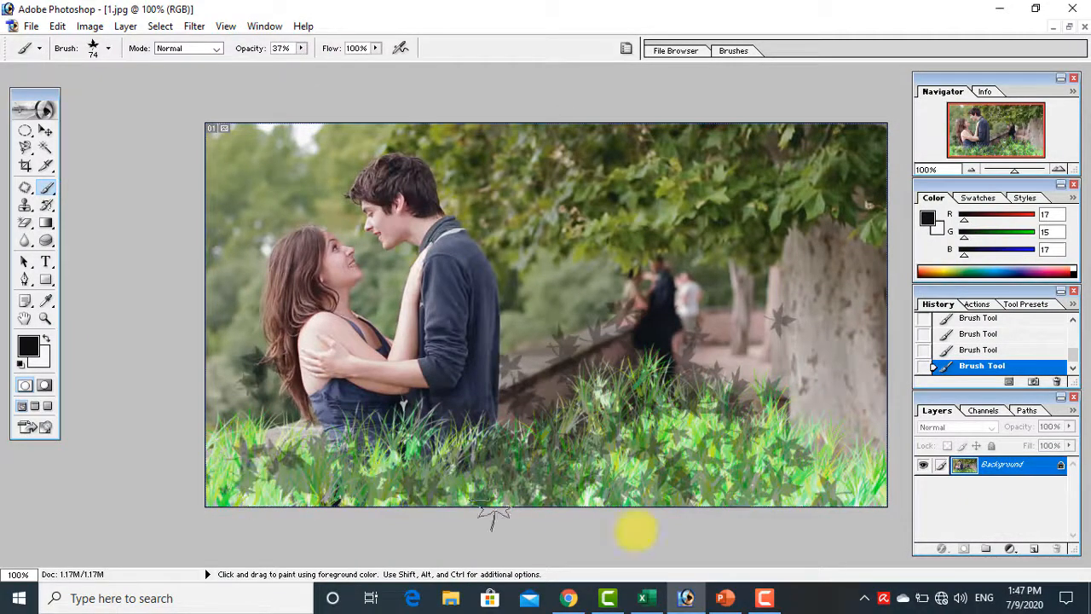
Step back through the history to the original 1.jpg snapshot and restore the brush opacity to 100%.
left_click(998, 337)
scroll(996, 341, "up", 1)
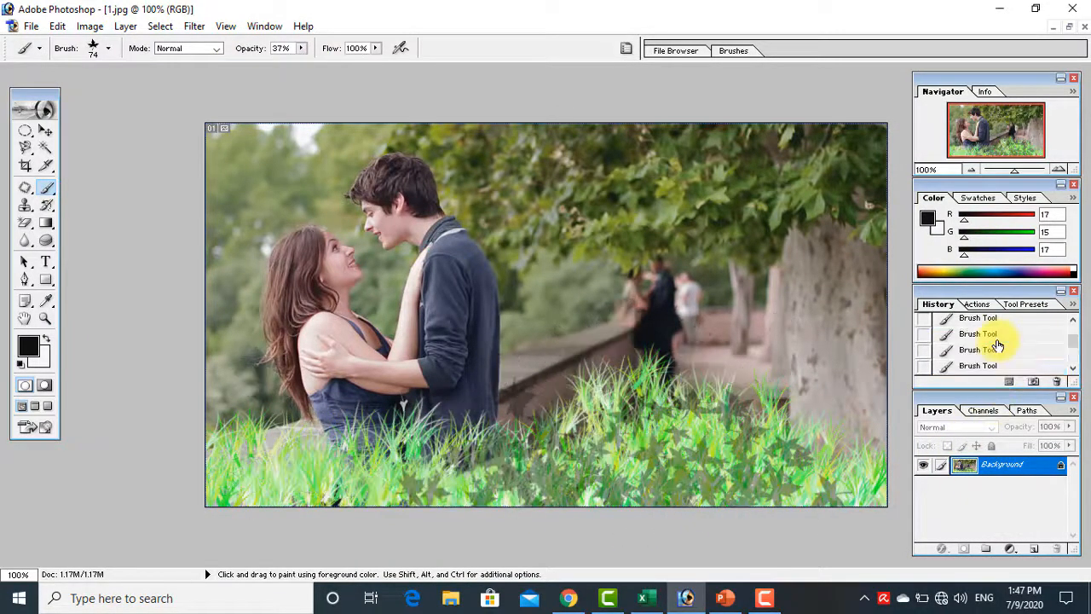
left_click(989, 334)
scroll(988, 332, "up", 2)
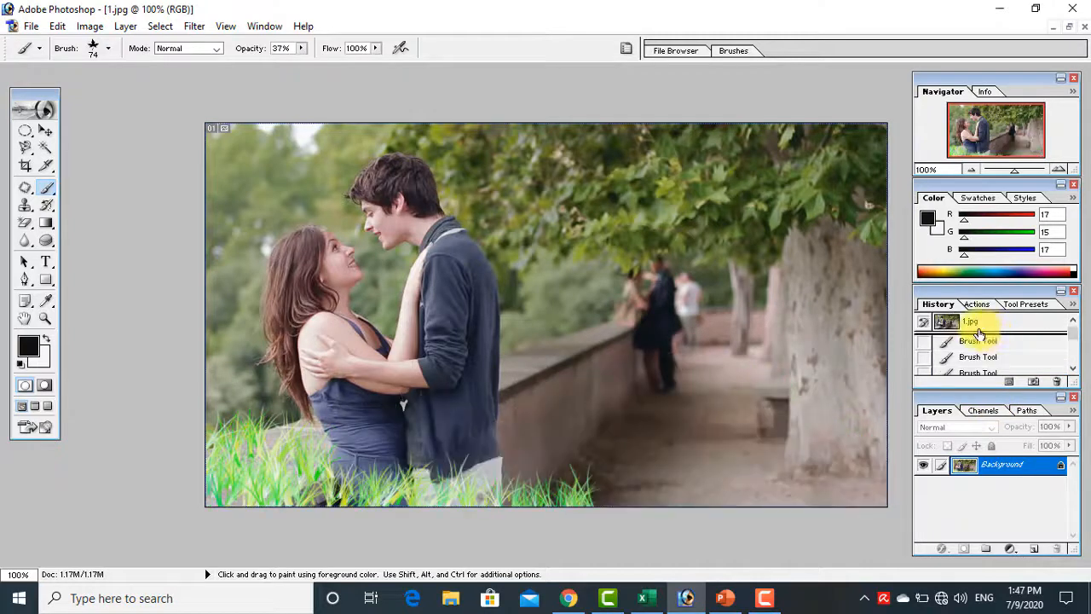
left_click(977, 325)
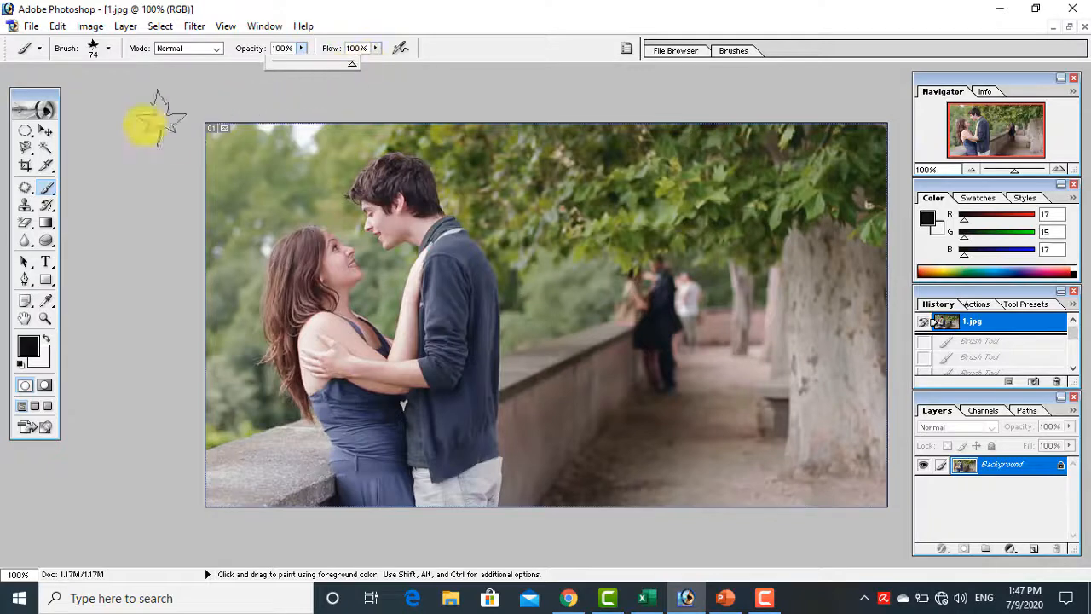
Switch to the Pencil tool and choose the 9 px hard round tip.
left_click(46, 189)
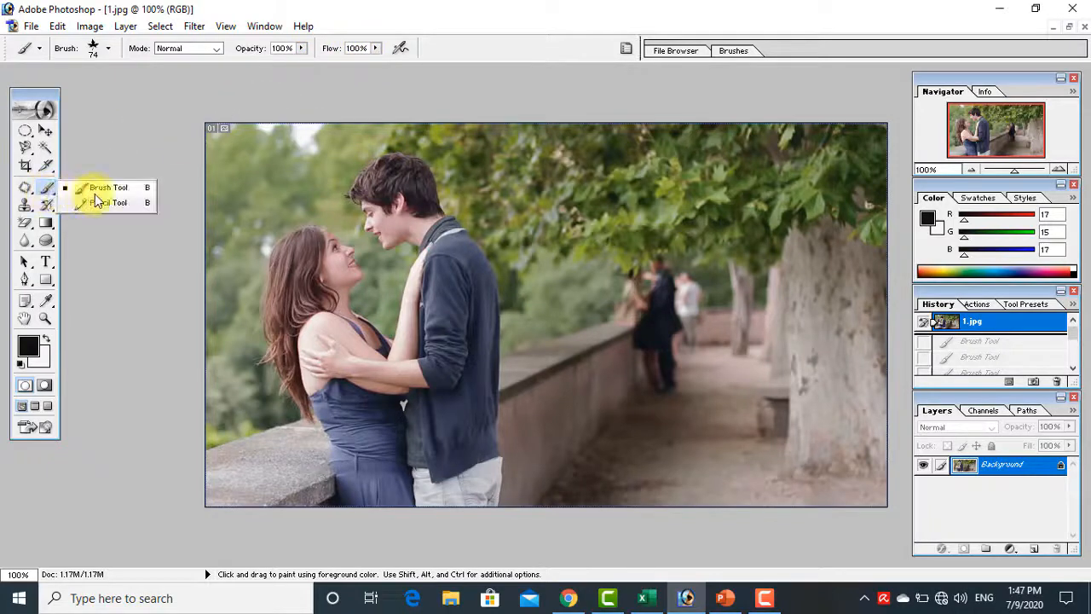
left_click(97, 208)
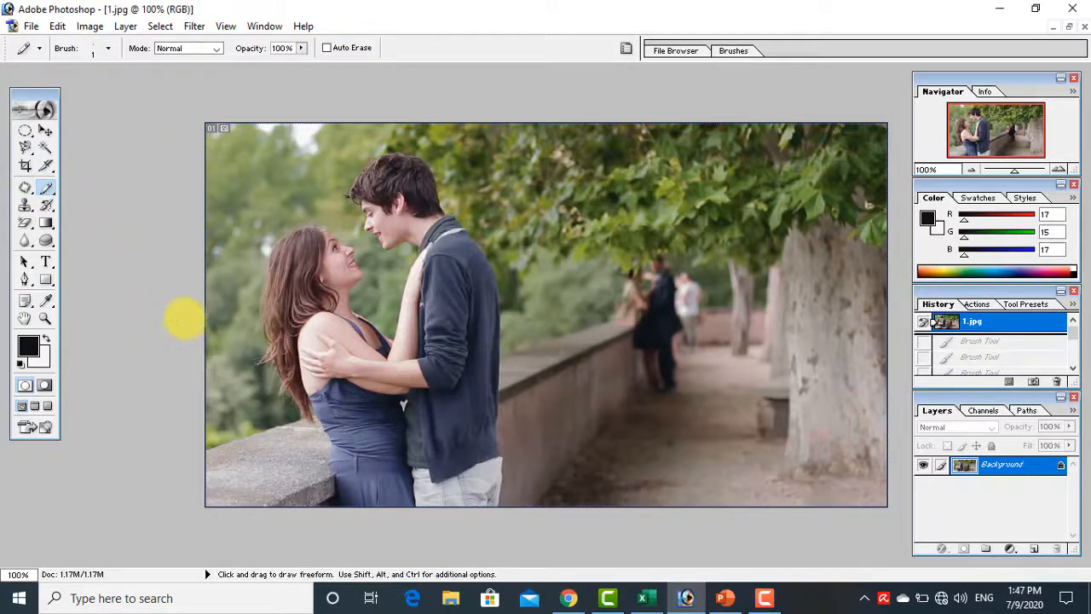
left_click(109, 49)
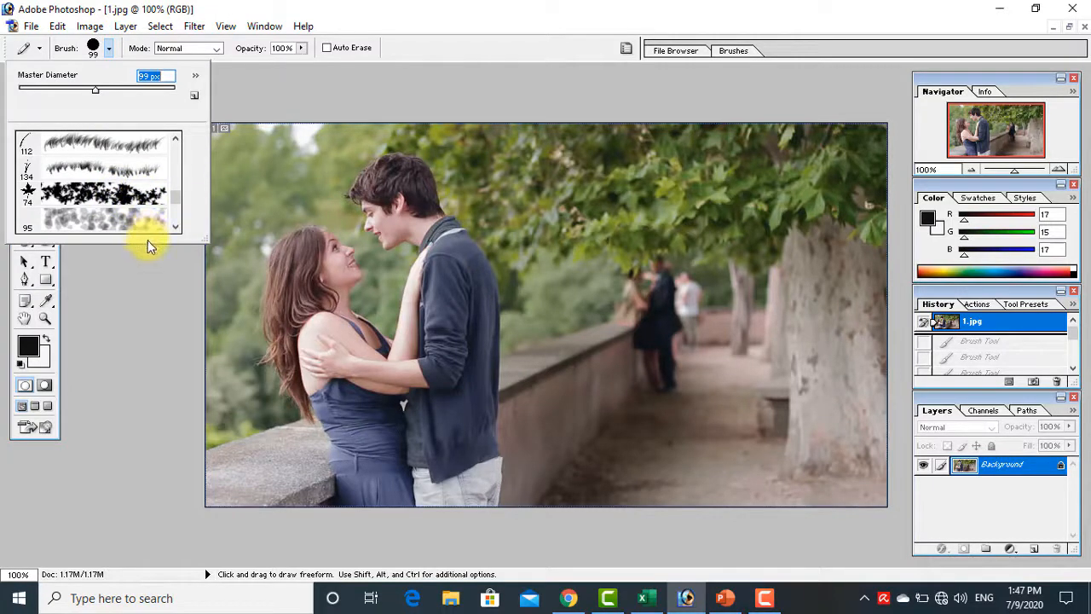
scroll(128, 176, "up", 6)
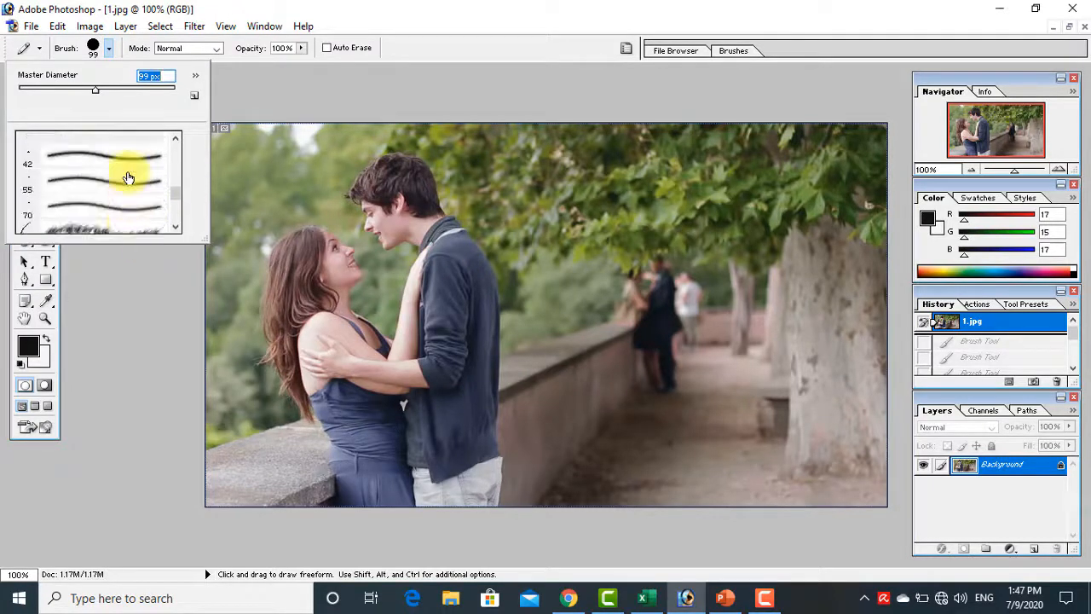
scroll(128, 176, "up", 5)
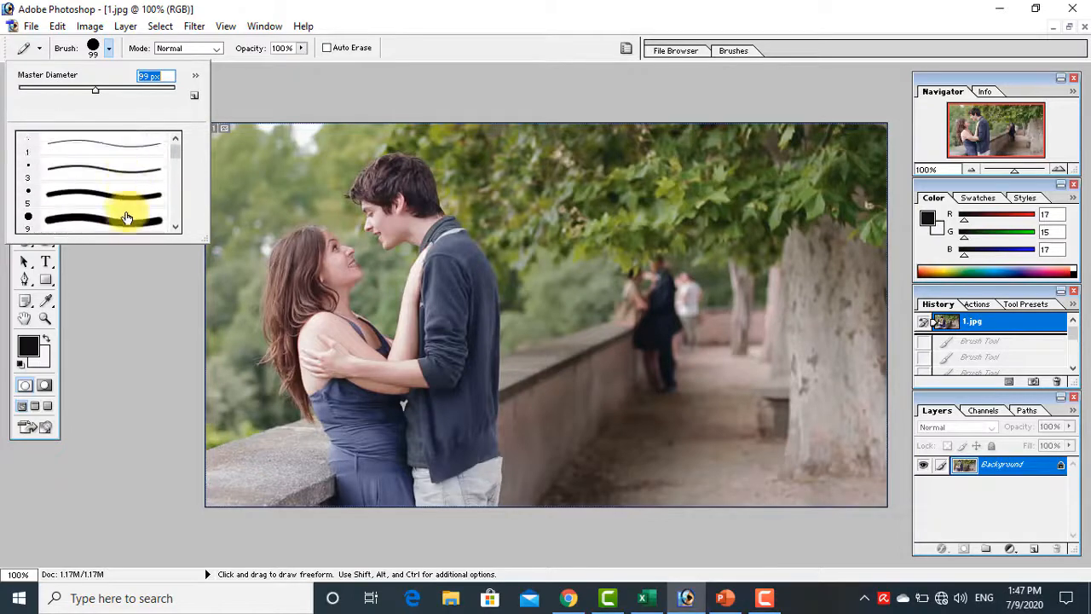
left_click(121, 219)
left_click(160, 318)
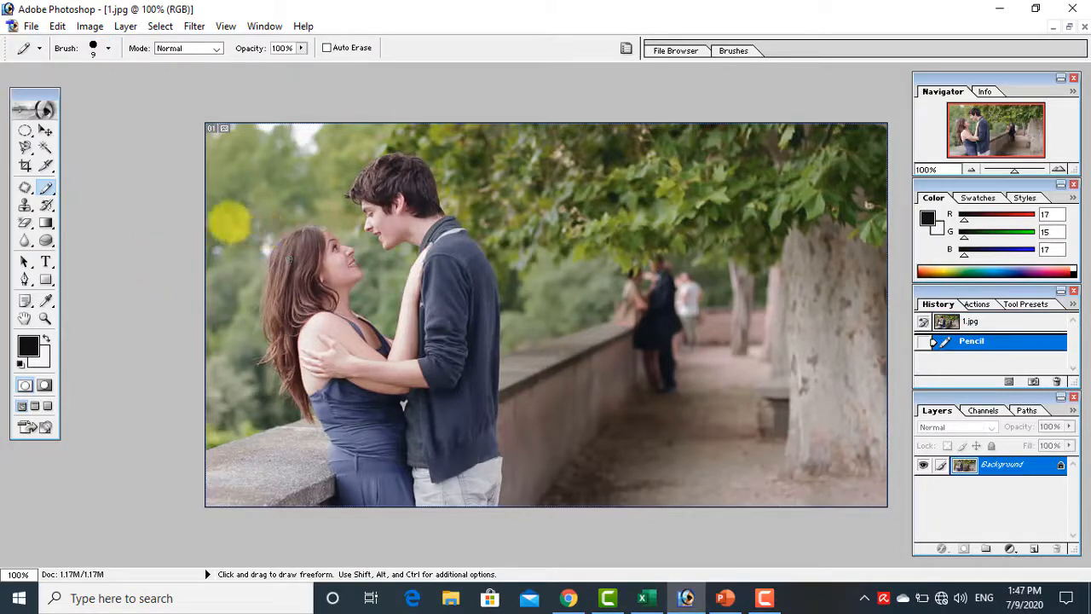
Draw freehand black pencil lines beside the woman and over the wall and path, and revert to the original 1.jpg snapshot.
left_click_drag(239, 227, 230, 443)
mouse_move(536, 419)
left_mouse_down()
mouse_move(565, 316)
mouse_move(590, 443)
mouse_move(674, 505)
left_mouse_up()
mouse_move(691, 448)
left_mouse_down()
mouse_move(679, 494)
mouse_move(720, 499)
left_mouse_up()
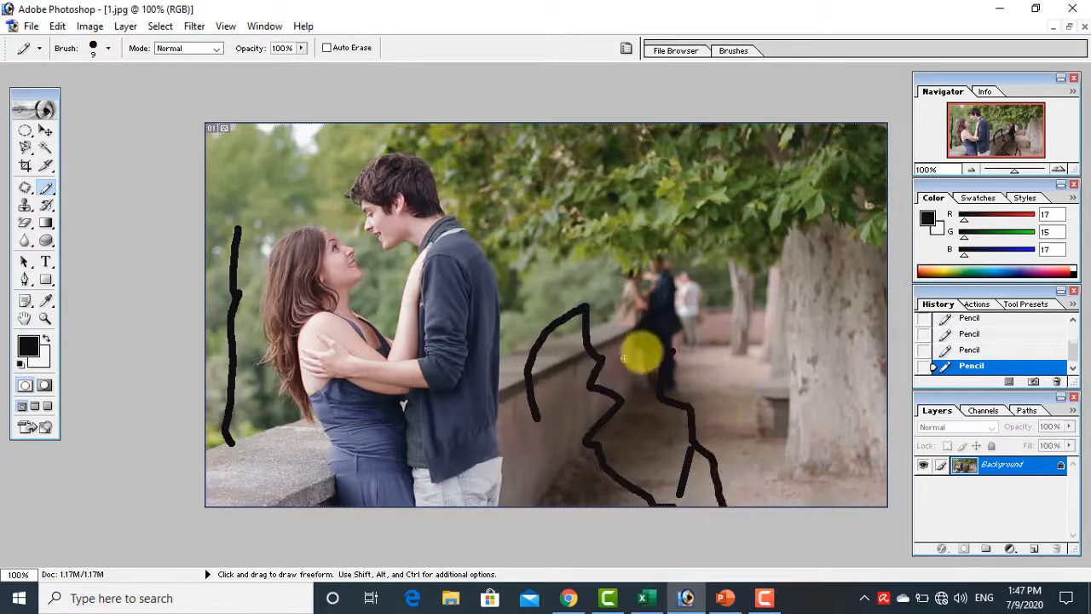
left_click(976, 351)
scroll(976, 350, "up", 2)
left_click(972, 334)
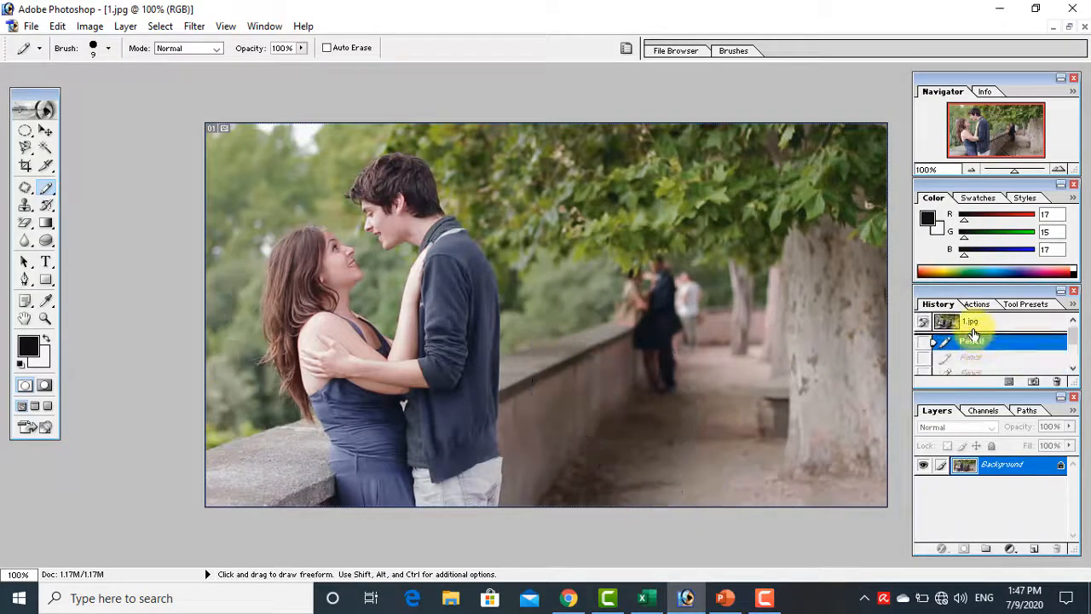
Choose the 112 px grass tip for the Pencil and draw hard-edged grass across the photo's lower part.
left_click(108, 49)
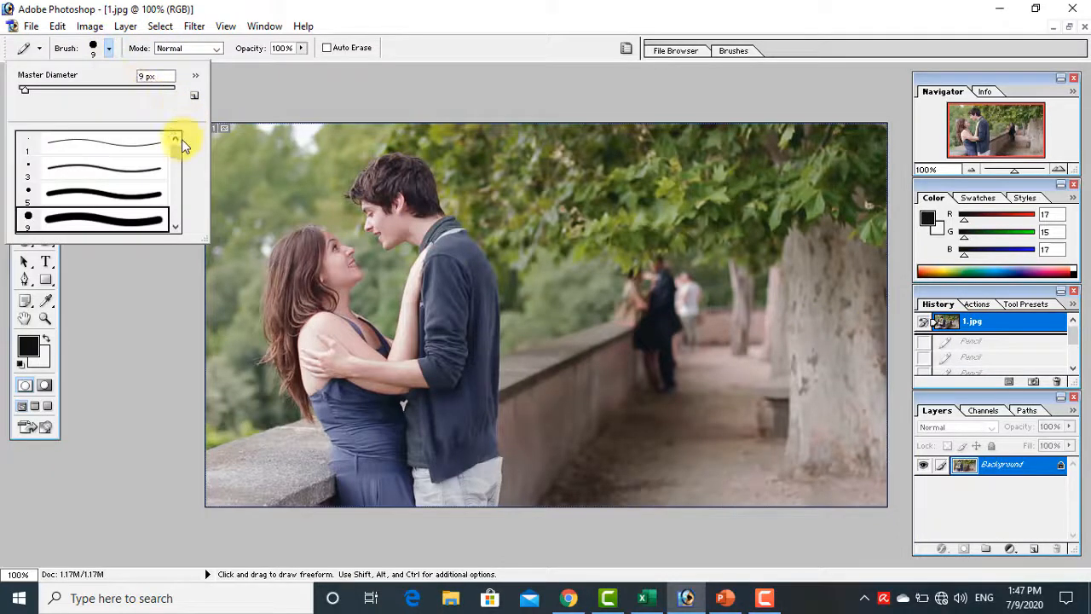
left_click_drag(175, 140, 175, 193)
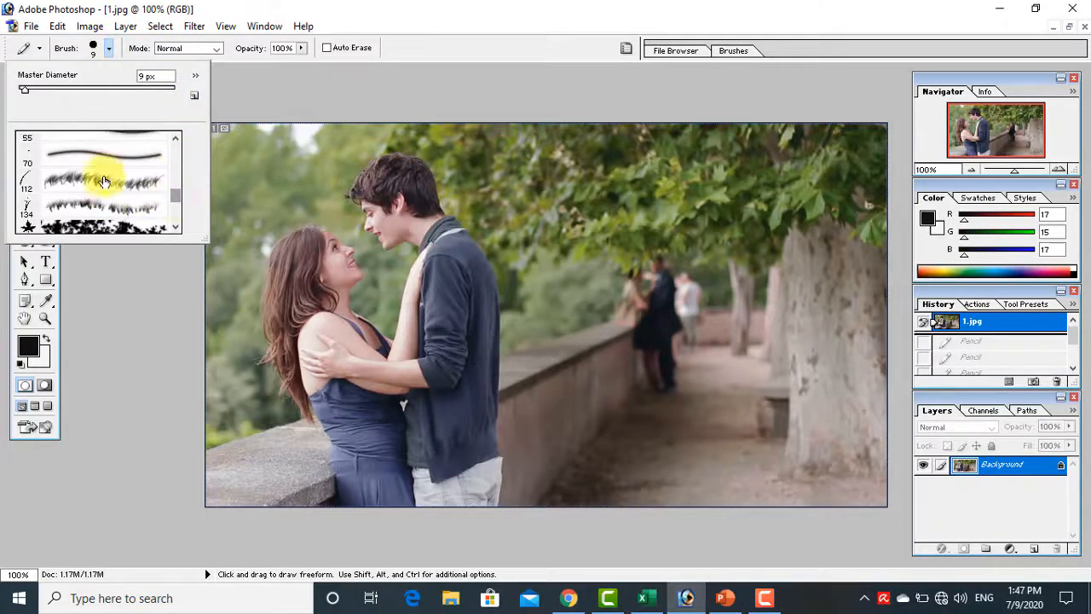
left_click(103, 181)
mouse_move(225, 451)
left_mouse_down()
mouse_move(352, 482)
mouse_move(604, 471)
mouse_move(582, 458)
mouse_move(607, 499)
left_mouse_up()
mouse_move(699, 463)
left_mouse_down()
mouse_move(898, 462)
mouse_move(604, 458)
mouse_move(571, 464)
mouse_move(704, 467)
mouse_move(702, 478)
mouse_move(348, 469)
mouse_move(234, 482)
mouse_move(367, 490)
left_mouse_up()
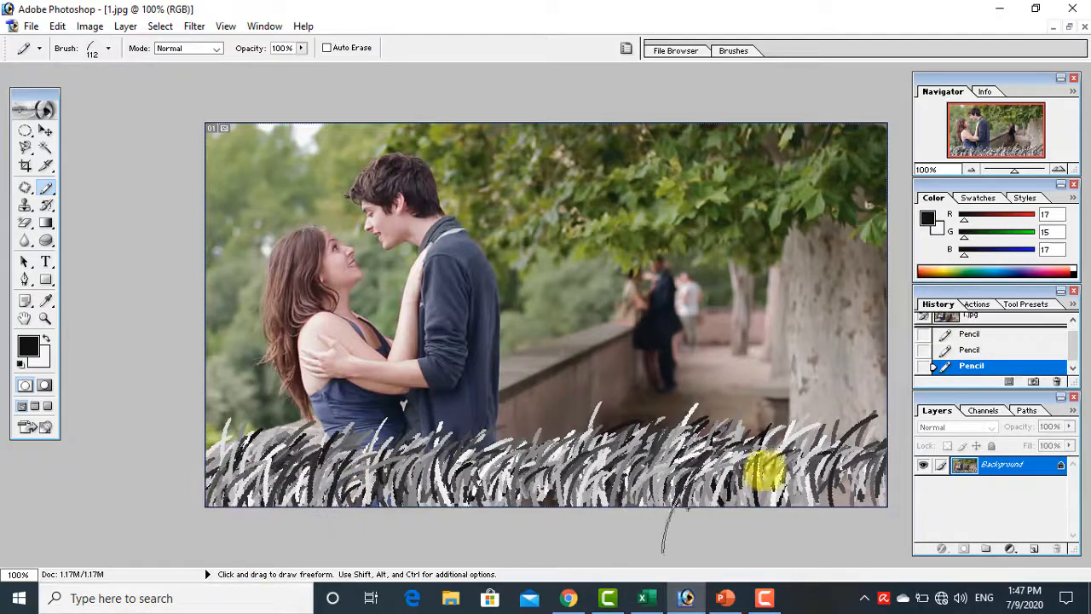
Revert the photo to the original 1.jpg snapshot and switch back to the Brush tool.
left_click(957, 317)
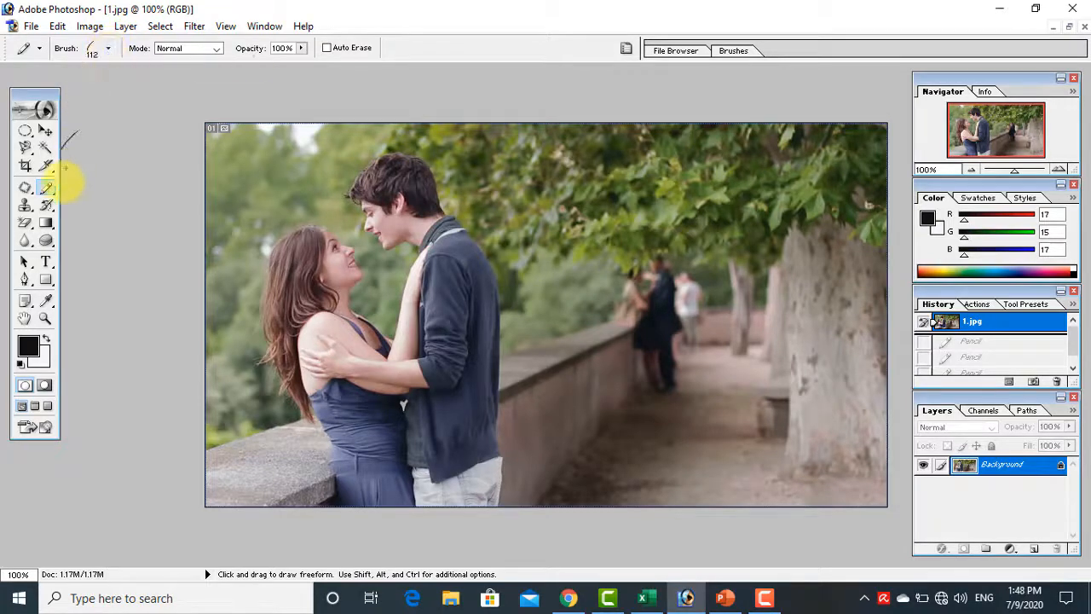
left_click(47, 187)
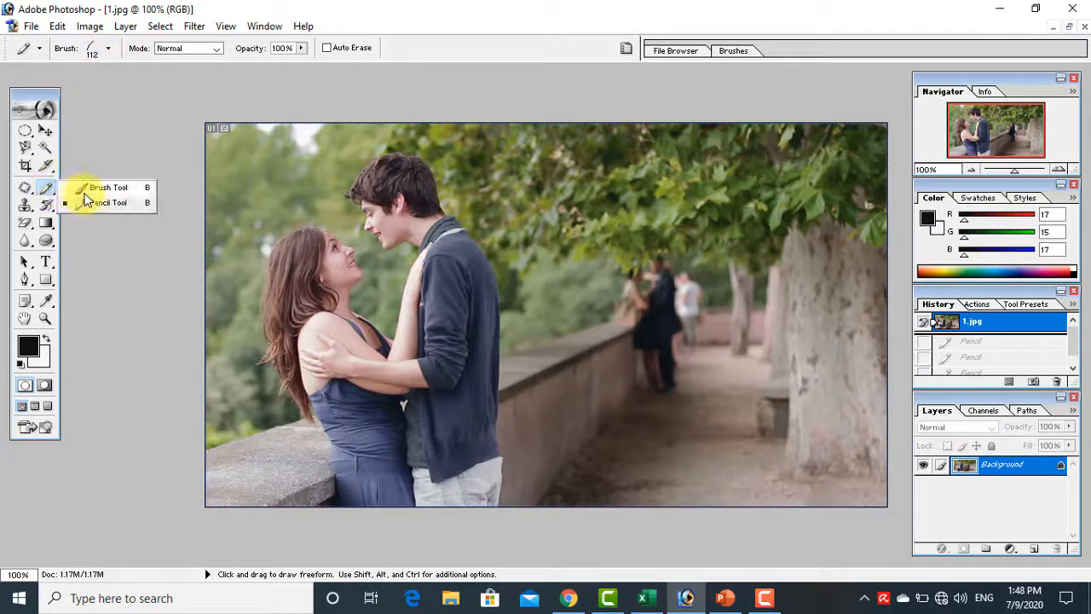
left_click(89, 188)
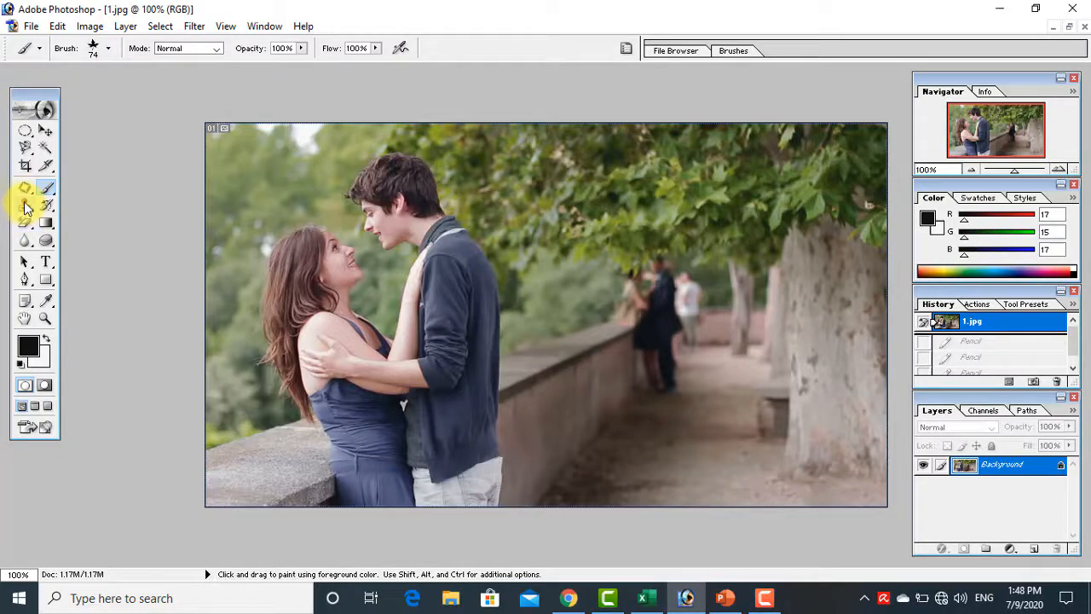
Switch to the Clone Stamp tool and try stamping on the tree foliage without a source point.
left_click(25, 206)
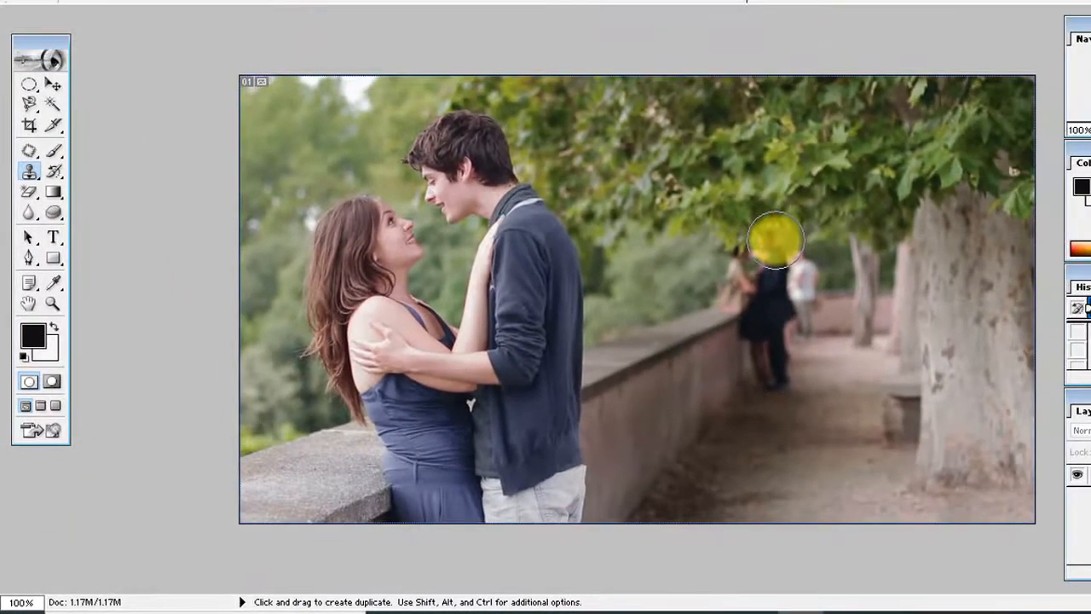
left_click(773, 236)
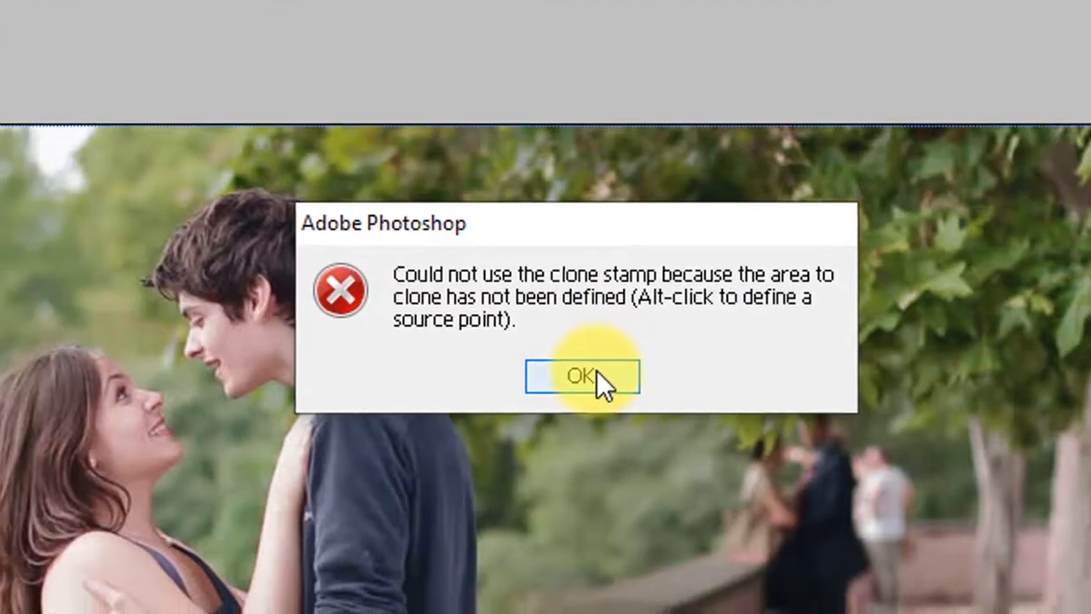
left_click(516, 388)
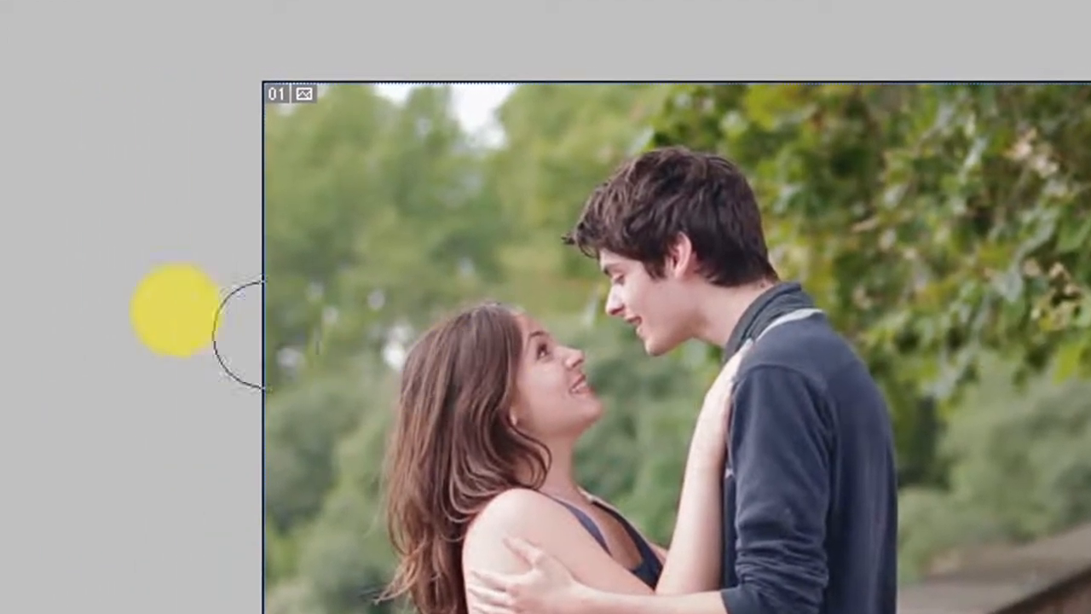
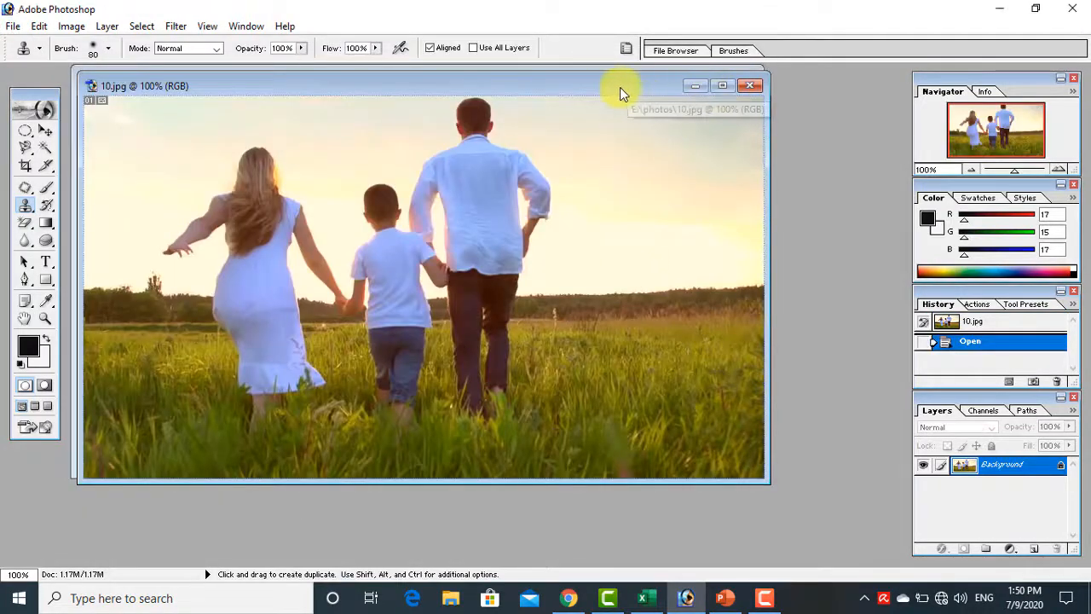
Move the 10.jpg window aside and define the woman's head in 1.jpg as the clone source.
left_click_drag(621, 93, 747, 194)
left_click(537, 110)
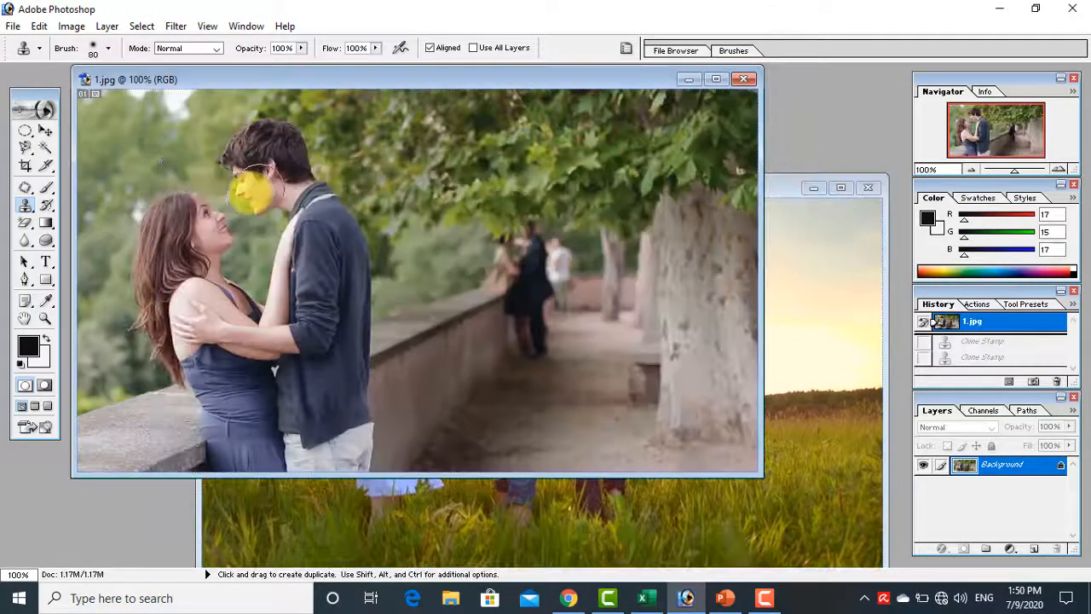
left_click(179, 212, "alt")
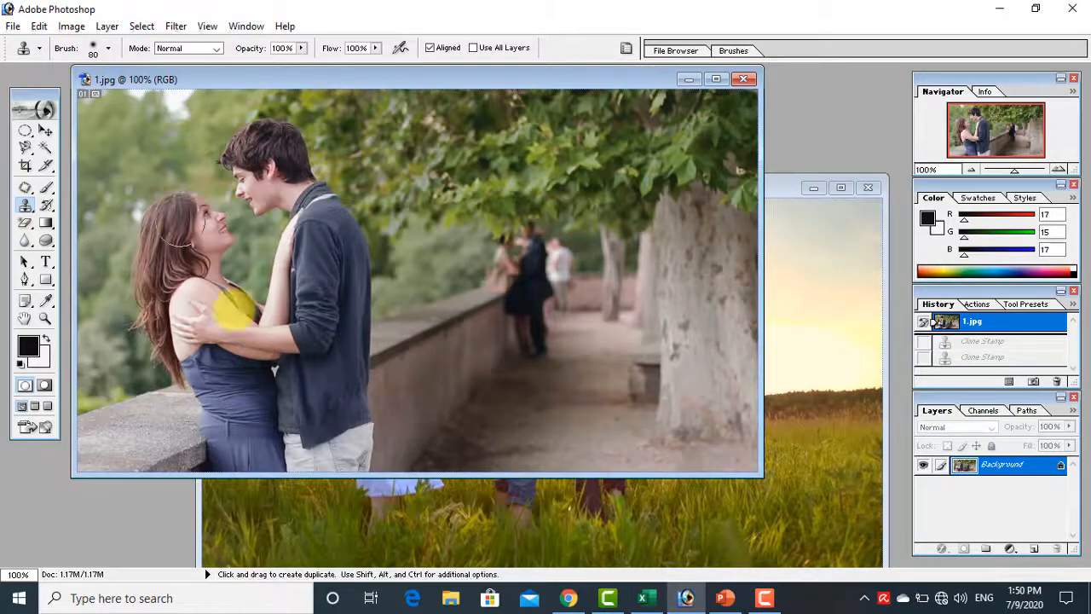
Maximize 10.jpg and clone the couple from 1.jpg into the sky and field beside the man in the white shirt.
left_click(499, 517)
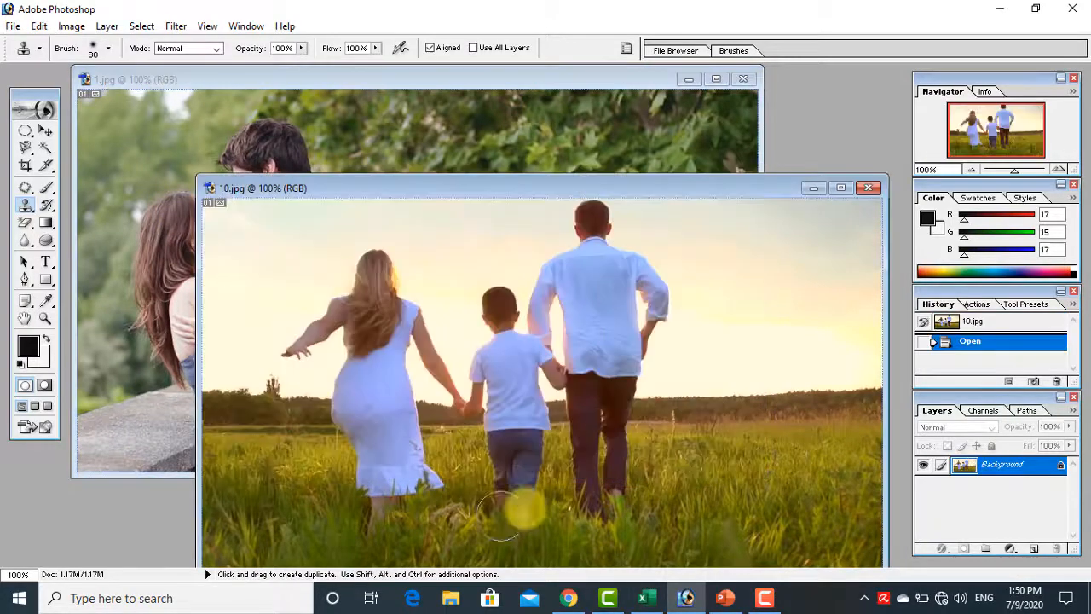
left_click(841, 188)
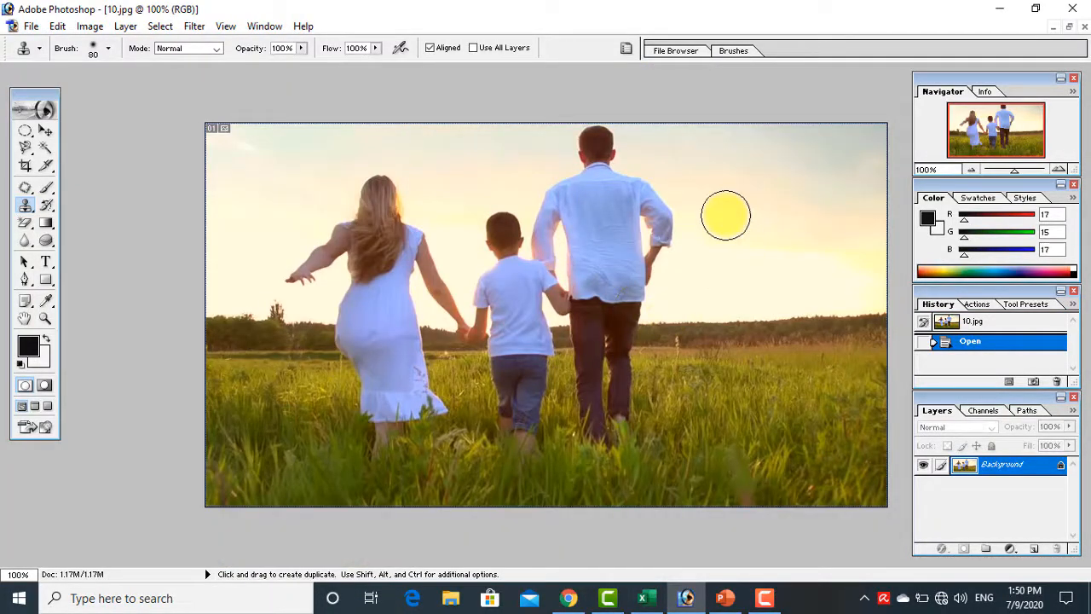
mouse_move(733, 202)
left_mouse_down()
mouse_move(737, 298)
mouse_move(775, 181)
mouse_move(754, 166)
mouse_move(728, 169)
mouse_move(800, 140)
mouse_move(835, 143)
mouse_move(775, 286)
mouse_move(869, 198)
mouse_move(841, 271)
mouse_move(742, 248)
mouse_move(715, 230)
mouse_move(704, 157)
mouse_move(745, 137)
mouse_move(722, 296)
mouse_move(753, 317)
mouse_move(731, 384)
left_mouse_up()
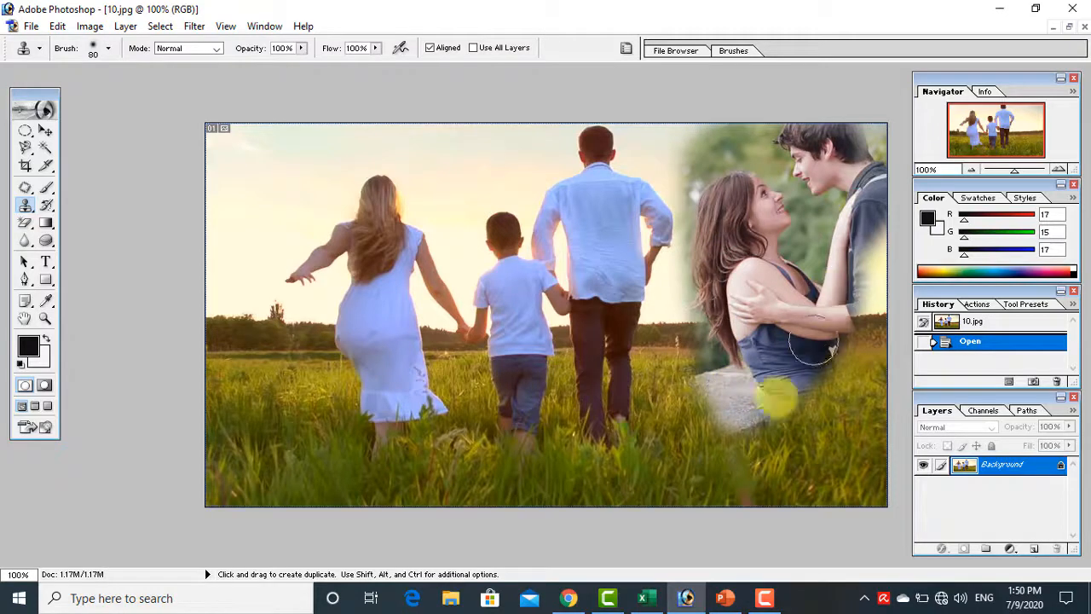
mouse_move(812, 347)
left_mouse_down()
mouse_move(860, 382)
mouse_move(846, 480)
mouse_move(773, 462)
mouse_move(751, 503)
mouse_move(873, 394)
mouse_move(685, 416)
mouse_move(686, 331)
mouse_move(701, 350)
mouse_move(727, 312)
mouse_move(719, 350)
left_mouse_up()
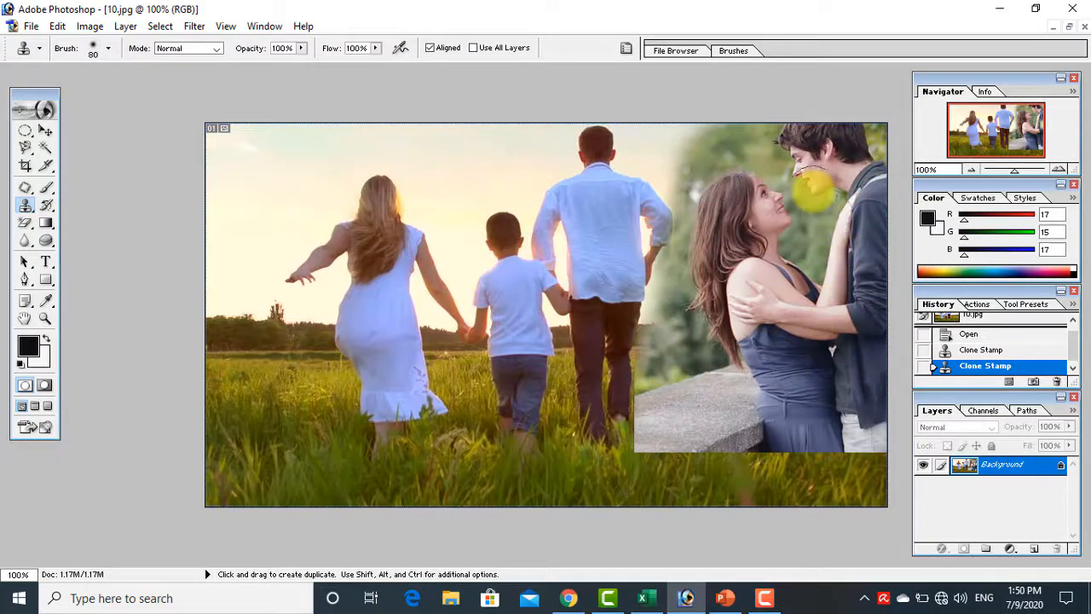
left_click(810, 181)
left_click(793, 170)
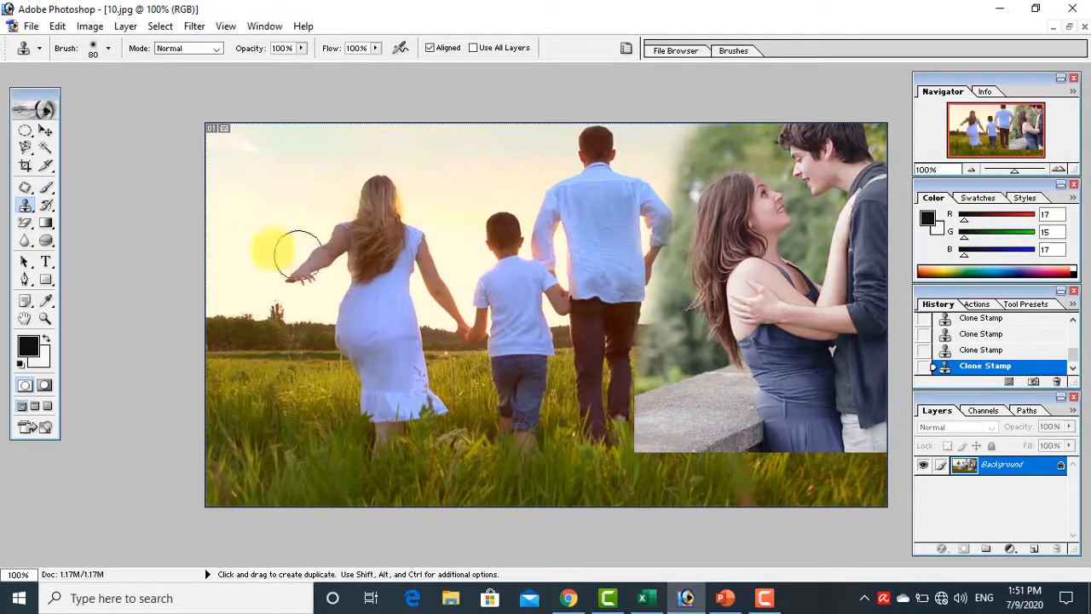
Switch to the Pattern Stamp tool and paint the black-and-white checkerboard pattern over the grass along the photo's lower part.
left_click(26, 210)
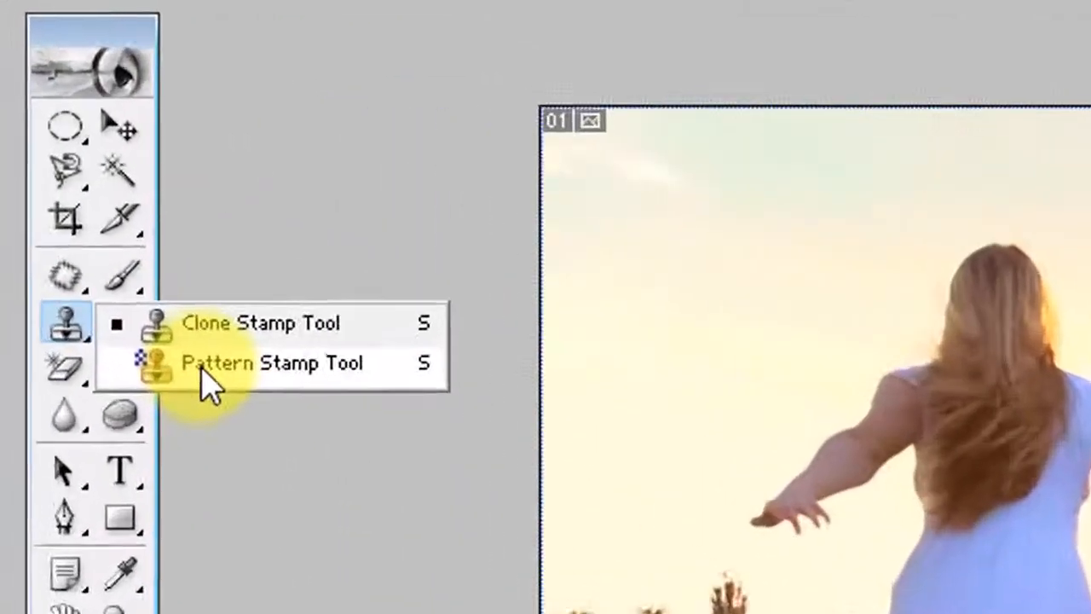
left_click(220, 388)
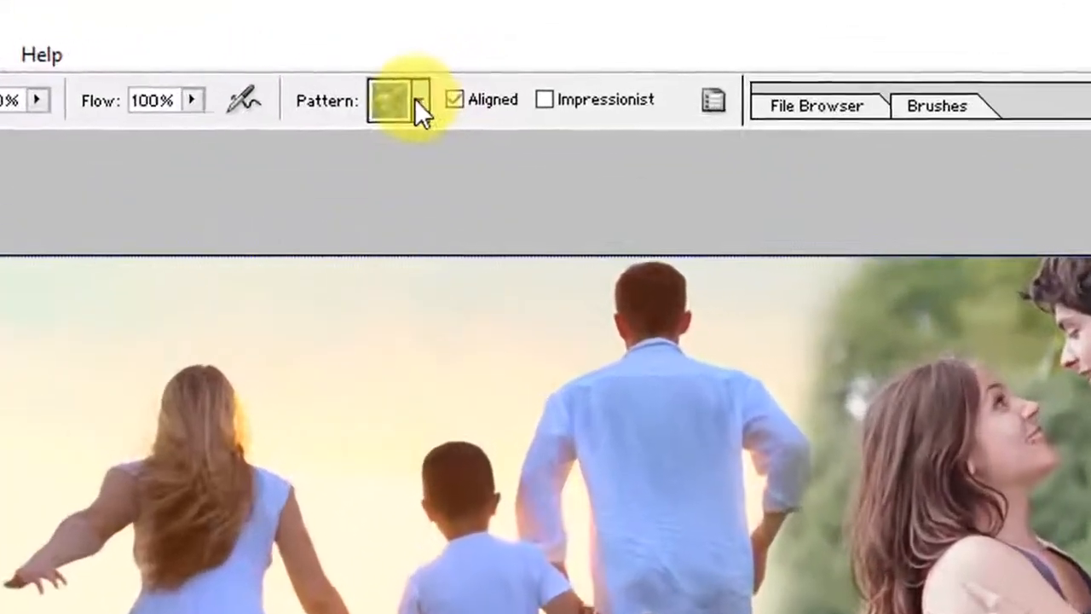
left_click(419, 104)
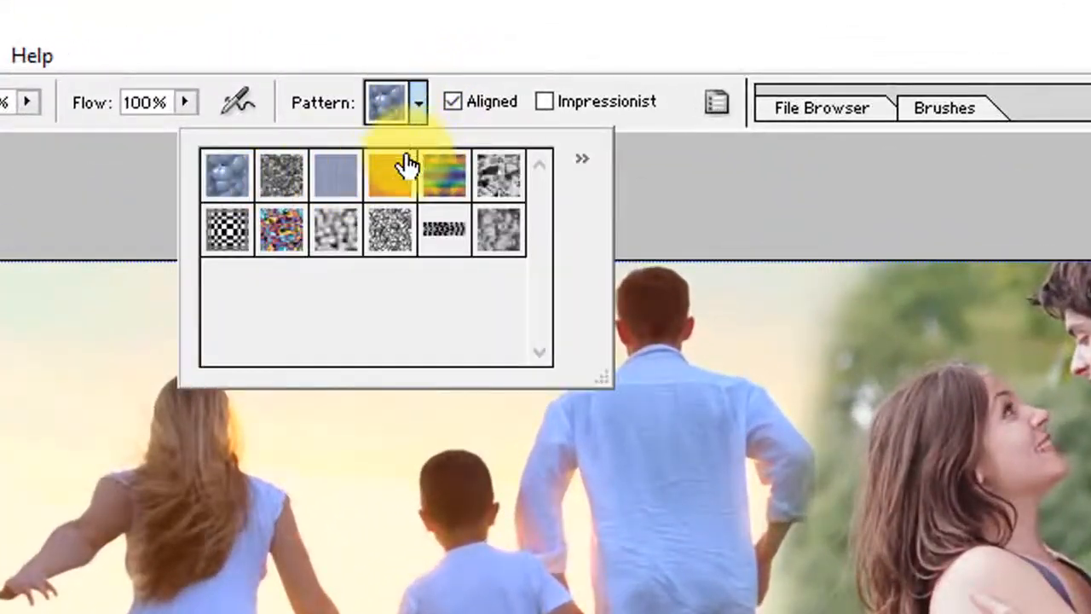
left_click(228, 241)
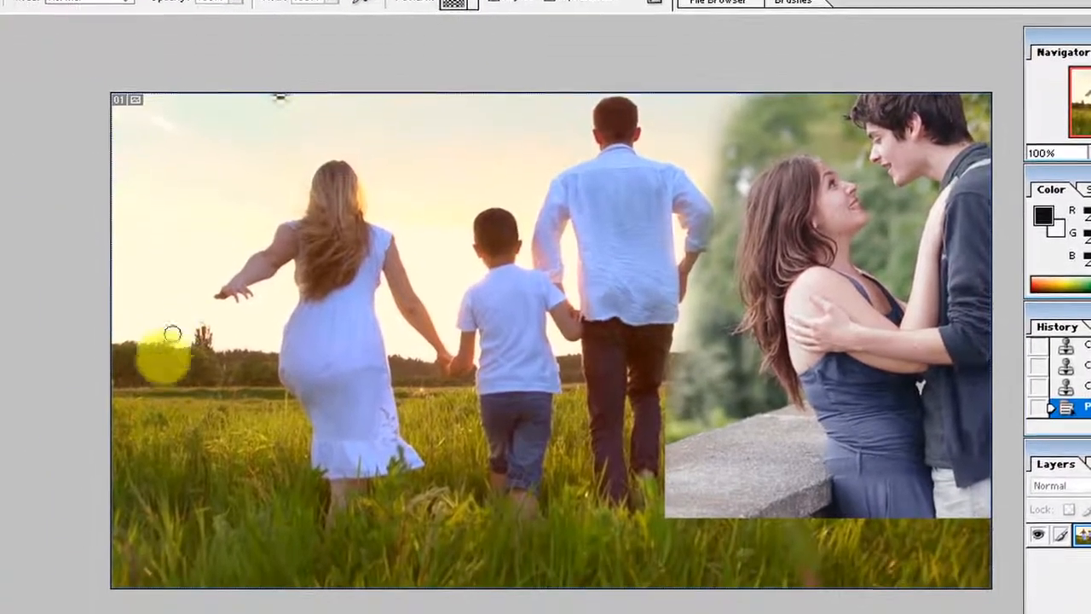
mouse_move(140, 395)
left_mouse_down()
mouse_move(119, 442)
mouse_move(209, 419)
mouse_move(205, 501)
mouse_move(255, 566)
left_mouse_up()
mouse_move(179, 535)
left_mouse_down()
mouse_move(171, 568)
mouse_move(375, 564)
mouse_move(452, 579)
mouse_move(429, 572)
mouse_move(663, 541)
mouse_move(653, 540)
mouse_move(484, 554)
mouse_move(796, 555)
mouse_move(633, 536)
mouse_move(607, 546)
mouse_move(810, 558)
mouse_move(555, 551)
mouse_move(690, 565)
mouse_move(474, 564)
mouse_move(205, 537)
mouse_move(127, 560)
mouse_move(122, 433)
mouse_move(96, 566)
mouse_move(110, 485)
mouse_move(122, 577)
mouse_move(142, 453)
mouse_move(162, 508)
mouse_move(178, 506)
mouse_move(222, 568)
mouse_move(133, 574)
mouse_move(150, 512)
mouse_move(324, 531)
mouse_move(428, 451)
mouse_move(488, 543)
mouse_move(864, 589)
mouse_move(969, 540)
mouse_move(658, 536)
mouse_move(656, 507)
left_mouse_up()
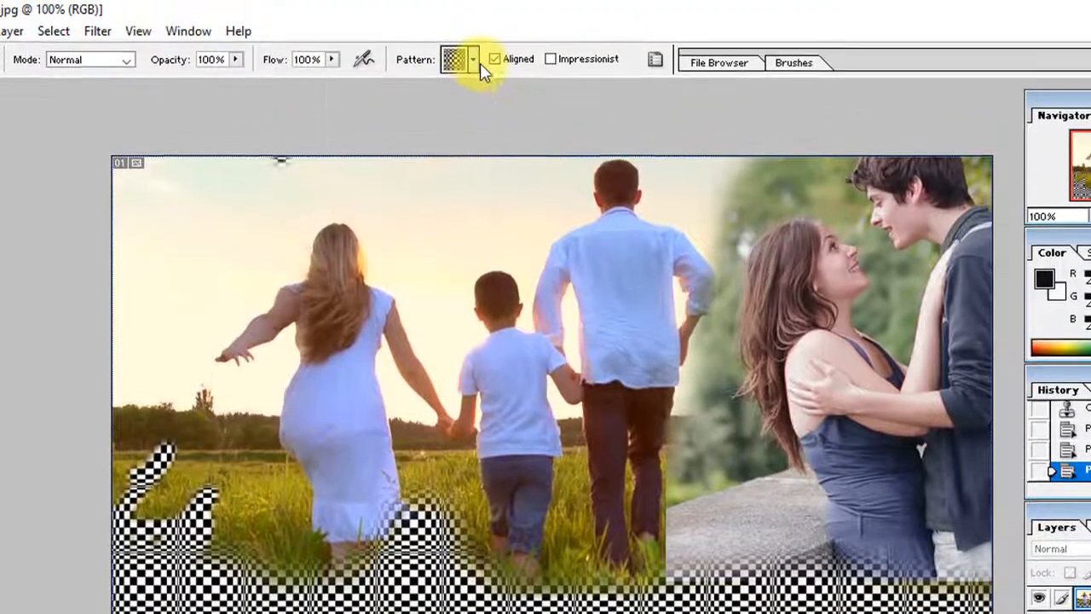
Choose the orange pattern and paint it over the woman's white dress and the man's shirt.
left_click(473, 63)
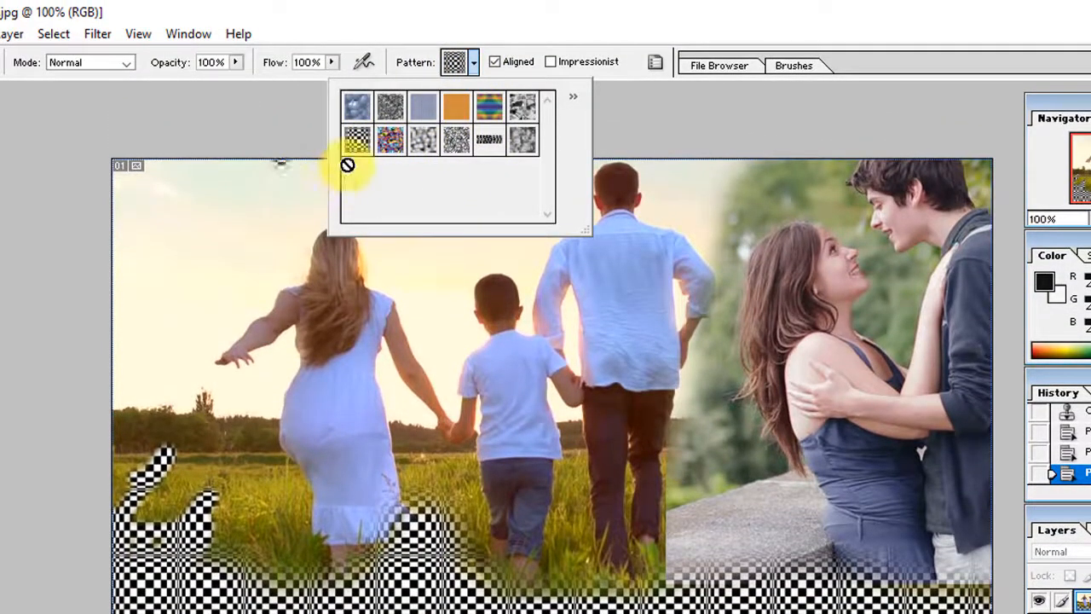
left_click(574, 101)
left_click(576, 102)
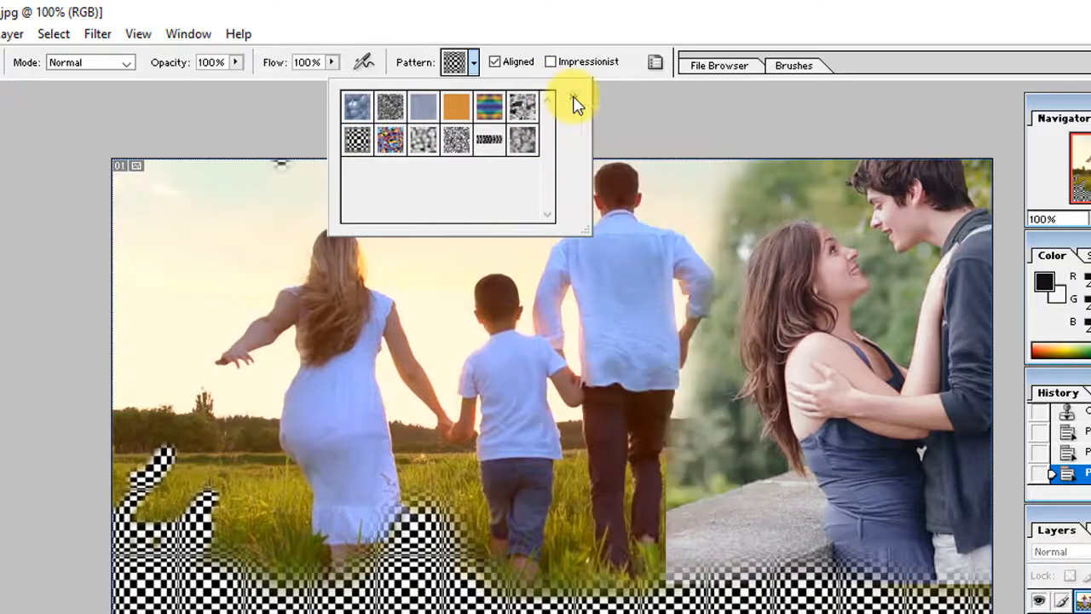
left_click(458, 109)
left_click(341, 426)
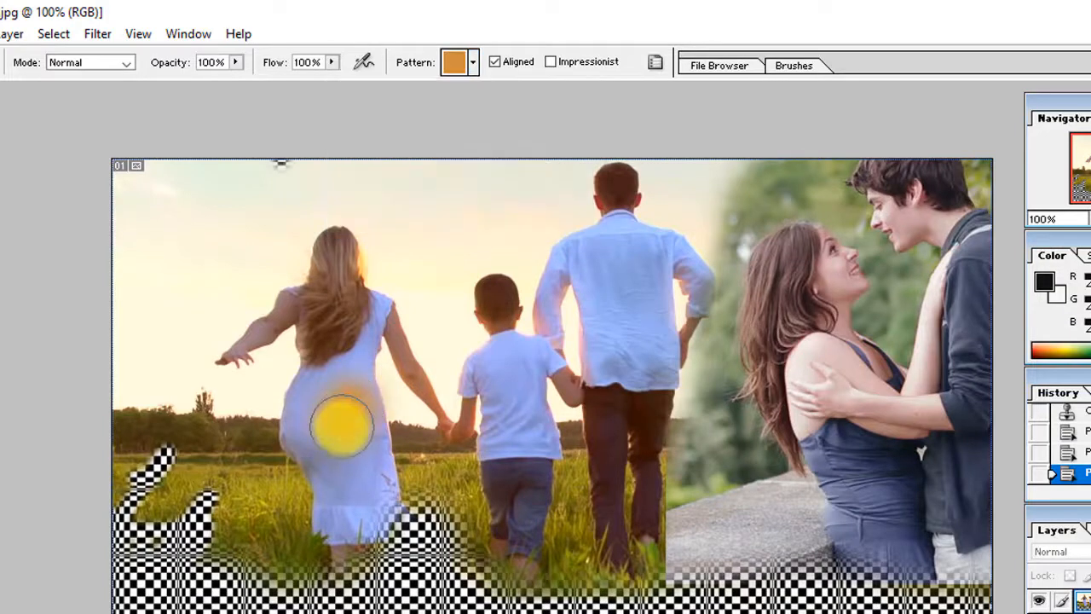
mouse_move(341, 426)
left_mouse_down()
mouse_move(311, 401)
mouse_move(307, 420)
mouse_move(347, 436)
mouse_move(362, 473)
mouse_move(358, 507)
left_mouse_up()
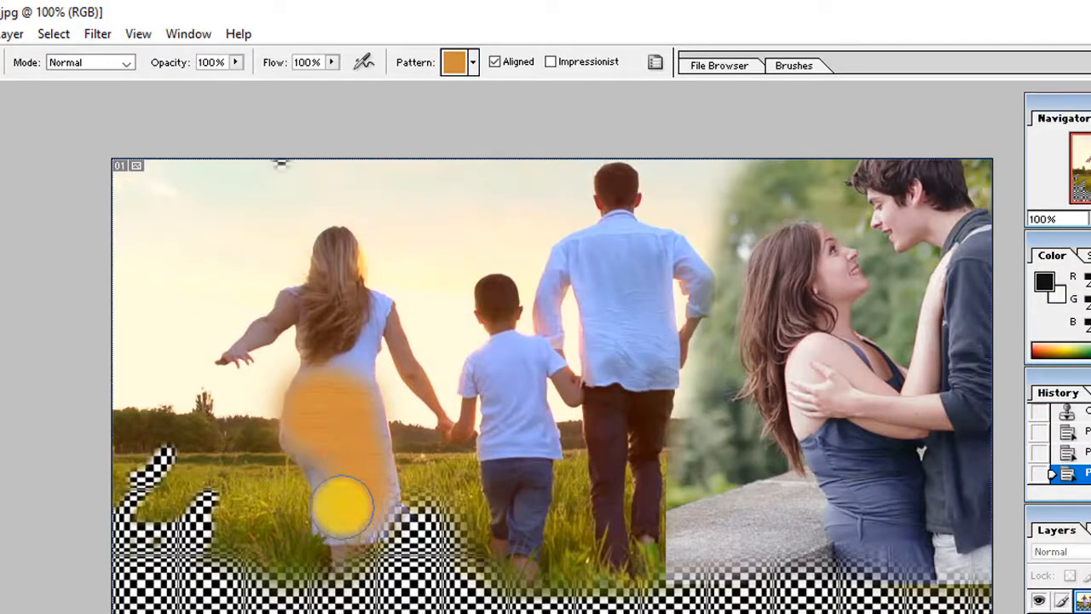
mouse_move(609, 292)
left_mouse_down()
mouse_move(617, 312)
mouse_move(636, 285)
mouse_move(654, 333)
mouse_move(616, 366)
mouse_move(571, 256)
mouse_move(689, 268)
mouse_move(656, 444)
left_mouse_up()
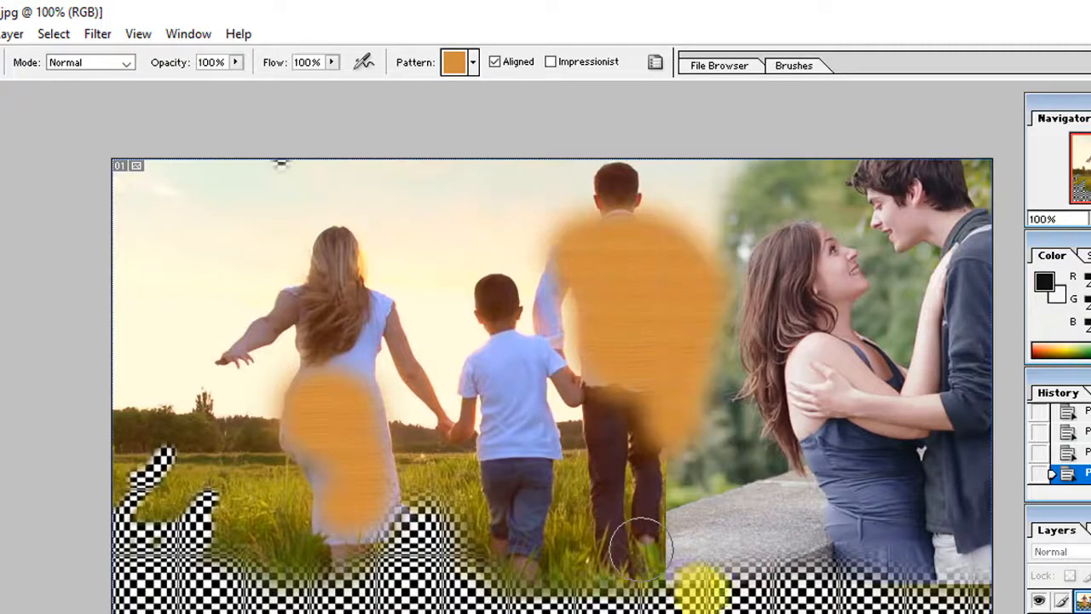
Revert the photo to the original 10.jpg snapshot and switch back to the Clone Stamp tool.
left_click(1077, 482)
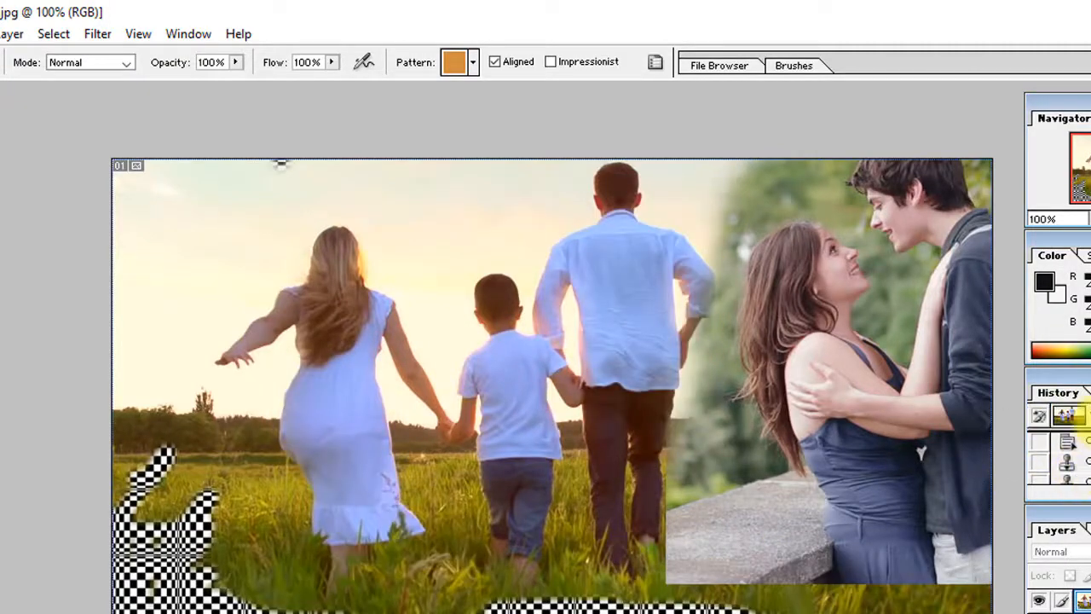
left_click(1068, 415)
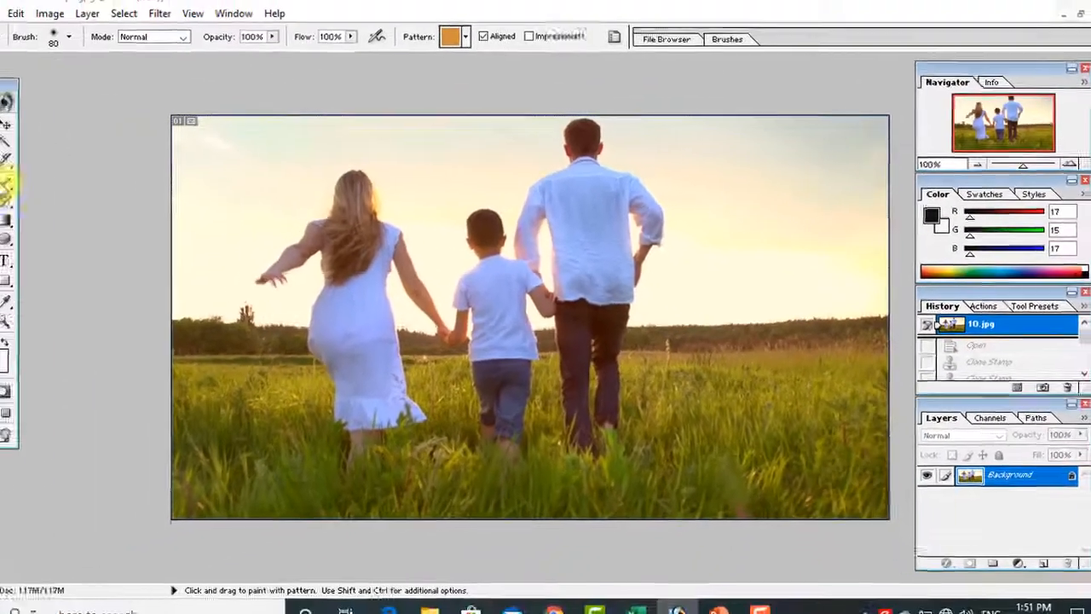
left_click(28, 216)
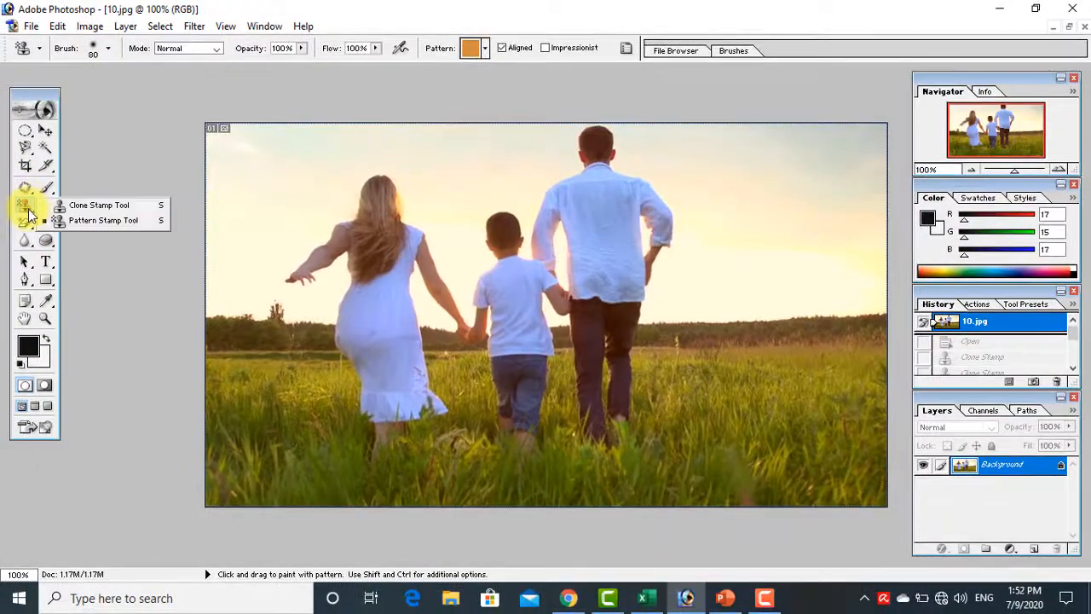
left_click(78, 205)
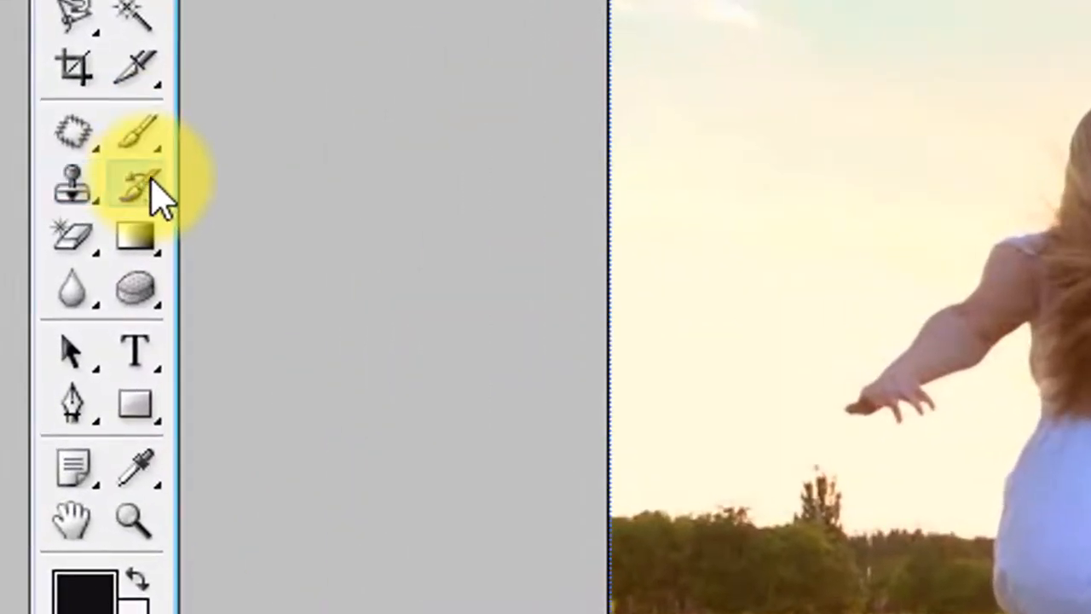
Switch to the History Brush with a 131 px tip and paint over the cloned couple to restore the original background.
mouse_move(157, 192)
left_mouse_down()
mouse_move(330, 185)
mouse_move(388, 200)
left_mouse_up()
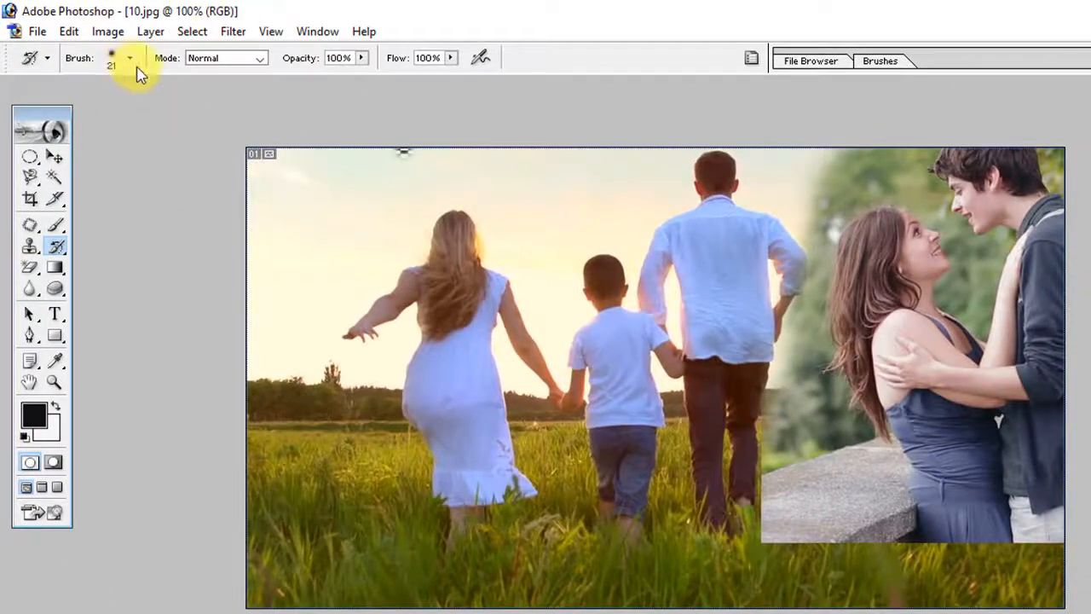
left_click(130, 58)
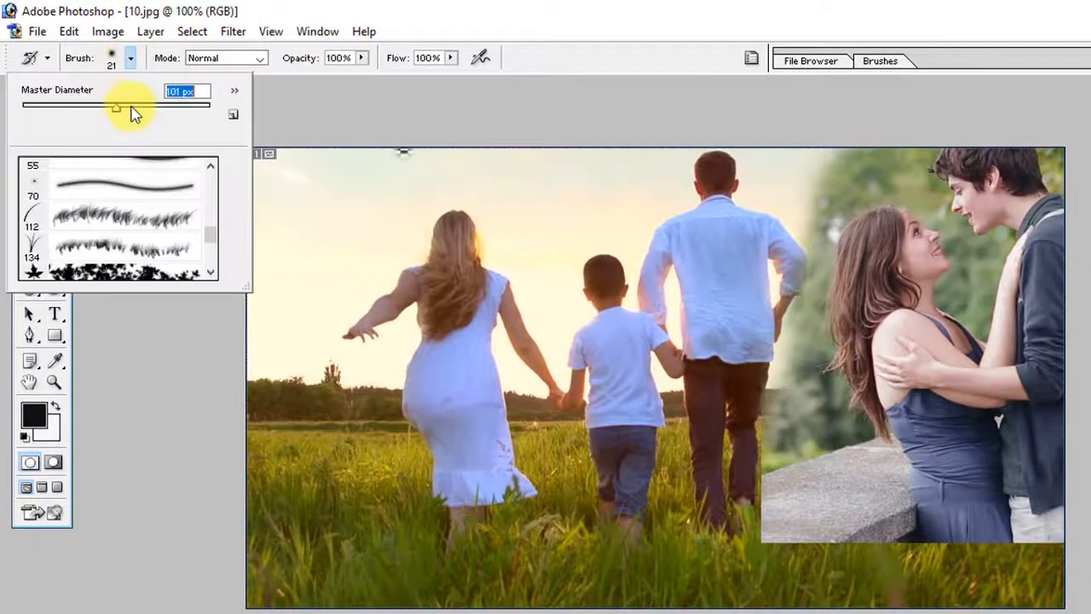
key("Return")
mouse_move(774, 390)
left_mouse_down()
mouse_move(823, 508)
mouse_move(843, 490)
mouse_move(811, 437)
mouse_move(823, 542)
mouse_move(813, 543)
mouse_move(997, 484)
mouse_move(902, 503)
mouse_move(1006, 537)
mouse_move(996, 516)
mouse_move(1004, 469)
mouse_move(1002, 533)
mouse_move(881, 545)
mouse_move(1059, 482)
mouse_move(982, 423)
mouse_move(874, 447)
mouse_move(1009, 396)
mouse_move(1074, 352)
mouse_move(869, 360)
mouse_move(883, 332)
mouse_move(1013, 259)
mouse_move(1039, 270)
mouse_move(1037, 176)
mouse_move(890, 162)
mouse_move(793, 266)
mouse_move(773, 325)
mouse_move(950, 171)
left_mouse_up()
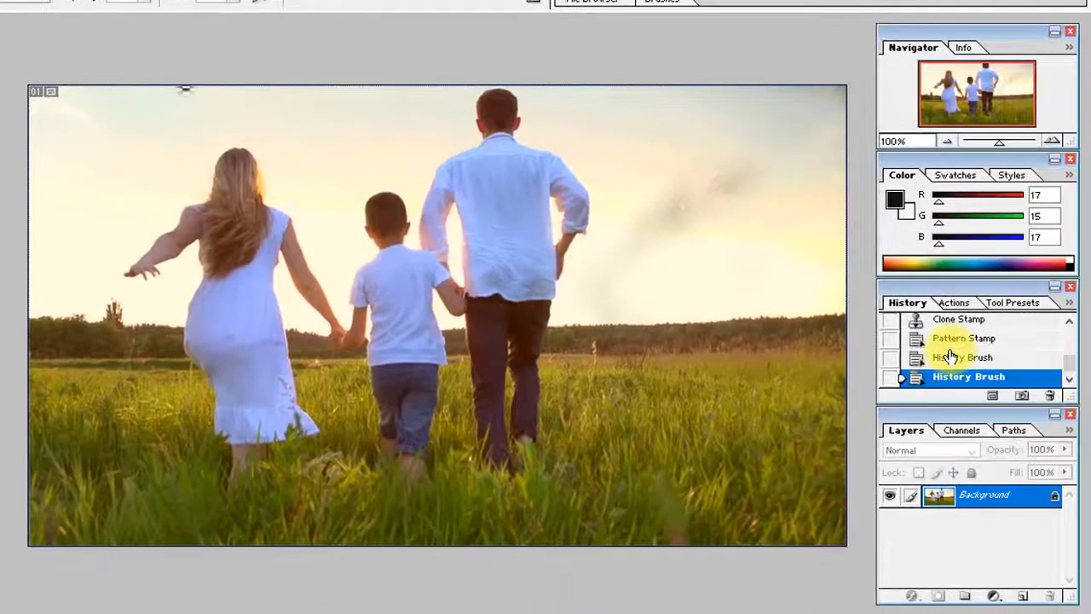
Step back through the Pattern Stamp, Clone Stamp and Open history states and return to the first History Brush state.
left_click(989, 350)
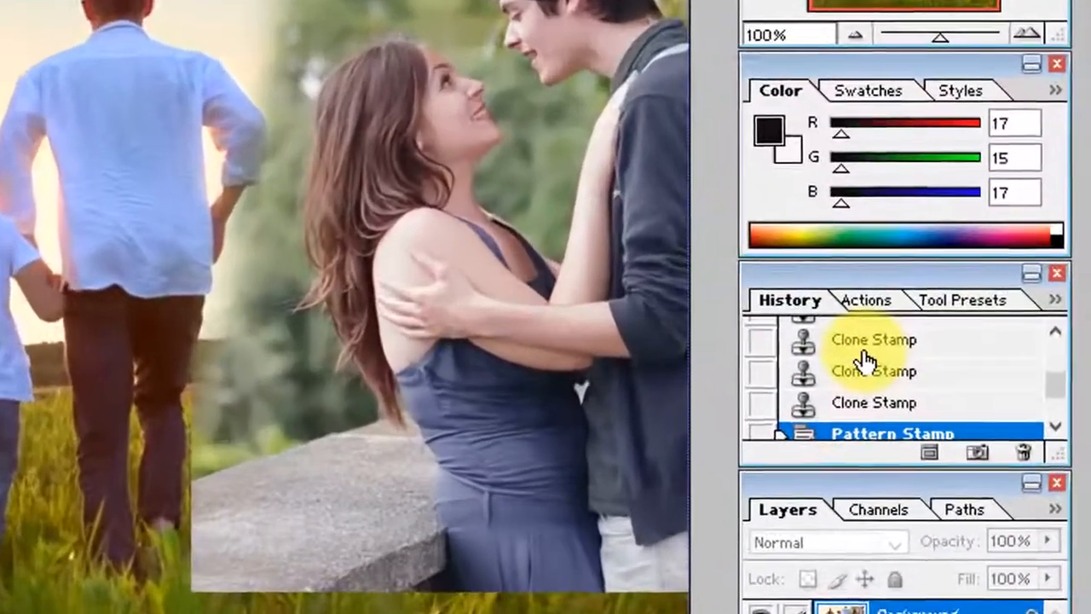
left_click(864, 345)
scroll(857, 341, "up", 1)
left_click(857, 345)
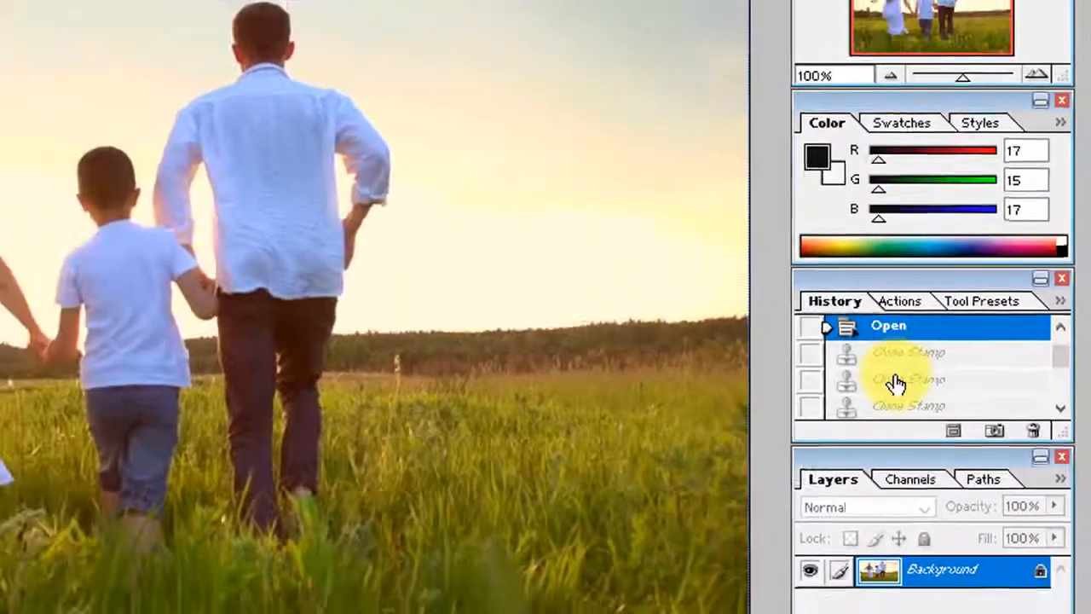
scroll(896, 383, "down", 2)
left_click(892, 380)
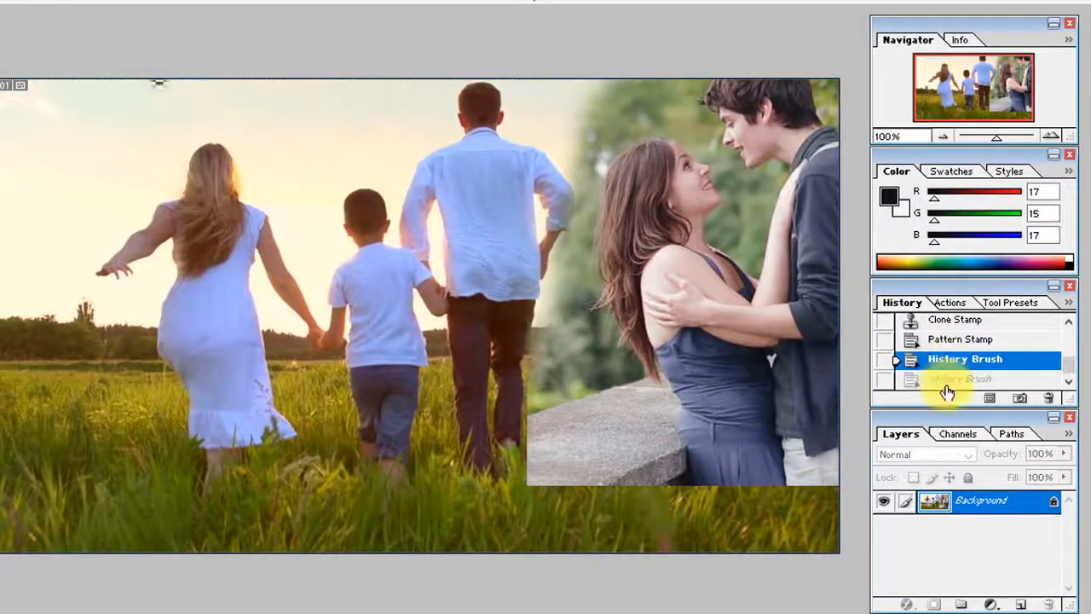
Repaint the original sky and field over the cloned couple from the first History Brush state, and switch to the Clone Stamp tool.
left_click(946, 383)
left_click_drag(604, 298, 695, 162)
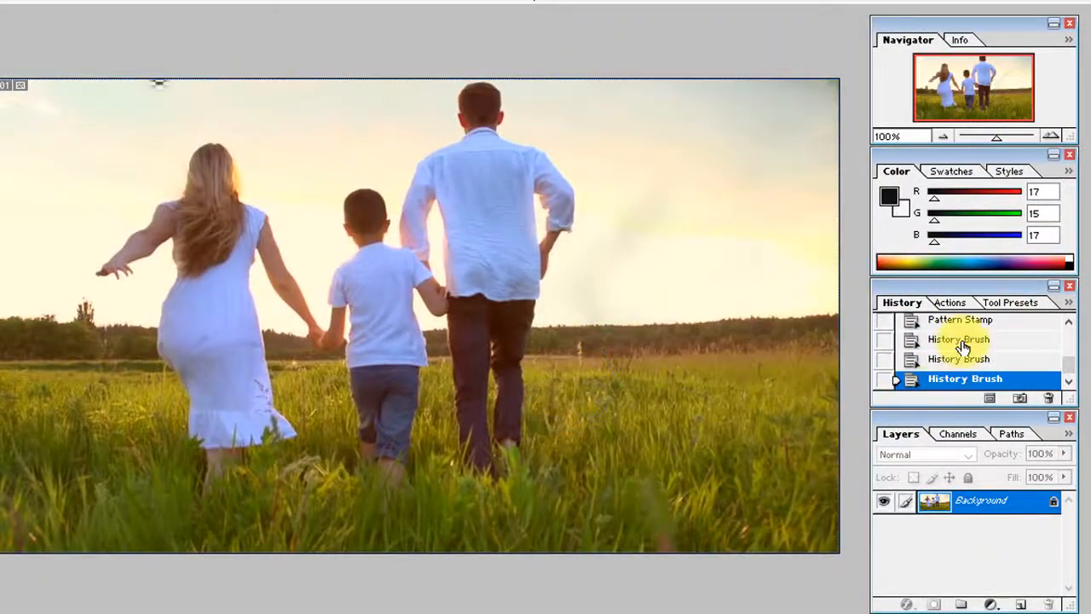
left_click(962, 345)
mouse_move(621, 122)
left_mouse_down()
mouse_move(589, 134)
mouse_move(604, 120)
mouse_move(767, 110)
mouse_move(662, 304)
mouse_move(708, 191)
mouse_move(814, 249)
mouse_move(809, 418)
mouse_move(555, 457)
mouse_move(809, 347)
mouse_move(723, 409)
left_mouse_up()
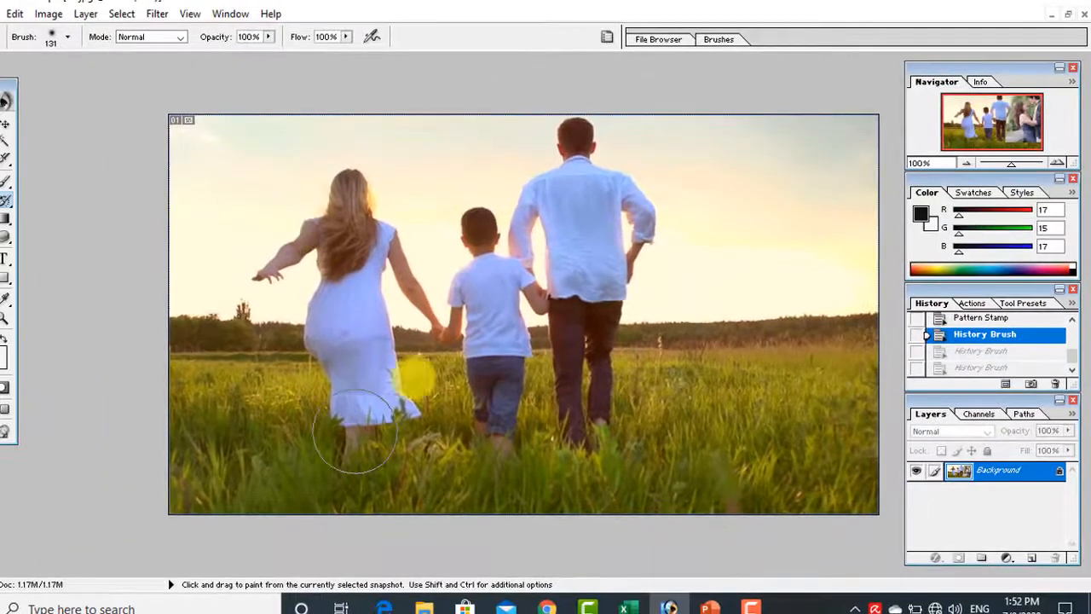
left_click_drag(416, 376, 549, 320)
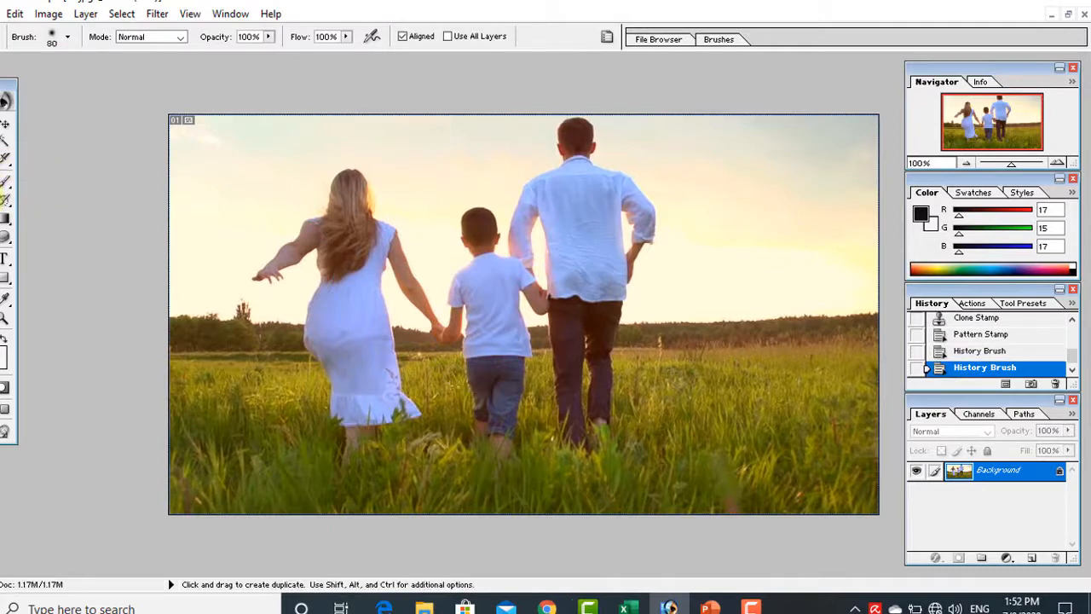
left_click(5, 199)
left_click(12, 205)
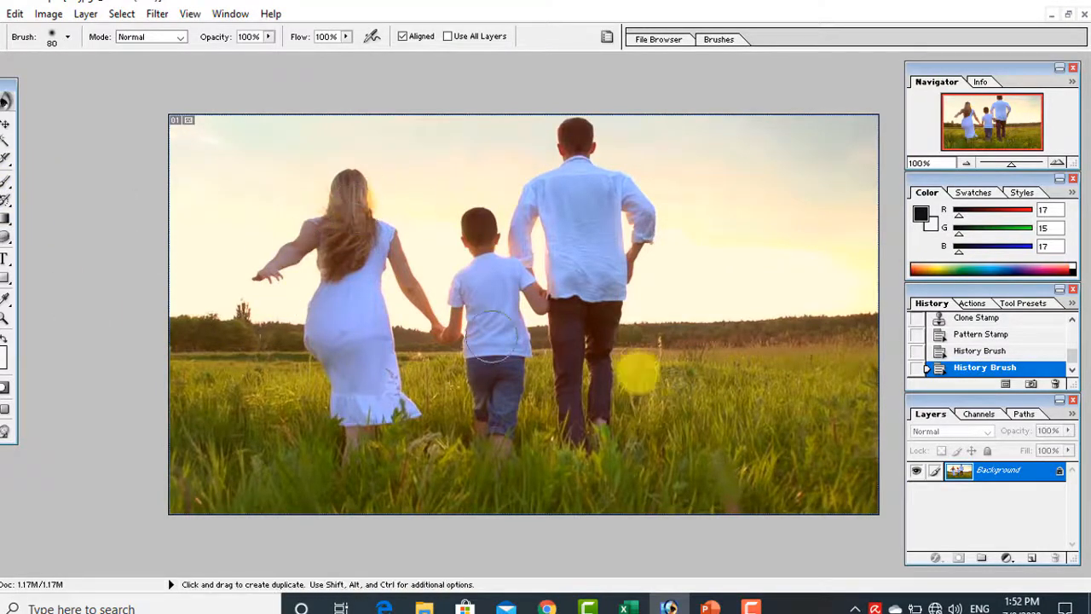
Bring the 1.jpg photo to the front and clone the family over its background path with the 80 px Clone Stamp.
left_click(1070, 17)
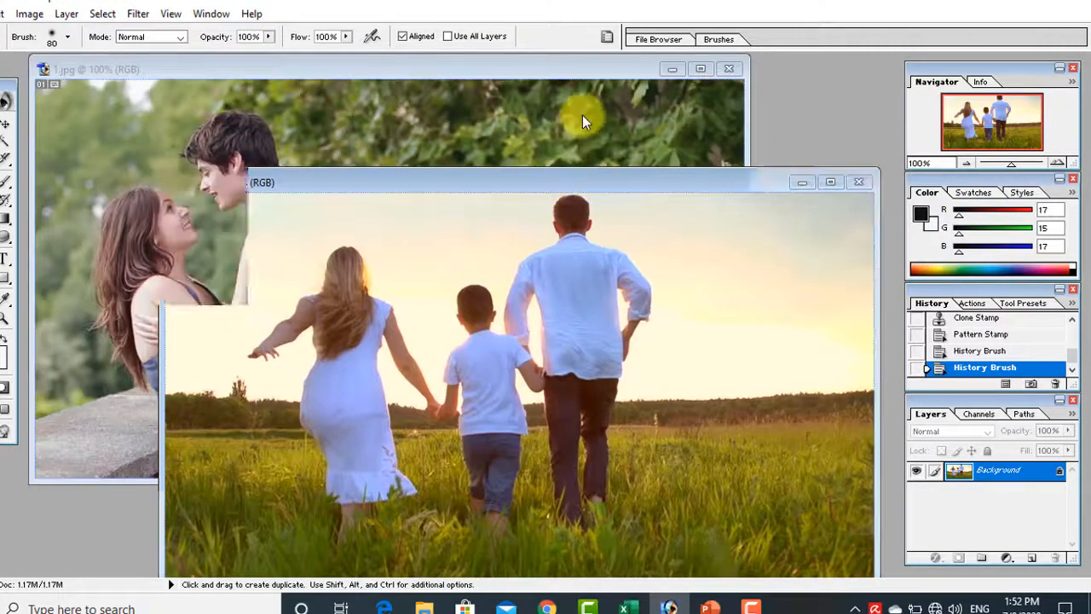
left_click(583, 115)
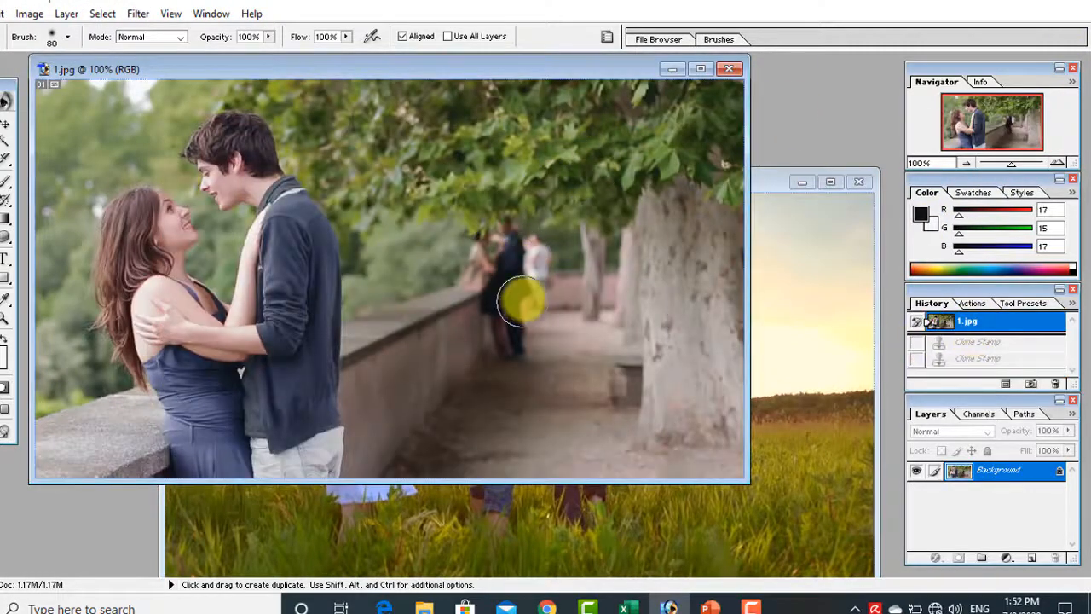
mouse_move(511, 249)
left_mouse_down()
mouse_move(522, 339)
mouse_move(579, 187)
mouse_move(493, 256)
mouse_move(497, 354)
mouse_move(636, 313)
mouse_move(646, 241)
mouse_move(627, 192)
mouse_move(514, 186)
mouse_move(497, 322)
mouse_move(592, 319)
mouse_move(672, 271)
mouse_move(519, 229)
mouse_move(472, 239)
mouse_move(493, 361)
mouse_move(480, 399)
mouse_move(536, 417)
mouse_move(461, 371)
mouse_move(513, 341)
mouse_move(667, 360)
mouse_move(670, 192)
left_mouse_up()
mouse_move(738, 298)
left_mouse_down()
mouse_move(657, 430)
mouse_move(618, 427)
mouse_move(665, 473)
mouse_move(471, 436)
mouse_move(434, 304)
mouse_move(450, 200)
mouse_move(474, 175)
mouse_move(417, 319)
mouse_move(541, 429)
left_mouse_up()
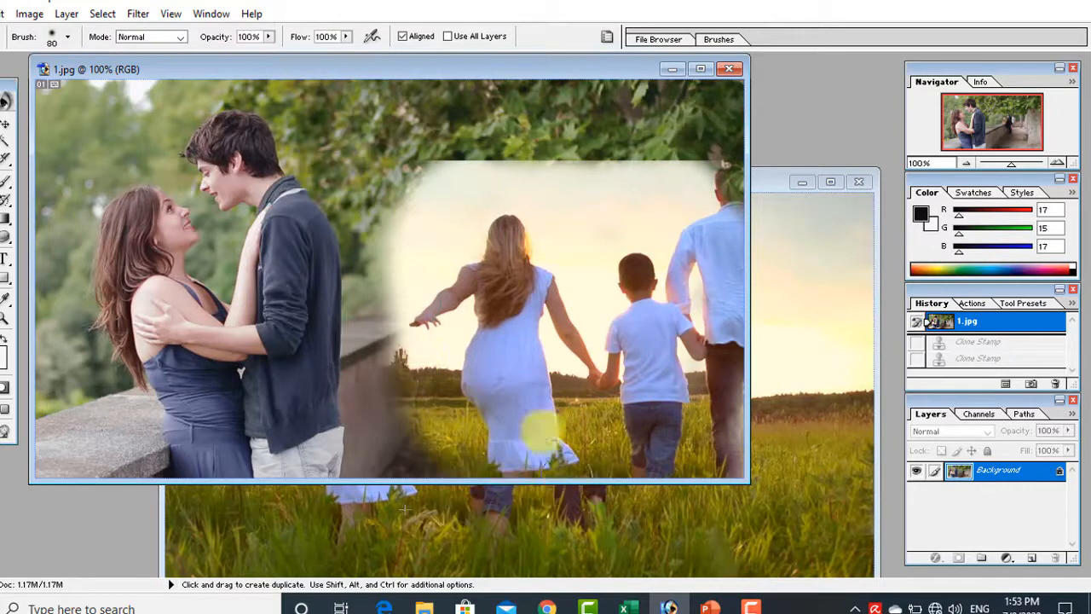
left_click_drag(544, 187, 690, 192)
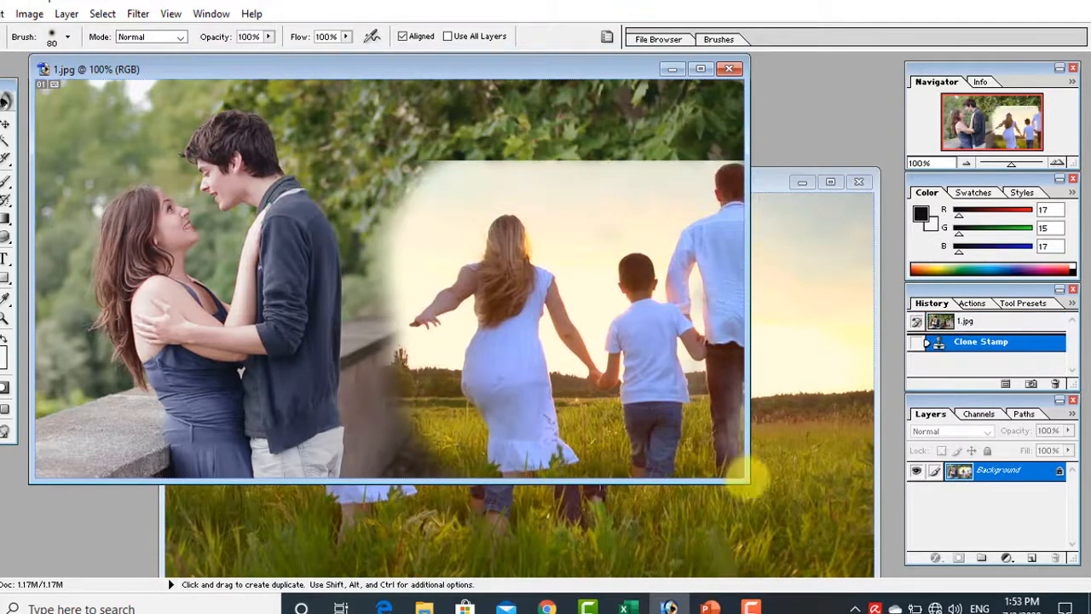
left_click(756, 489)
left_click(597, 144)
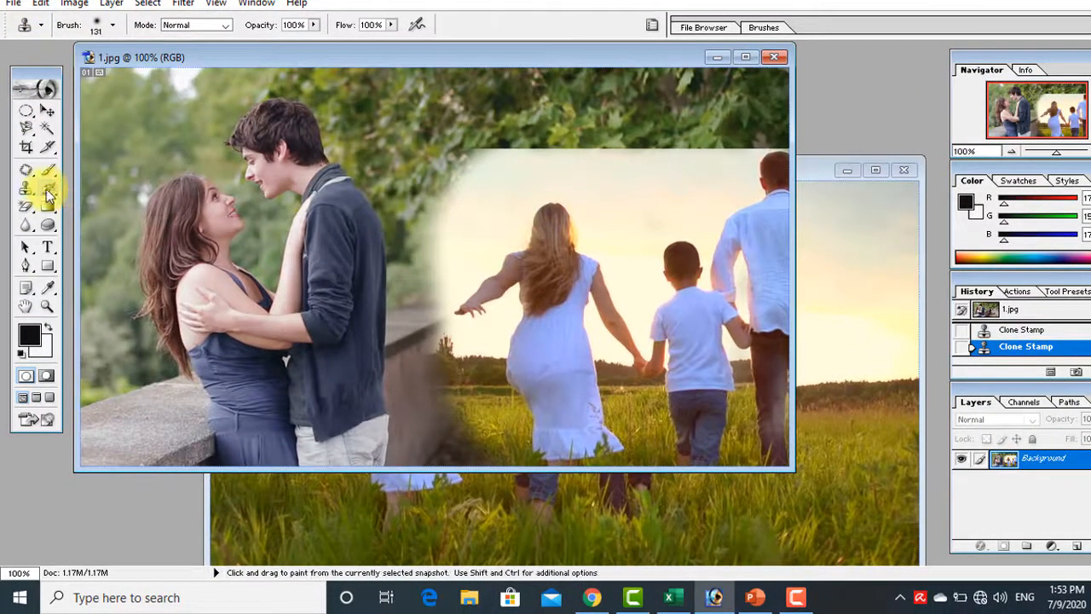
Paint over the cloned family with the 131 px History Brush to restore the path and trees, and return to the 1.jpg snapshot.
mouse_move(48, 194)
left_mouse_down()
mouse_move(80, 191)
mouse_move(106, 205)
left_mouse_up()
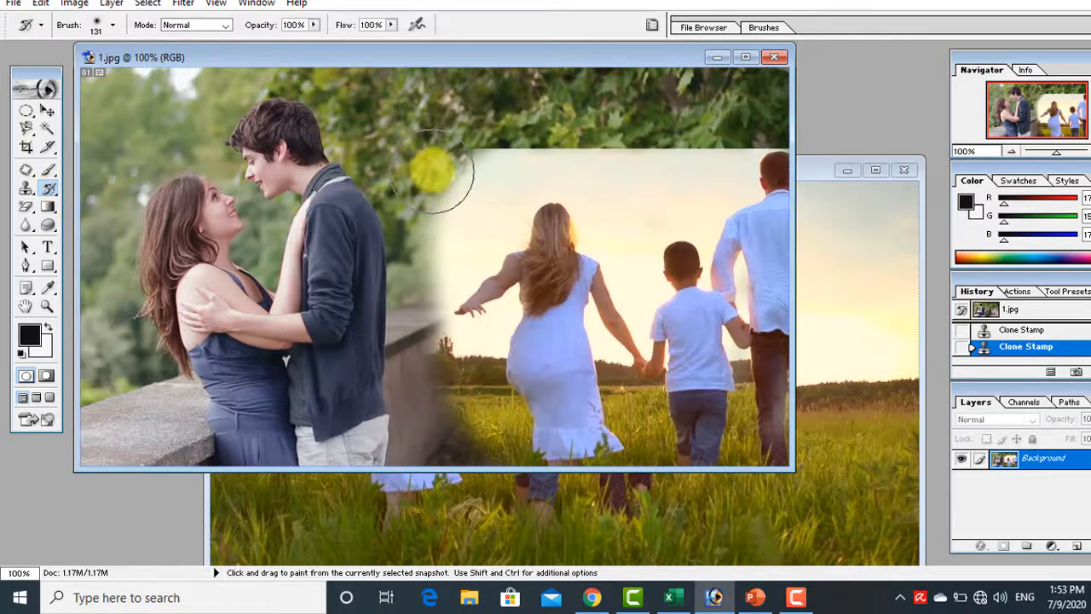
mouse_move(460, 153)
left_mouse_down()
mouse_move(568, 128)
mouse_move(516, 143)
mouse_move(471, 179)
mouse_move(423, 250)
mouse_move(468, 179)
mouse_move(532, 133)
mouse_move(664, 166)
mouse_move(737, 116)
mouse_move(728, 138)
mouse_move(738, 121)
mouse_move(712, 129)
mouse_move(641, 203)
mouse_move(634, 185)
mouse_move(632, 213)
mouse_move(623, 177)
mouse_move(558, 147)
mouse_move(510, 172)
mouse_move(428, 245)
mouse_move(407, 324)
mouse_move(433, 356)
mouse_move(448, 411)
mouse_move(455, 389)
mouse_move(425, 440)
mouse_move(461, 441)
mouse_move(505, 491)
mouse_move(572, 493)
mouse_move(681, 458)
mouse_move(735, 463)
mouse_move(769, 437)
mouse_move(785, 377)
mouse_move(740, 414)
mouse_move(644, 443)
mouse_move(506, 428)
mouse_move(733, 421)
mouse_move(424, 255)
left_mouse_up()
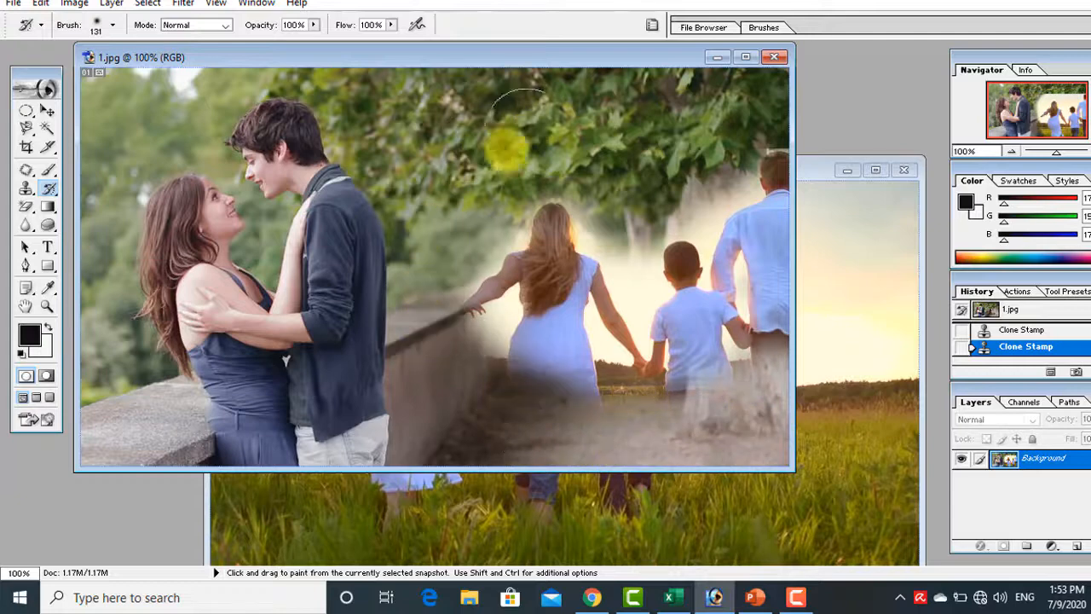
mouse_move(607, 175)
left_mouse_down()
mouse_move(634, 249)
mouse_move(707, 157)
mouse_move(706, 207)
mouse_move(657, 156)
mouse_move(619, 196)
mouse_move(613, 405)
mouse_move(631, 287)
mouse_move(610, 172)
mouse_move(526, 400)
mouse_move(578, 204)
mouse_move(478, 307)
mouse_move(609, 185)
mouse_move(473, 299)
mouse_move(660, 195)
mouse_move(668, 337)
mouse_move(734, 234)
mouse_move(761, 294)
mouse_move(756, 152)
mouse_move(803, 278)
left_mouse_up()
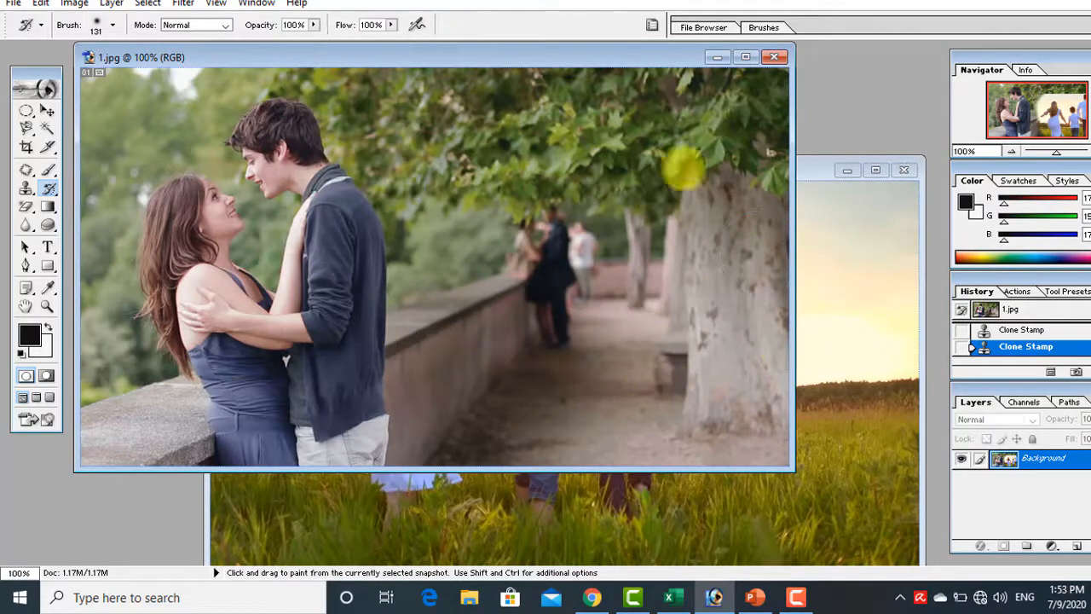
left_click_drag(682, 168, 682, 168)
left_click(1043, 314)
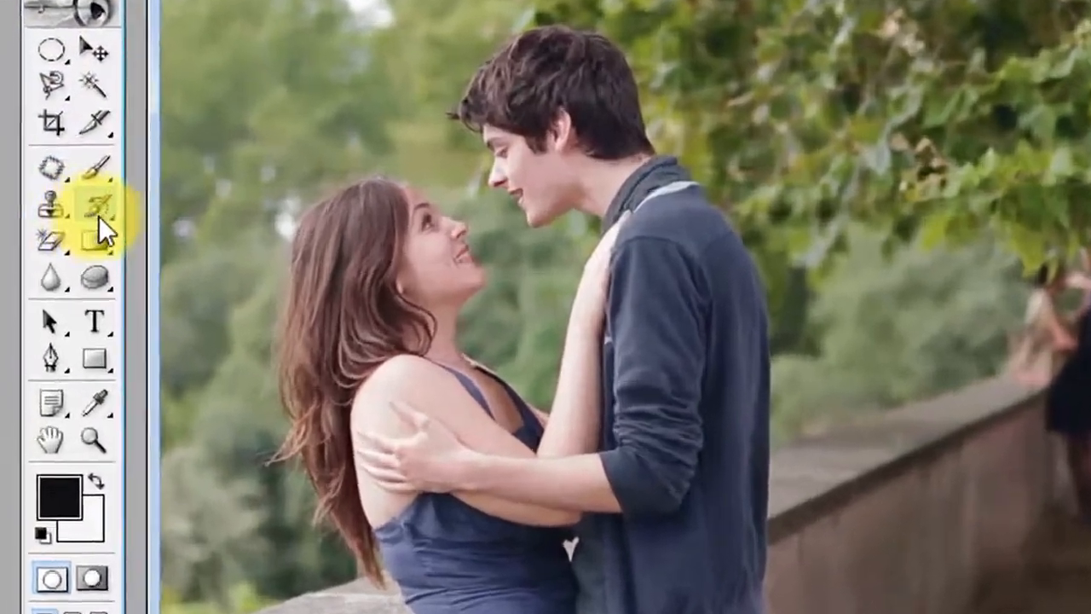
Paint over the couple and background path with the Art History Brush in Tight Short style, and revert to the 1.jpg snapshot.
left_click(49, 190)
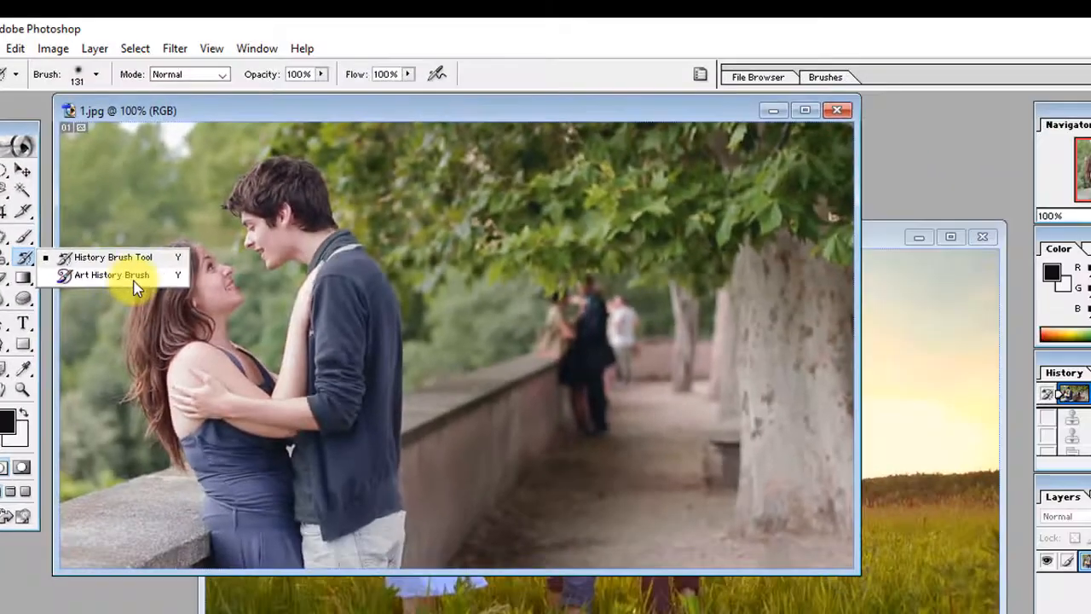
left_click(394, 272)
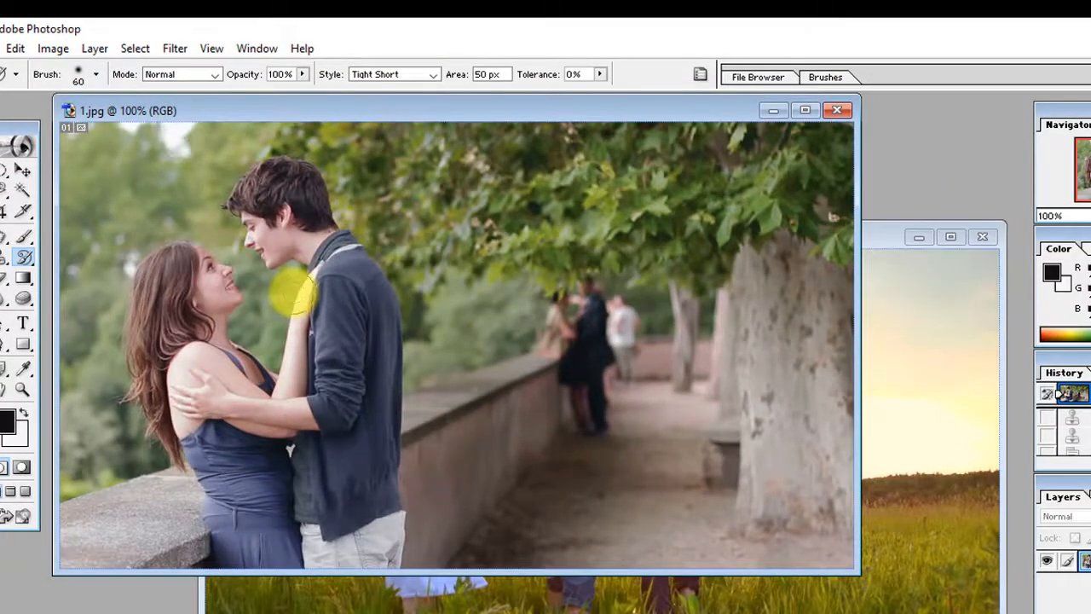
mouse_move(292, 292)
left_mouse_down()
mouse_move(324, 254)
mouse_move(315, 236)
mouse_move(330, 421)
mouse_move(396, 362)
mouse_move(340, 430)
mouse_move(270, 289)
mouse_move(254, 370)
mouse_move(190, 325)
mouse_move(209, 415)
mouse_move(260, 381)
mouse_move(394, 414)
mouse_move(426, 348)
mouse_move(418, 390)
mouse_move(358, 426)
mouse_move(362, 362)
mouse_move(388, 500)
mouse_move(280, 486)
mouse_move(288, 550)
mouse_move(275, 354)
mouse_move(290, 236)
mouse_move(271, 182)
mouse_move(252, 207)
mouse_move(371, 265)
mouse_move(534, 312)
mouse_move(566, 300)
mouse_move(586, 325)
mouse_move(597, 450)
mouse_move(612, 469)
mouse_move(595, 418)
mouse_move(629, 417)
mouse_move(575, 557)
left_mouse_up()
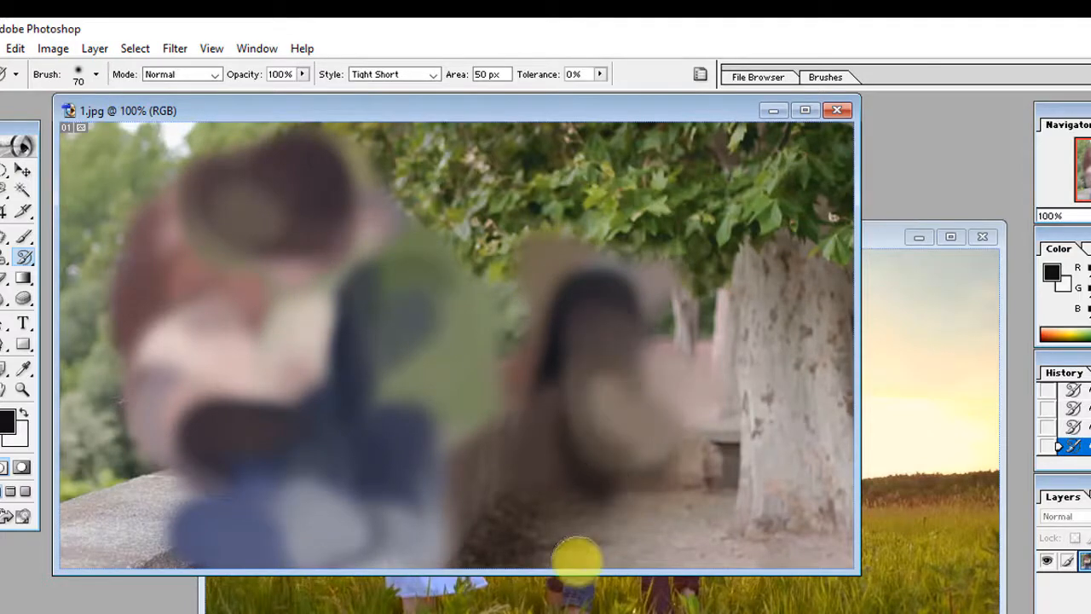
key("ctrl+z")
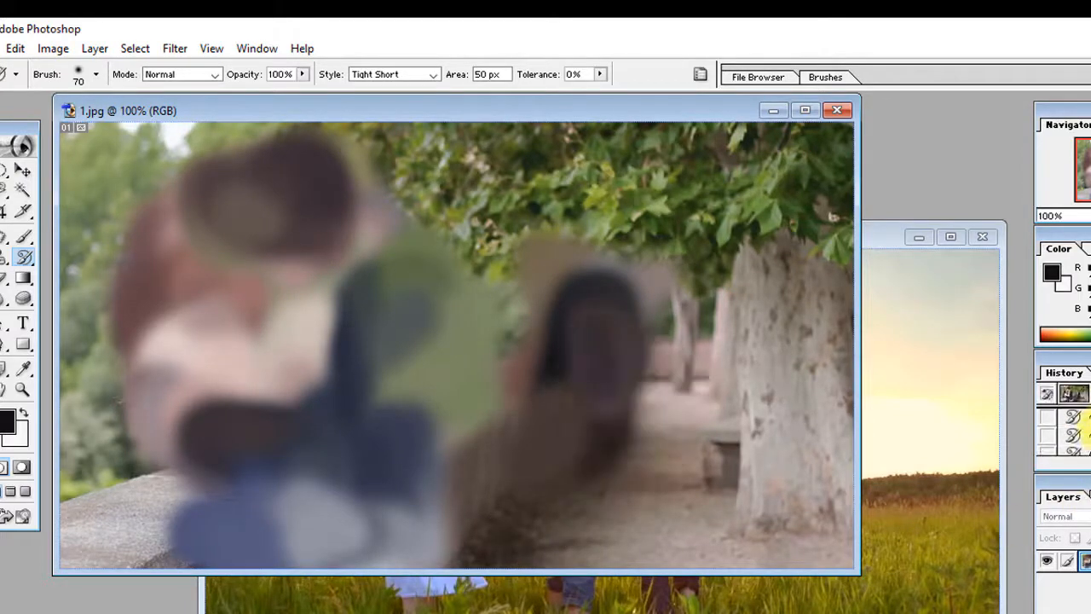
left_click(1074, 393)
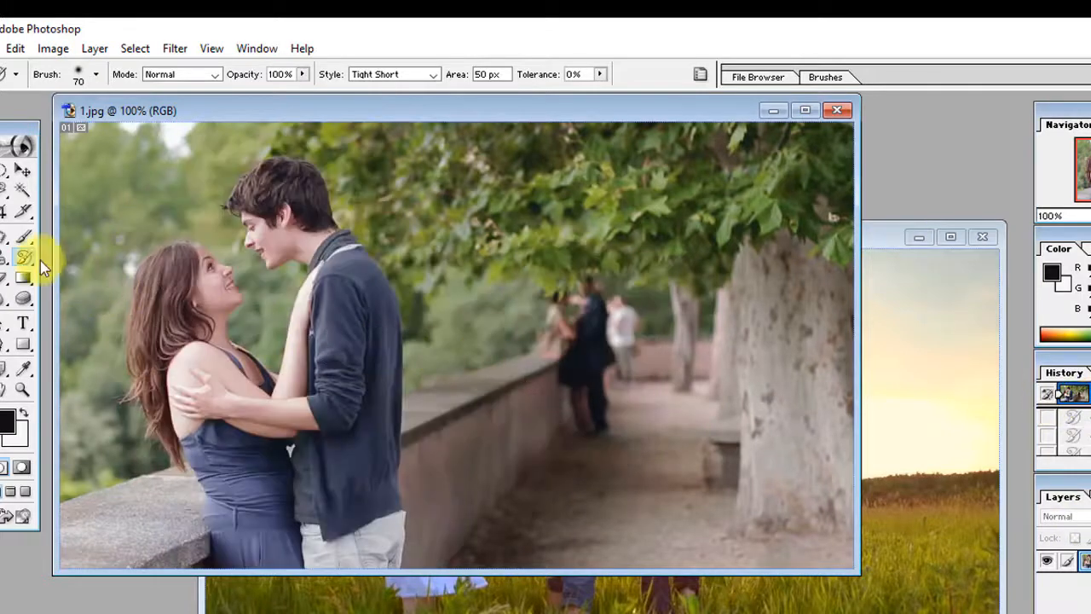
Smear the woman's head with the 70 px Art History Brush in Tight Short style.
left_click_drag(25, 258, 87, 262)
left_click(99, 271)
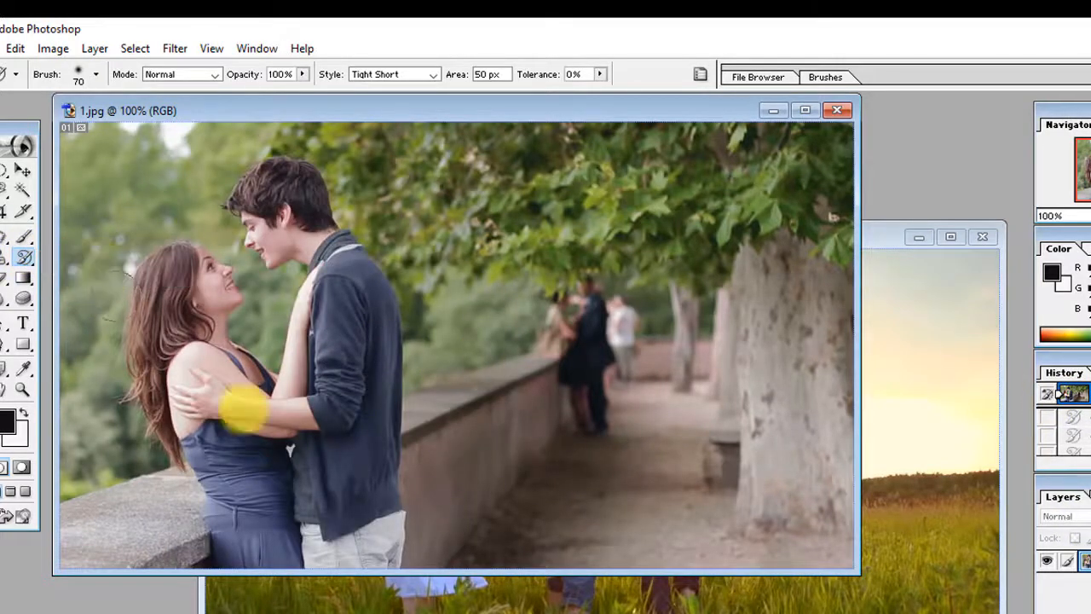
left_click(199, 281)
mouse_move(199, 282)
left_mouse_down()
mouse_move(207, 292)
mouse_move(183, 285)
mouse_move(220, 292)
mouse_move(204, 360)
left_mouse_up()
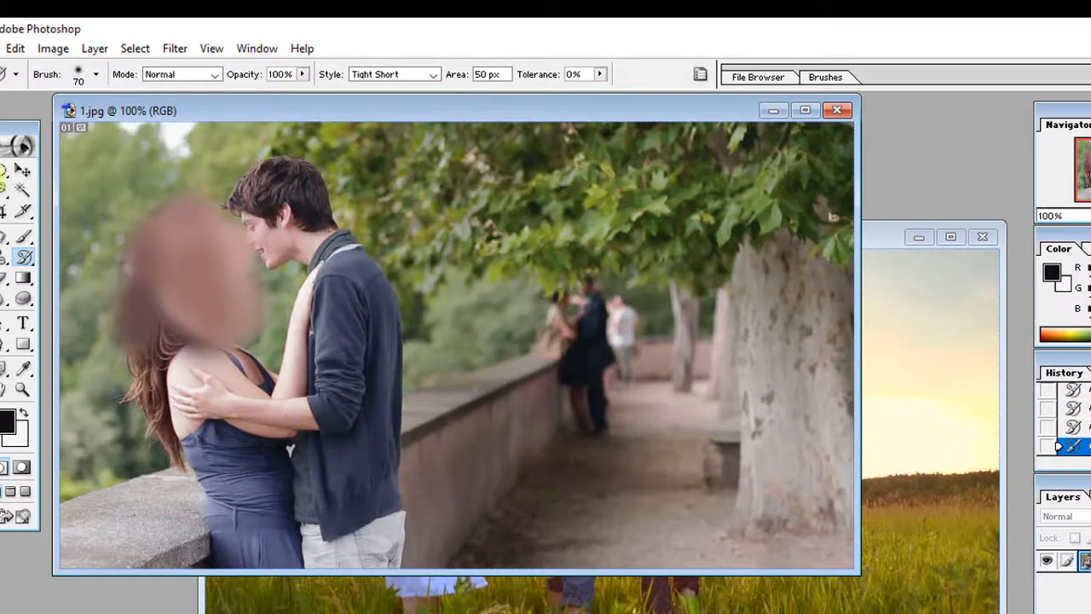
Restore the woman's head with the 131 px History Brush, step back to an Art History Brush state, and return to the 1.jpg snapshot.
mouse_move(25, 263)
left_mouse_down()
mouse_move(83, 271)
mouse_move(96, 259)
left_mouse_up()
mouse_move(146, 305)
left_mouse_down()
mouse_move(196, 325)
mouse_move(253, 244)
left_mouse_up()
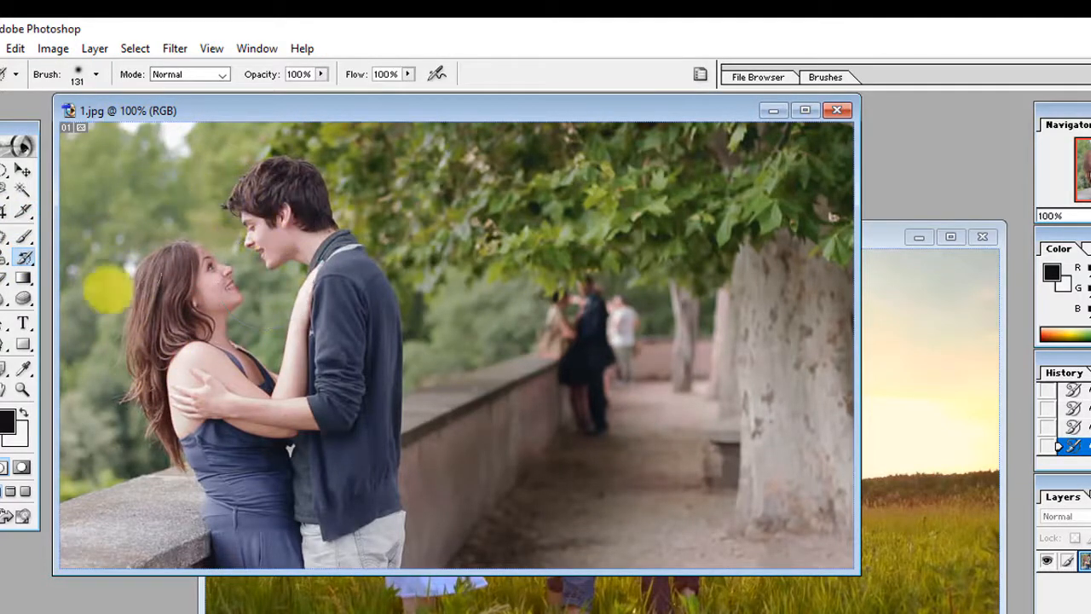
left_click(1072, 392)
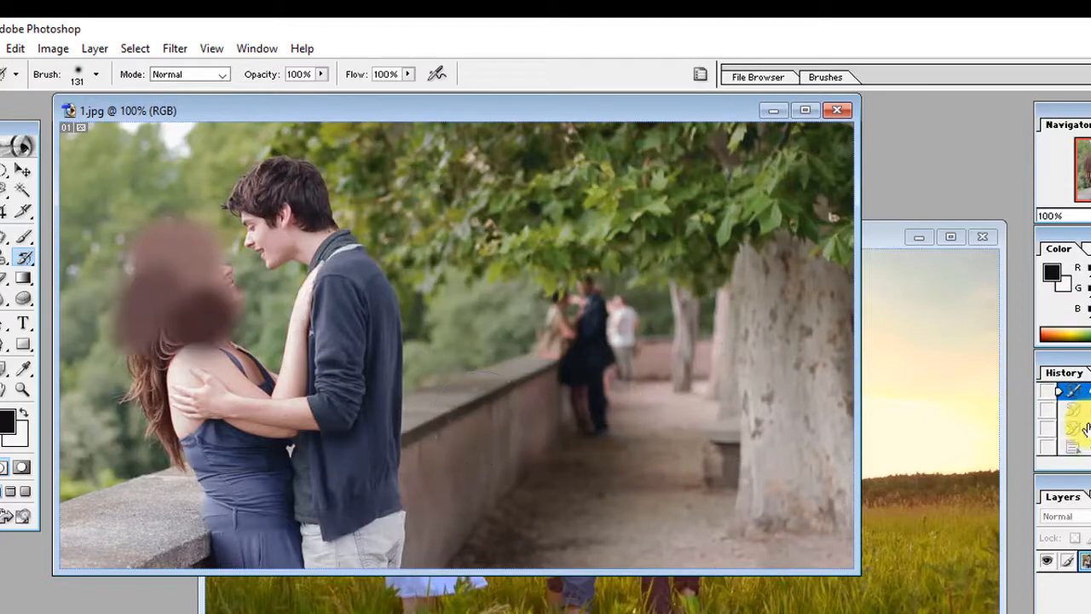
left_click(1072, 393)
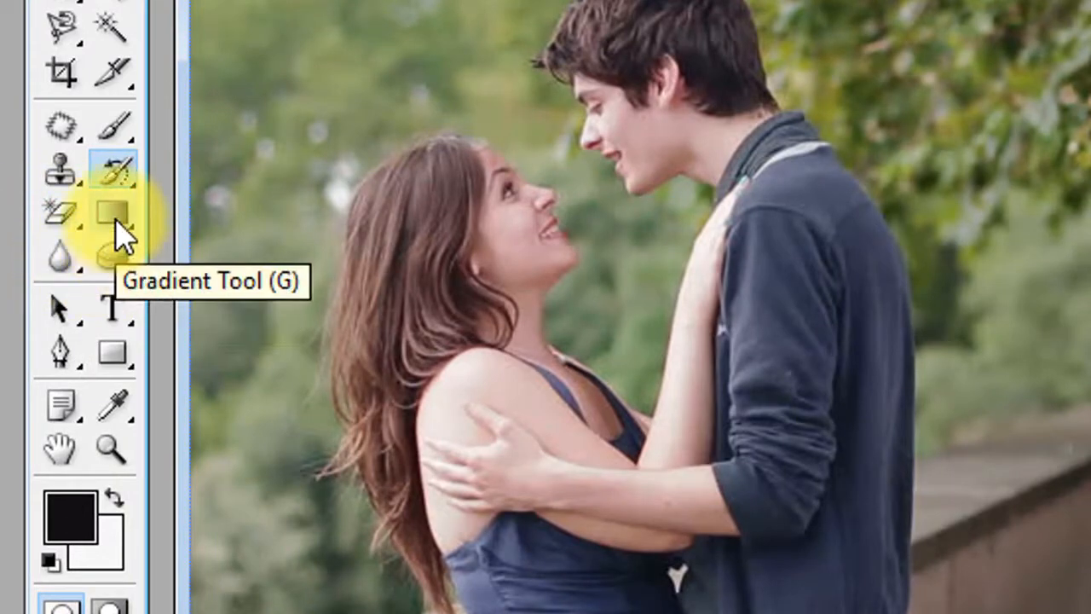
Select the Gradient tool and look at its tool group, which also holds the Paint Bucket.
mouse_move(115, 218)
left_mouse_down()
mouse_move(264, 219)
mouse_move(260, 264)
left_mouse_up()
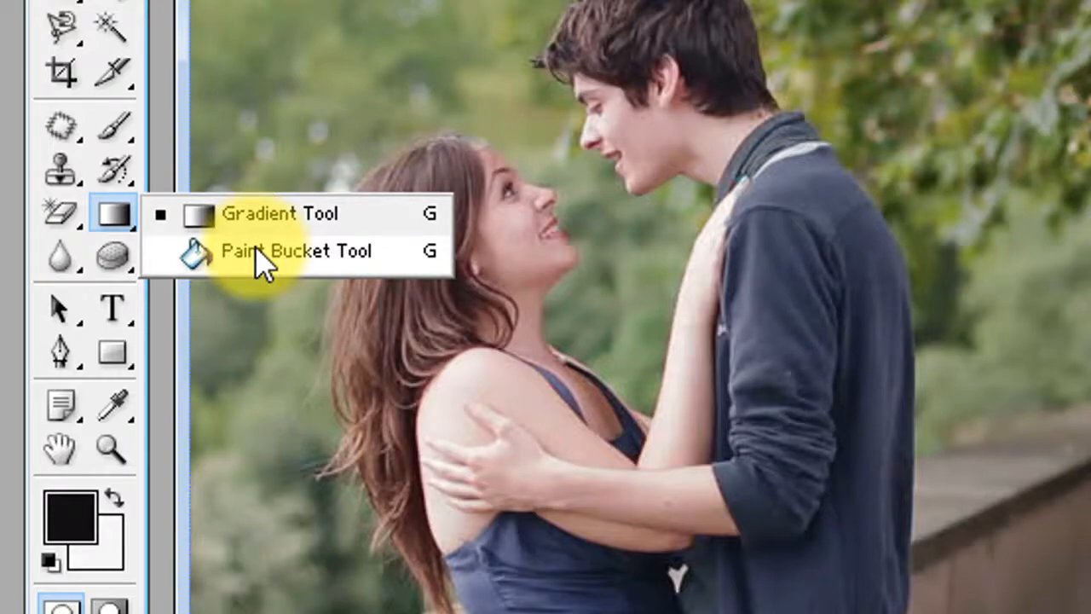
mouse_move(256, 254)
left_mouse_down()
mouse_move(229, 254)
mouse_move(358, 246)
mouse_move(392, 260)
mouse_move(385, 254)
mouse_move(505, 416)
left_mouse_up()
left_click_drag(409, 380, 738, 98)
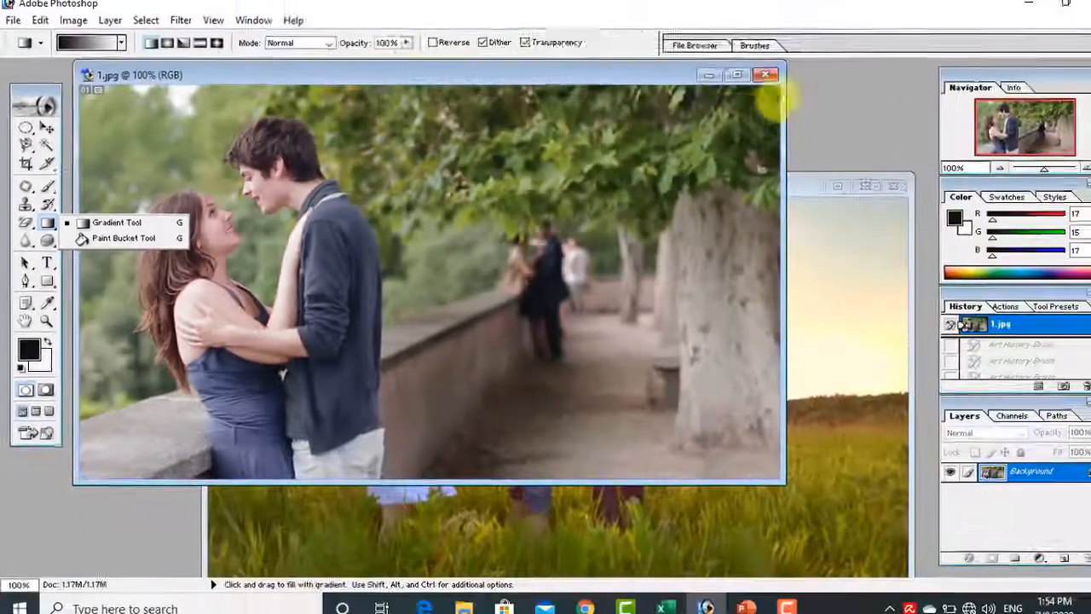
left_click(715, 80)
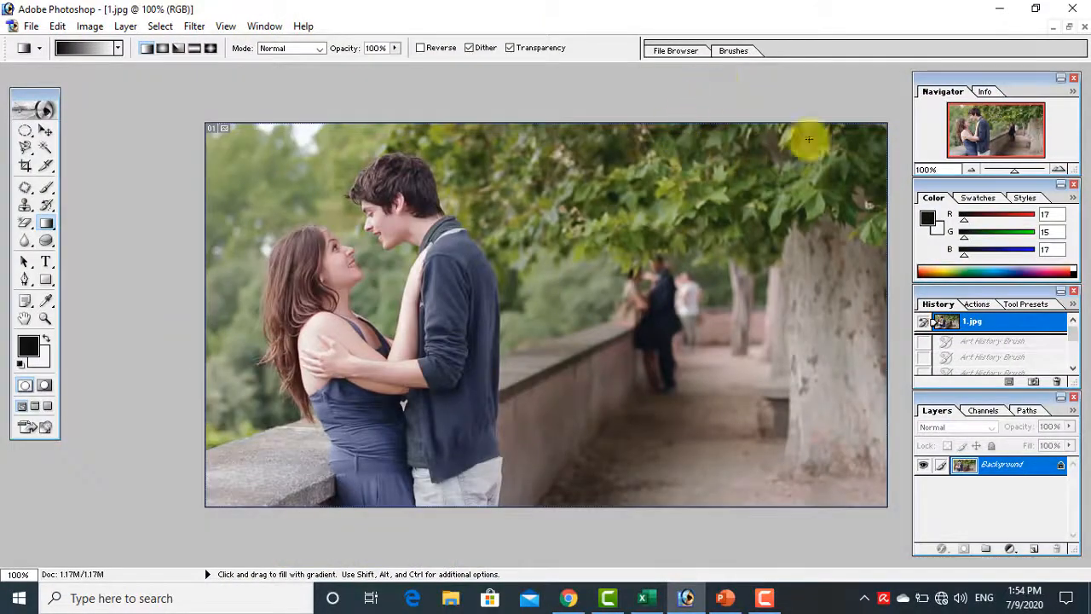
left_click(1070, 27)
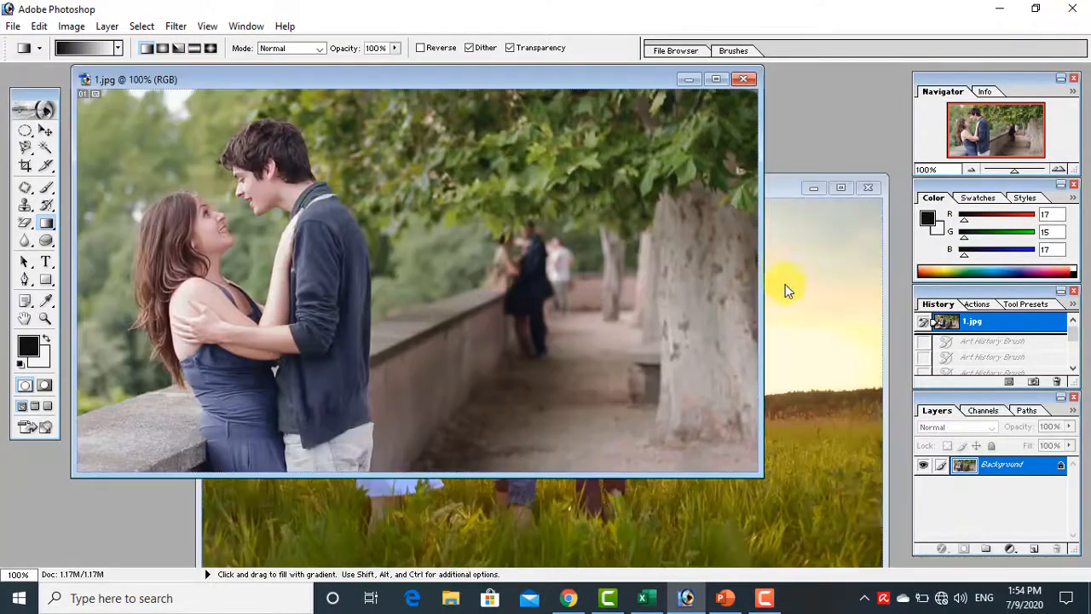
Bring the 10.jpg photo to the front and draw an elliptical selection in the sky beside the man.
left_click(786, 284)
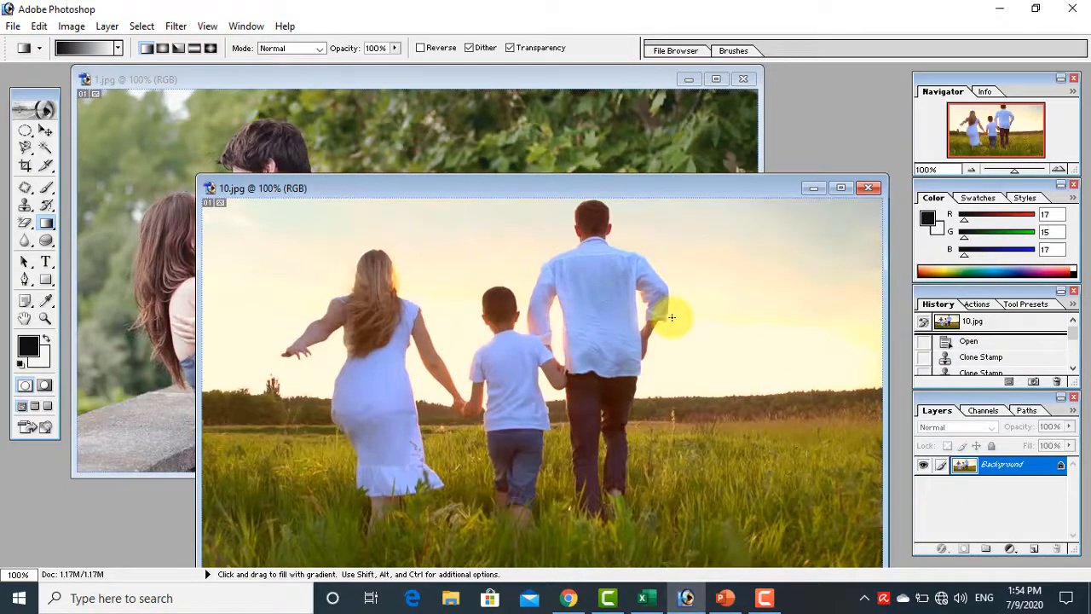
left_click_drag(25, 133, 85, 146)
left_click_drag(776, 331, 860, 396)
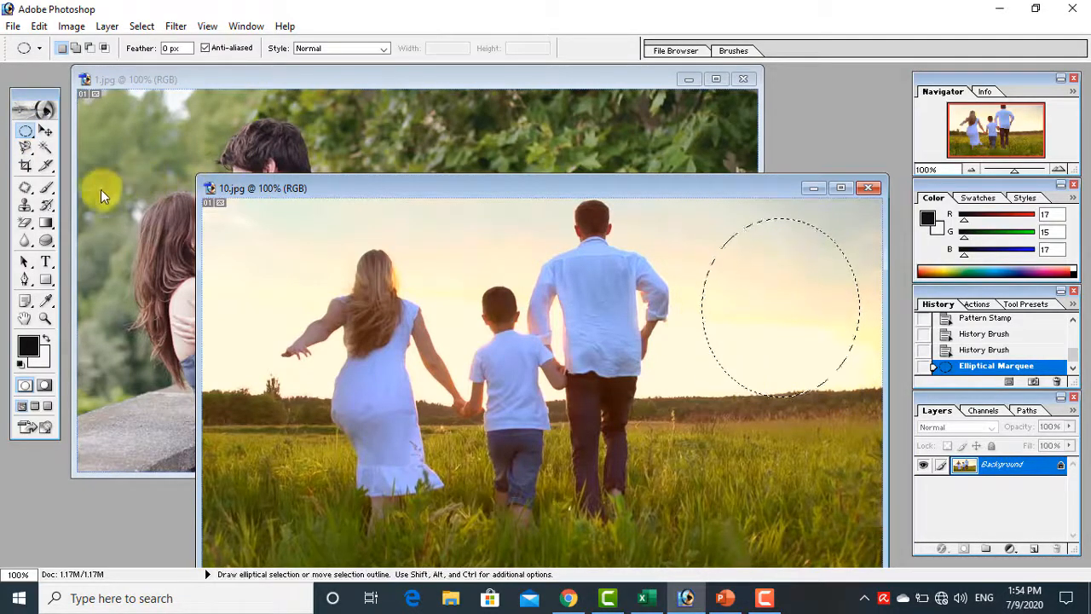
Switch to the Paint Bucket tool and set the foreground colour to red (R 243, G 12, B 40).
mouse_move(46, 220)
left_mouse_down()
mouse_move(83, 229)
mouse_move(89, 241)
left_mouse_up()
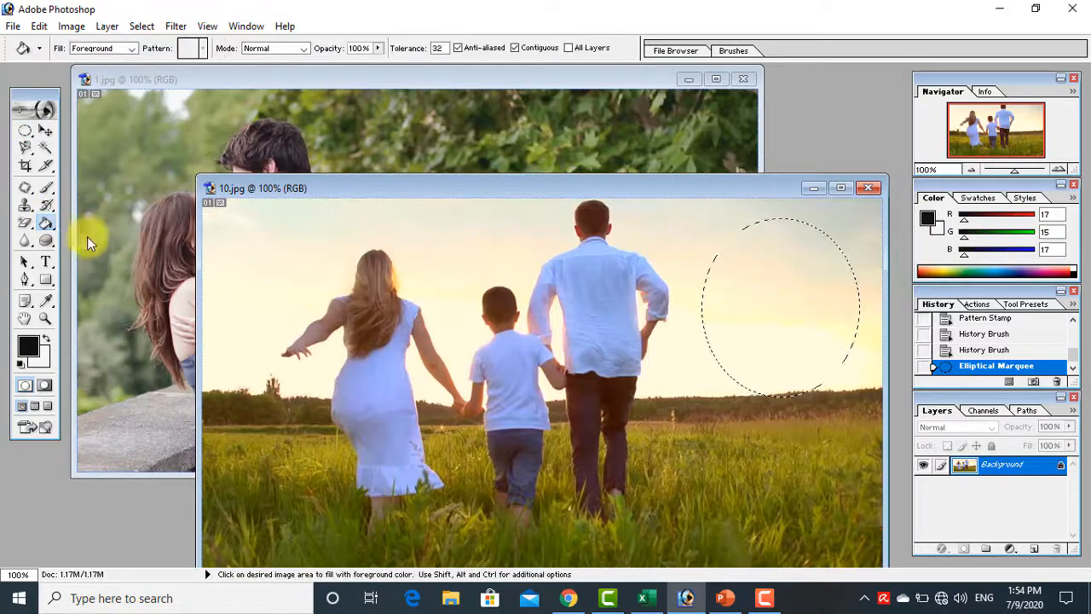
left_click(30, 348)
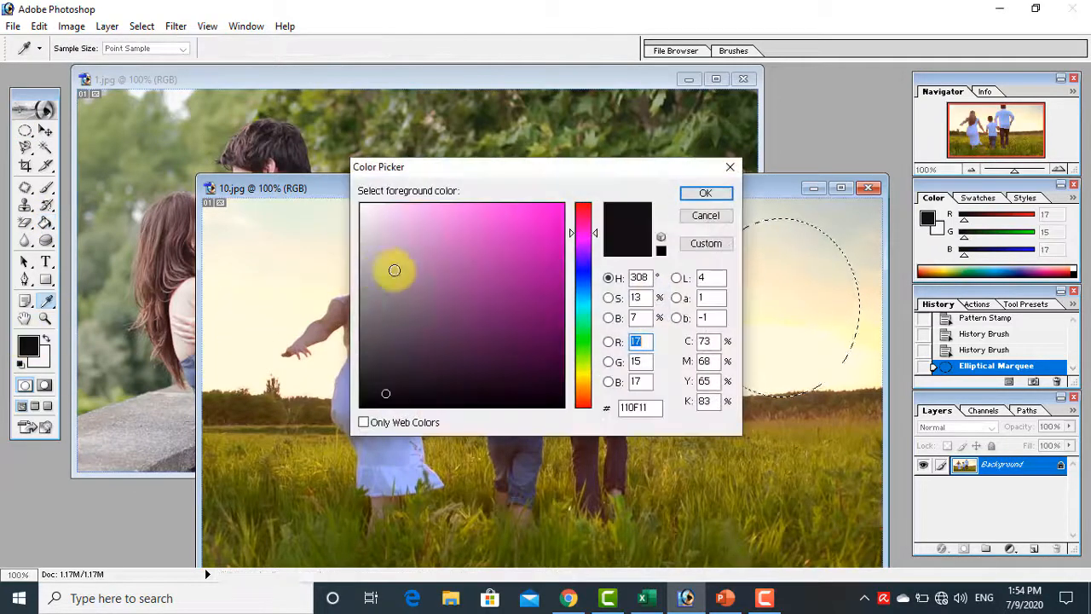
left_click(548, 210)
mouse_move(548, 209)
left_mouse_down()
mouse_move(551, 261)
mouse_move(583, 256)
mouse_move(594, 222)
left_mouse_up()
left_click_drag(548, 250, 564, 207)
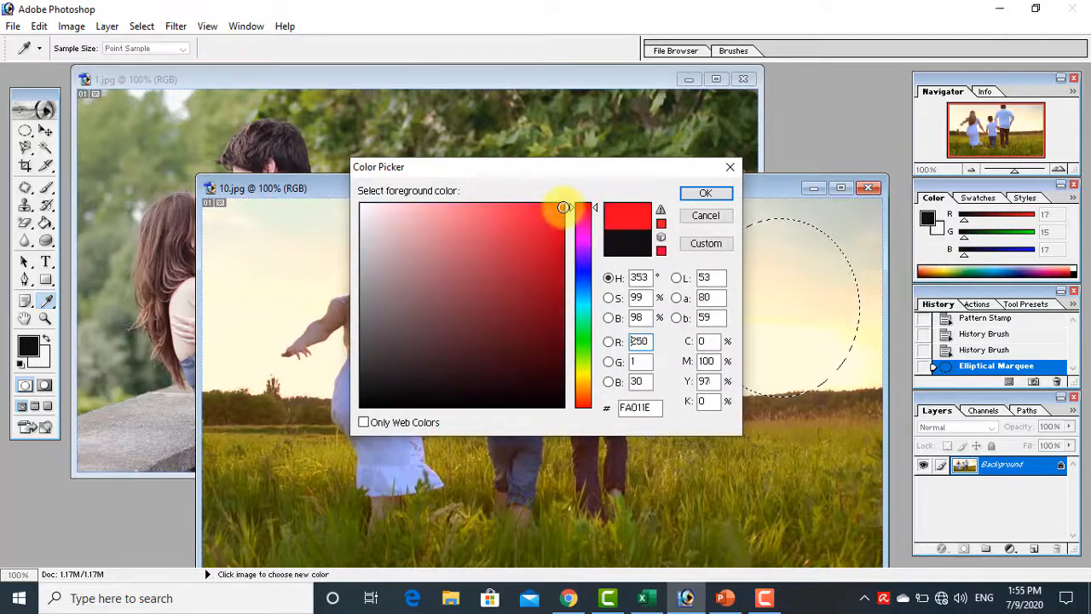
left_click(704, 197)
key("g")
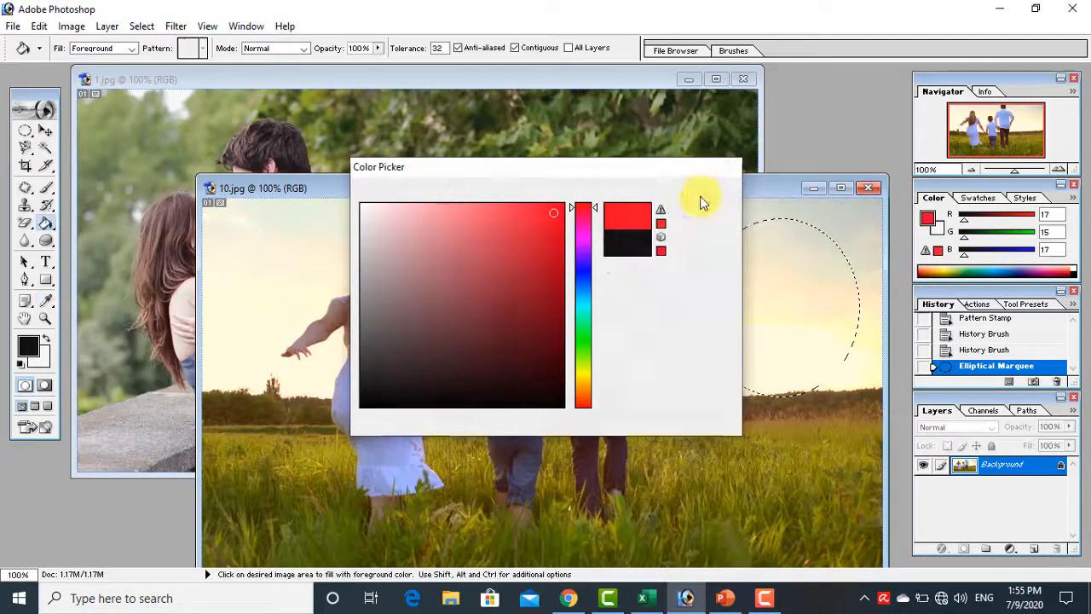
Fill the elliptical selection with red using the Paint Bucket, and revert to the 10.jpg snapshot.
left_click(746, 256)
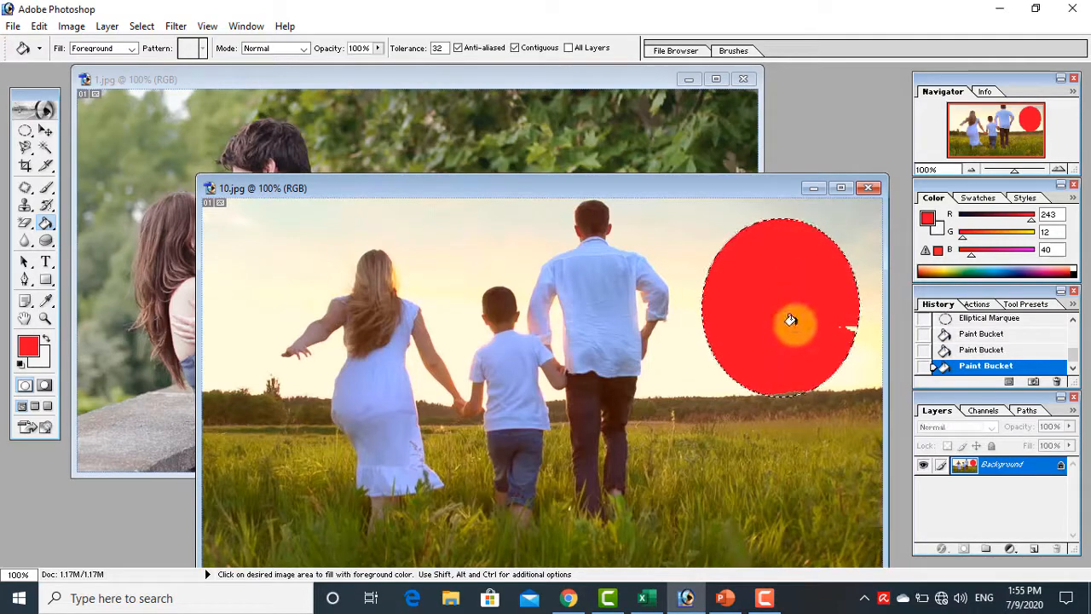
left_click(819, 322)
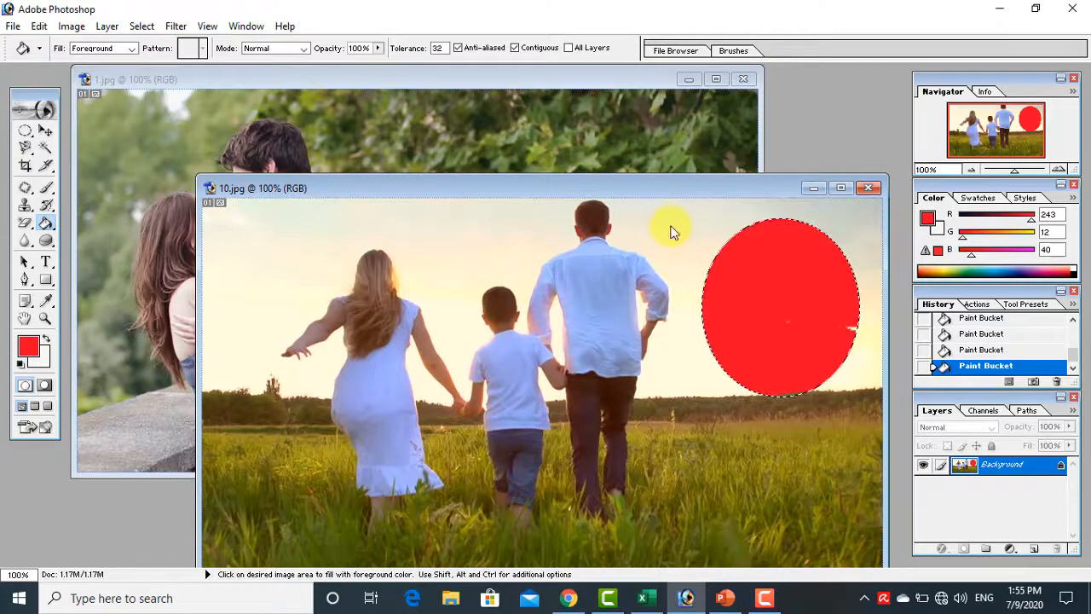
scroll(970, 341, "up", 5)
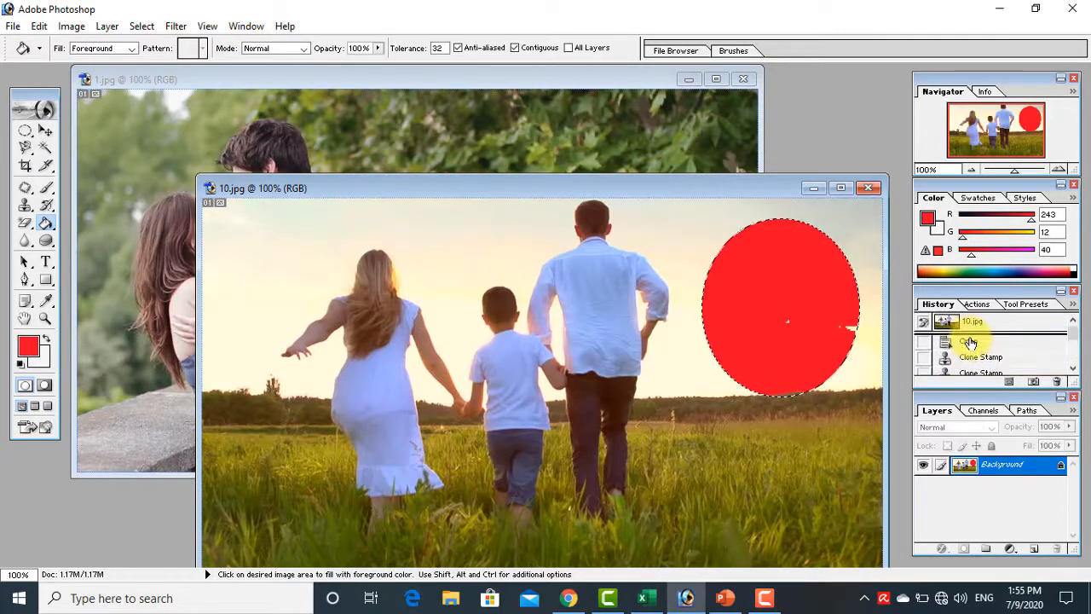
left_click(970, 323)
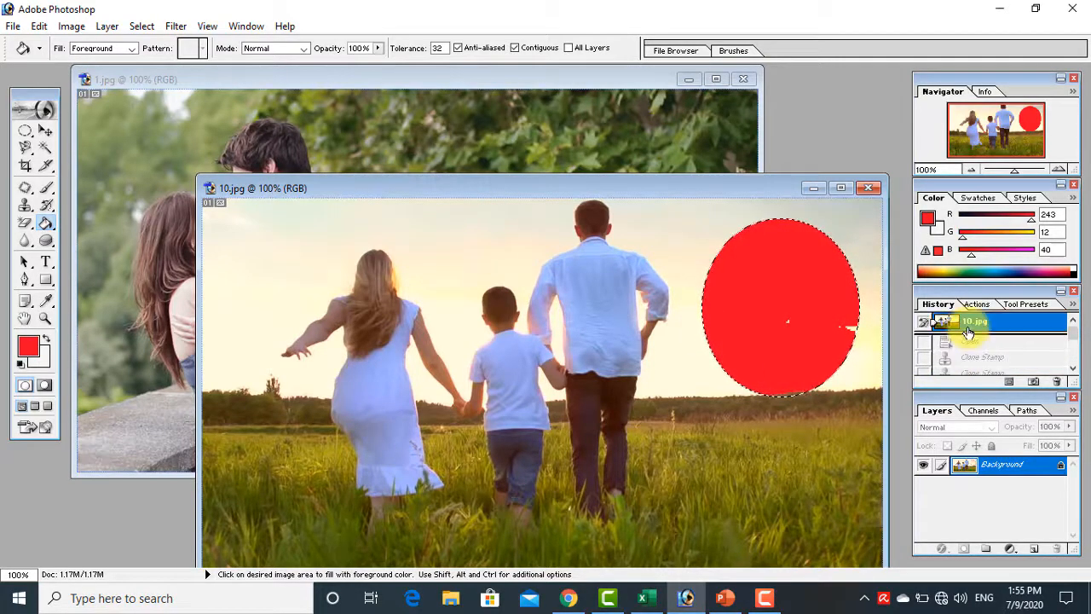
Fill the whole sky with red using the Paint Bucket without a selection, and revert to the 10.jpg snapshot.
left_click(466, 239)
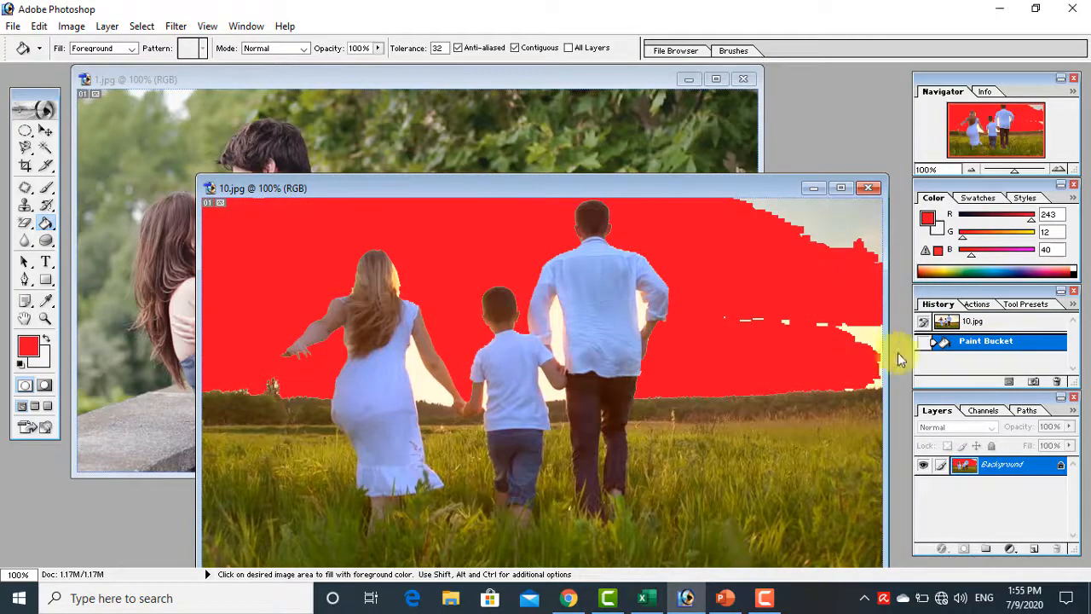
left_click(998, 327)
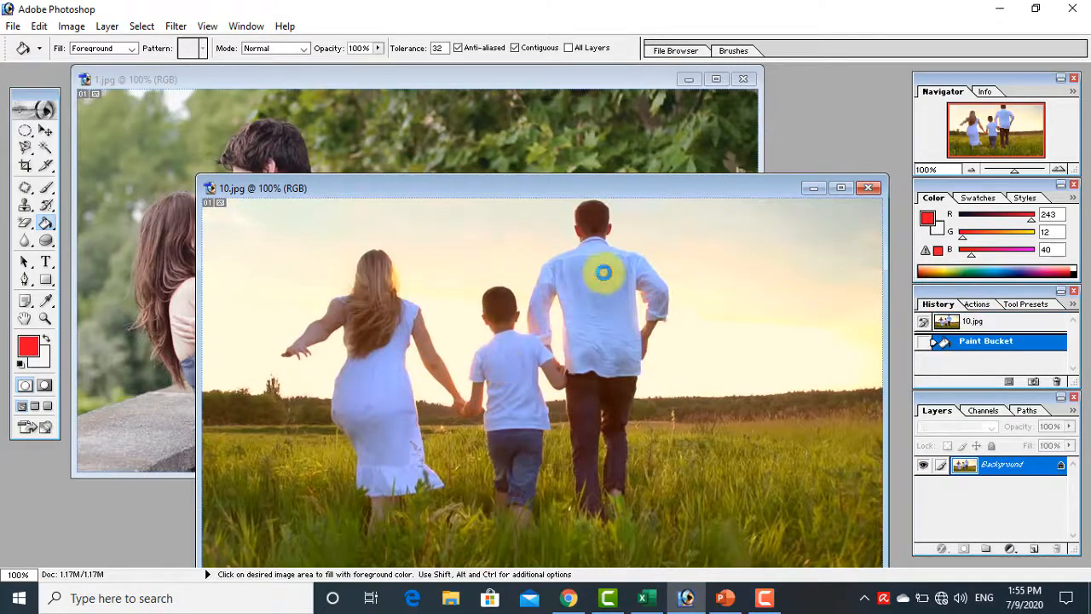
Fill the man's white shirt with red using the Paint Bucket, and revert to the 10.jpg snapshot.
left_click(594, 268)
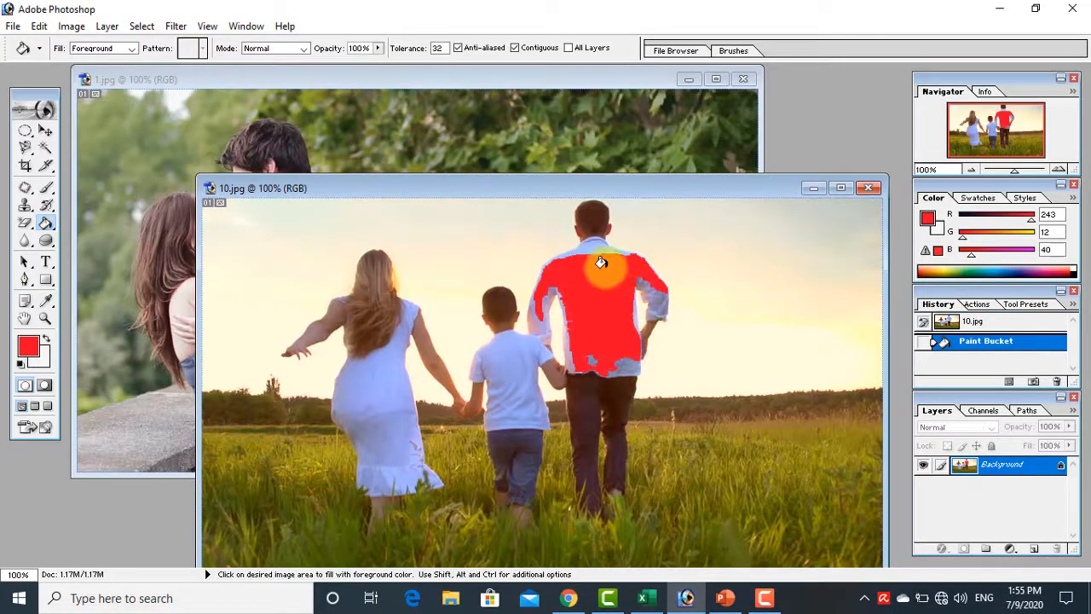
left_click(953, 326)
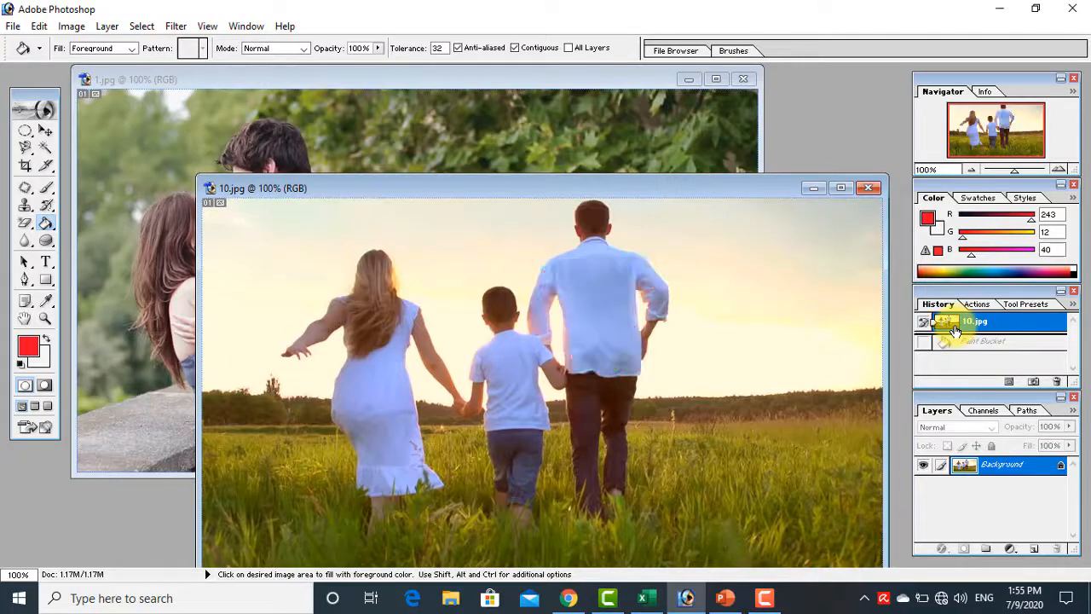
Bring the 1.jpg photo to the front, fill the couple's clothes and arms with red, and revert to the 1.jpg snapshot.
left_click(571, 134)
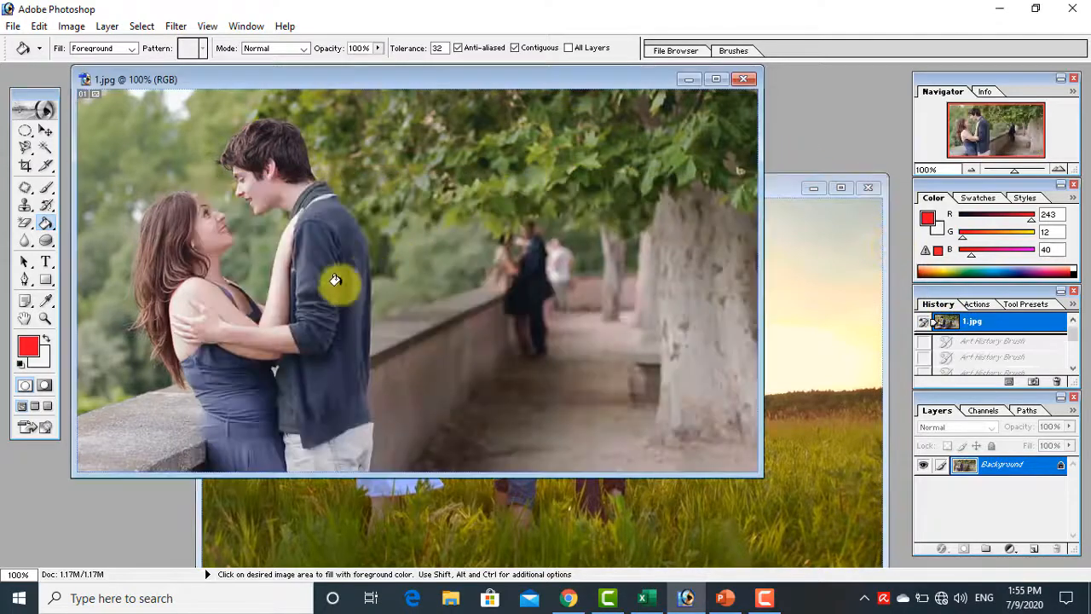
left_click(324, 248)
left_click(227, 410)
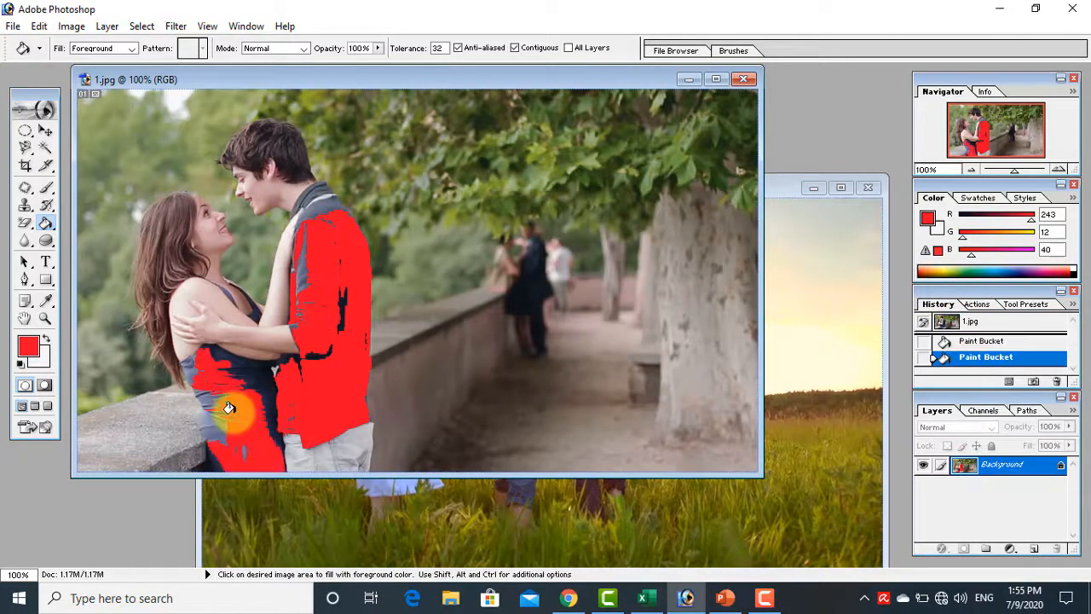
left_click(256, 341)
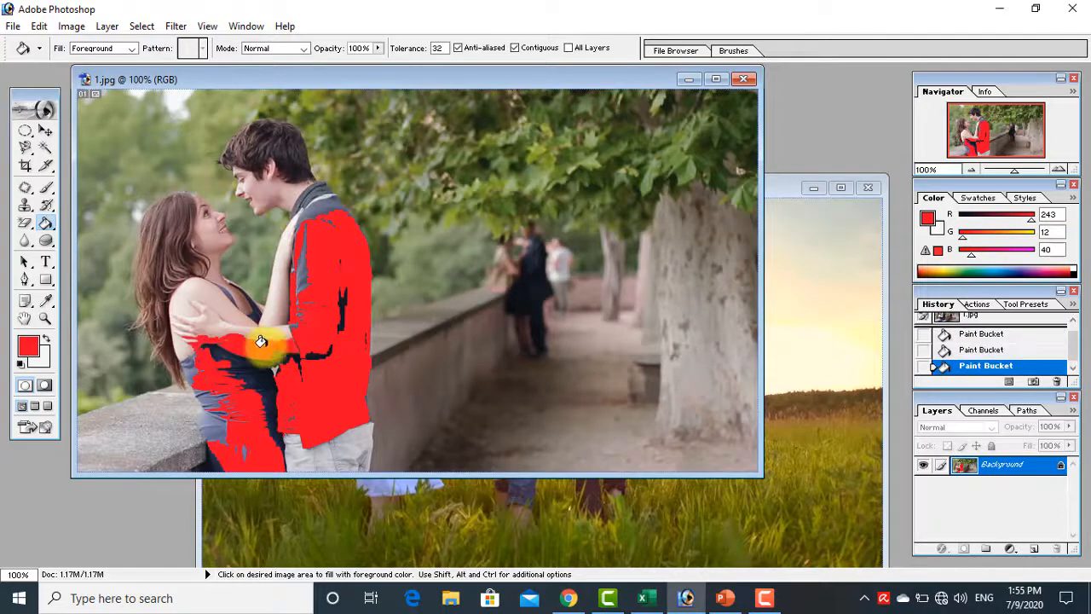
left_click(272, 277)
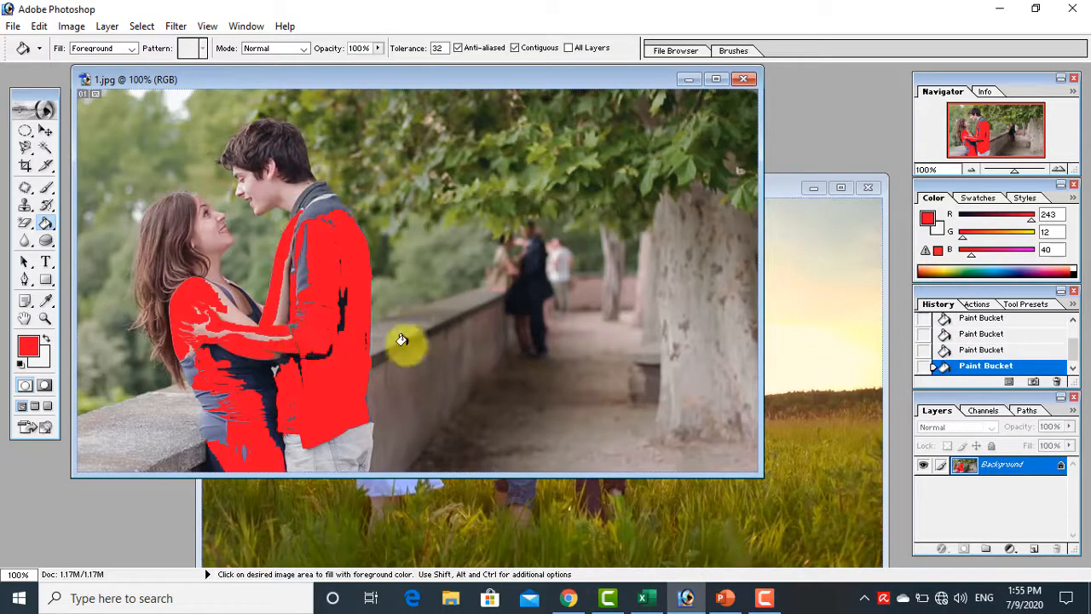
left_click(978, 318)
left_click(969, 323)
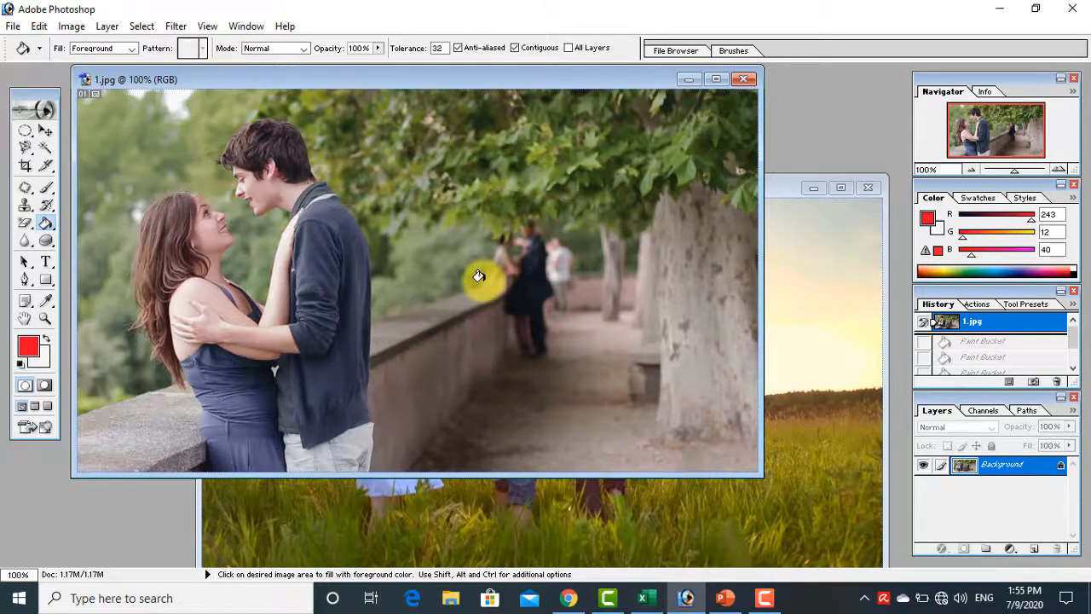
Switch from the Paint Bucket to the Gradient tool.
left_click_drag(48, 229, 96, 242)
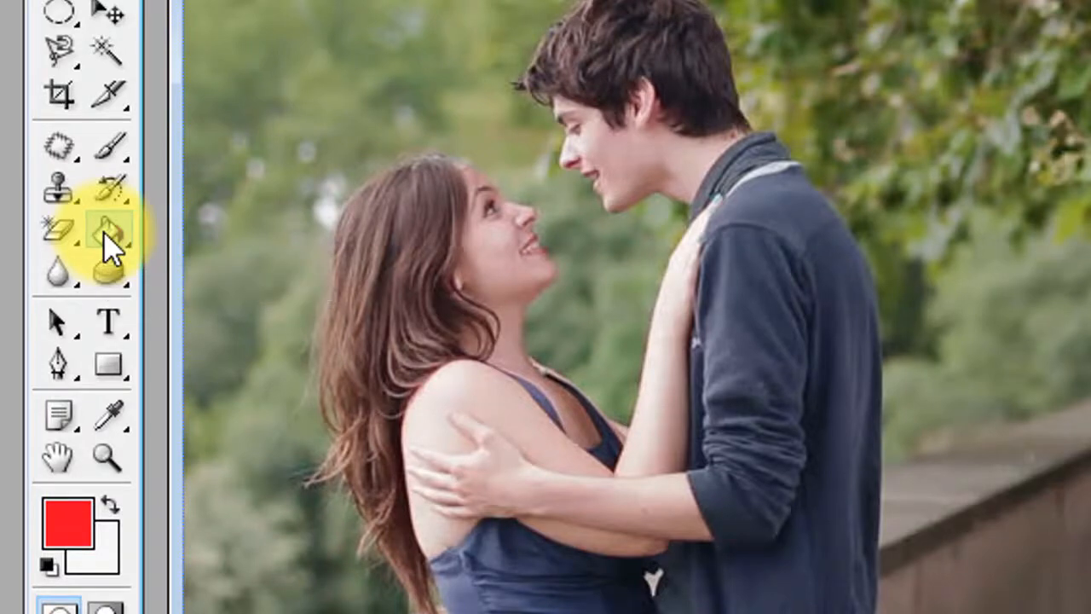
left_click(107, 178)
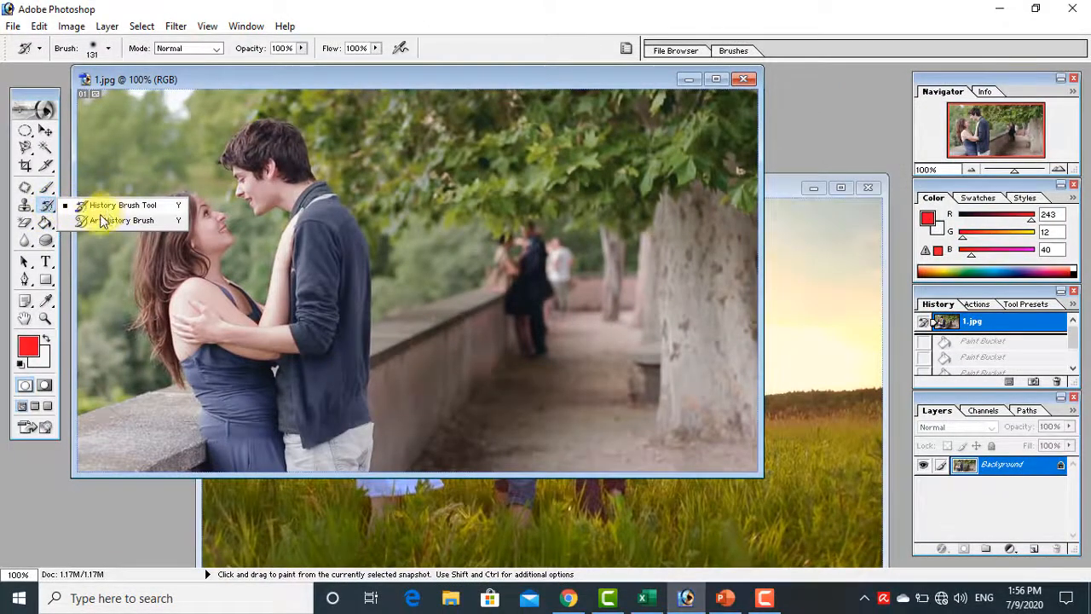
left_click(45, 222)
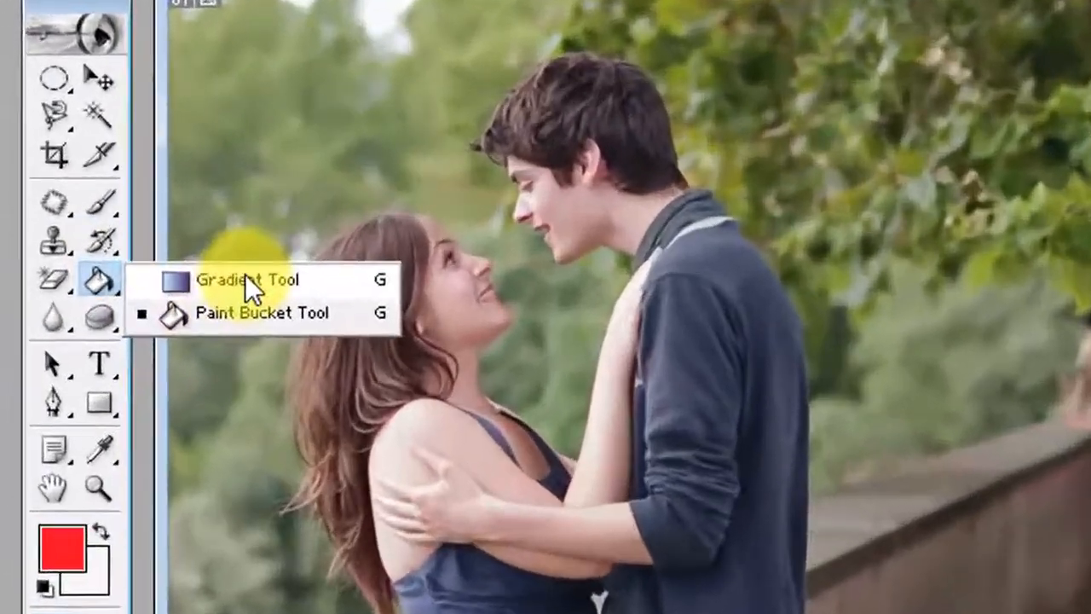
left_click(247, 281)
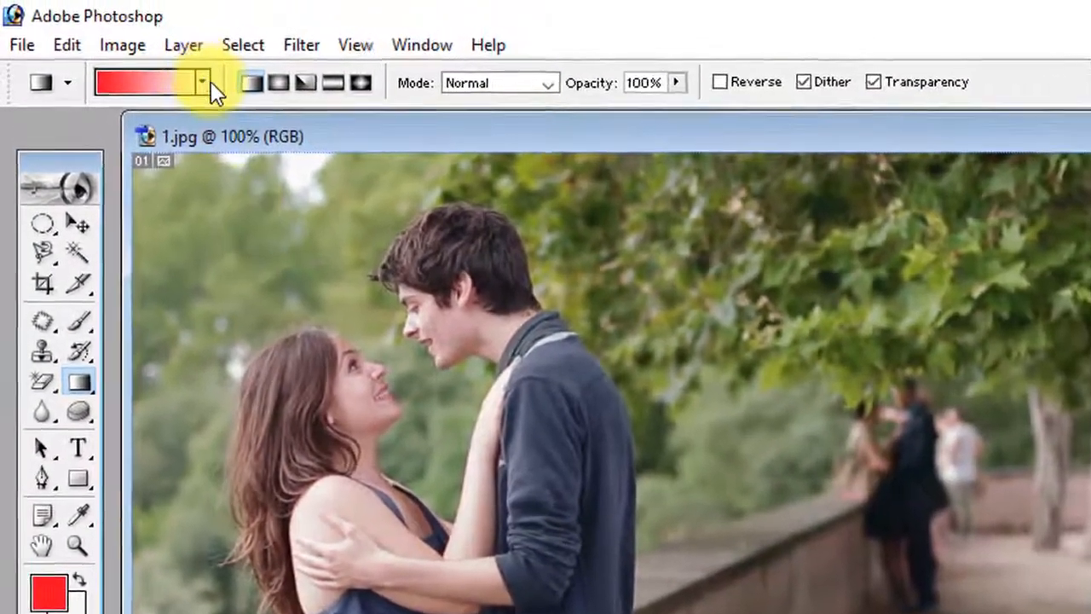
Fill the 1.jpg photo with a diagonal orange-yellow-orange gradient at 100% opacity, and revert to the 1.jpg snapshot.
left_click(208, 80)
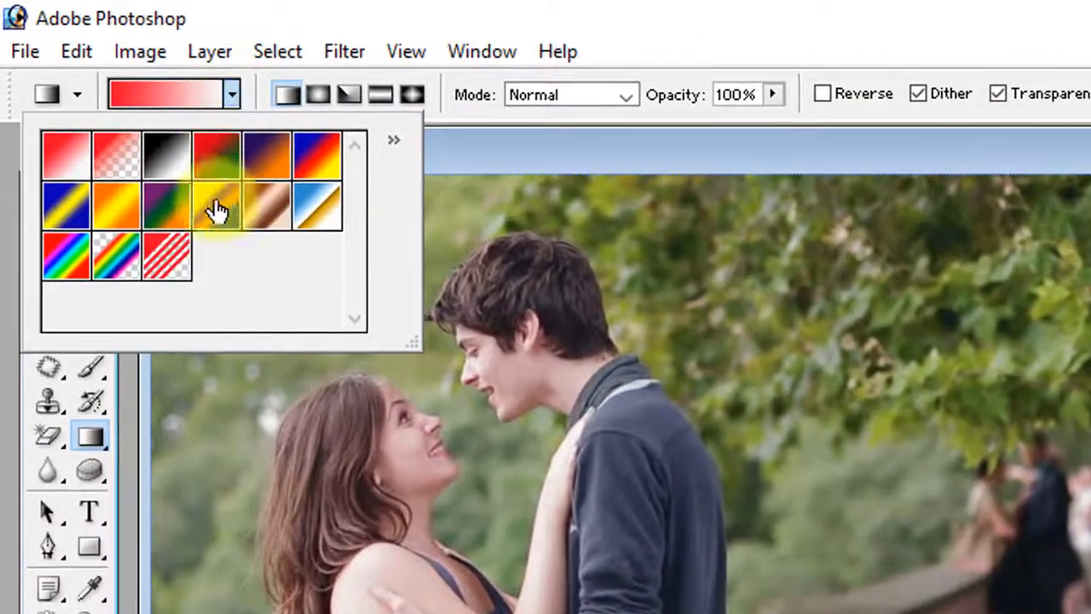
left_click(220, 214)
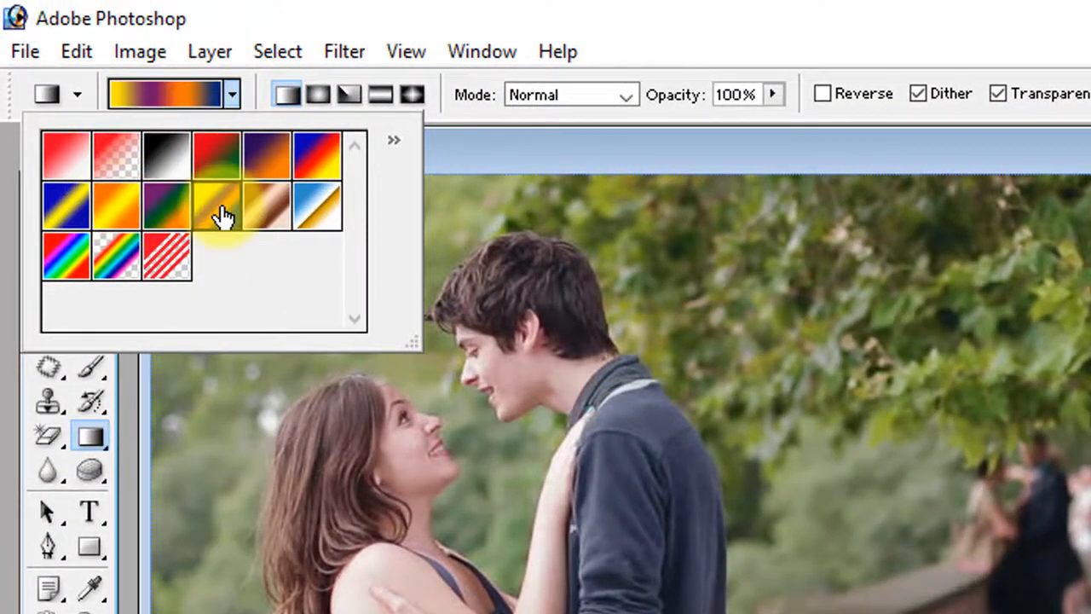
left_click(109, 212)
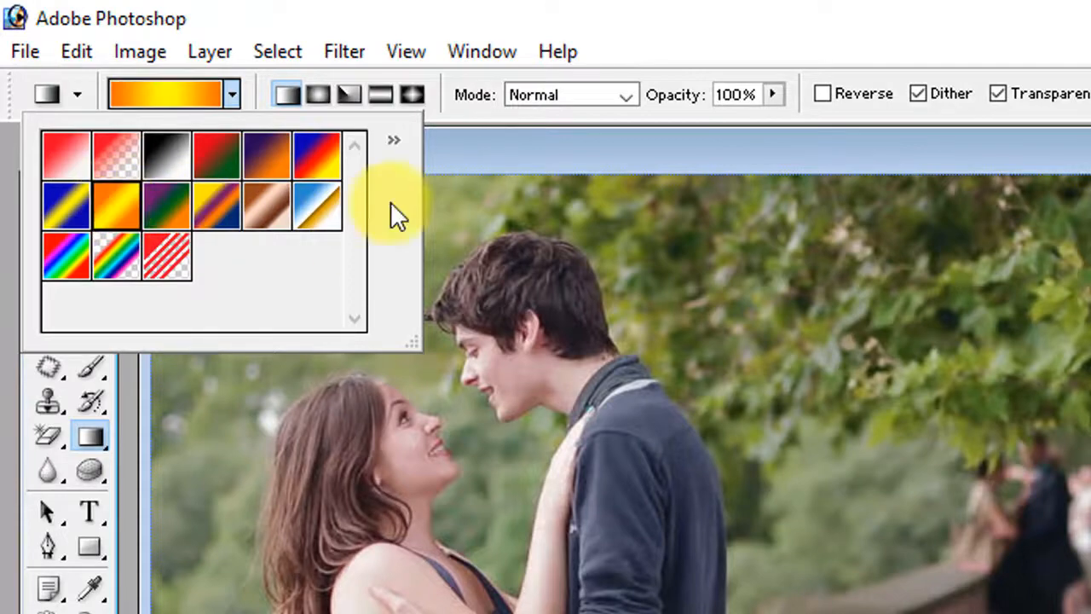
left_click(677, 29)
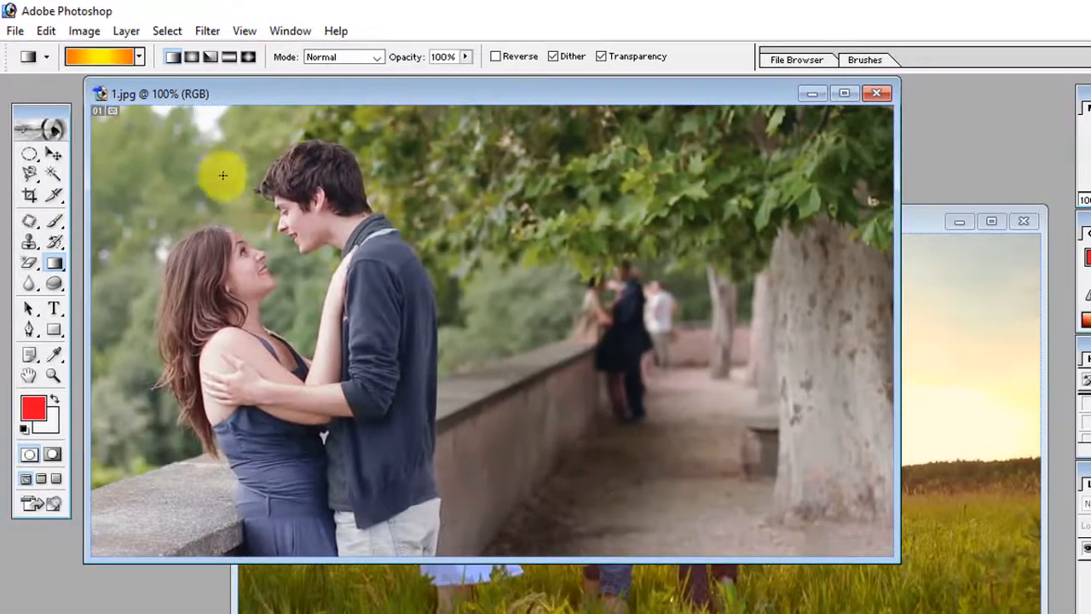
left_click_drag(223, 175, 766, 483)
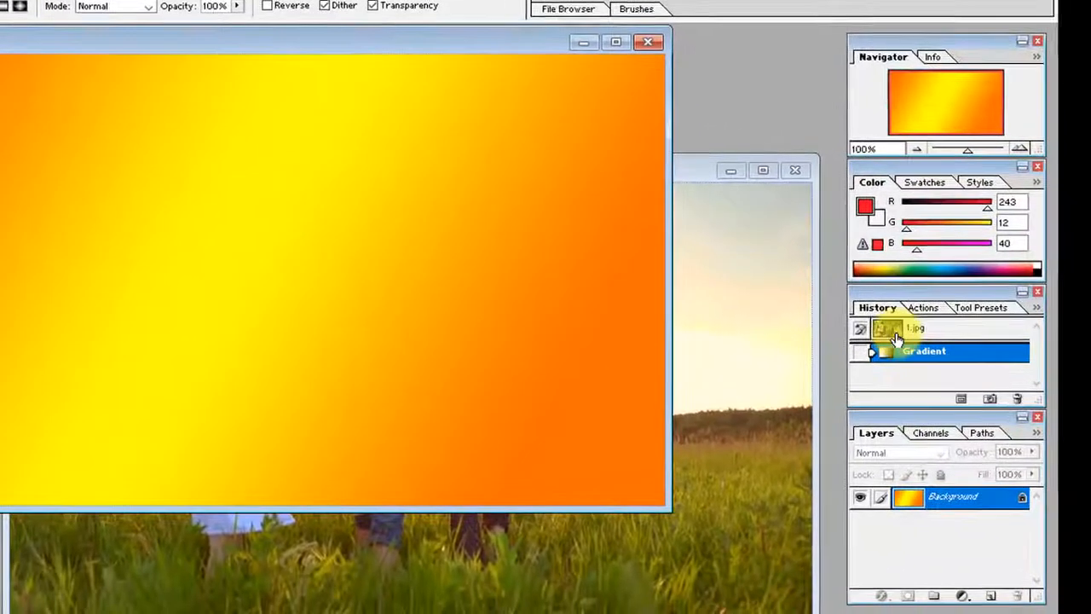
left_click(886, 327)
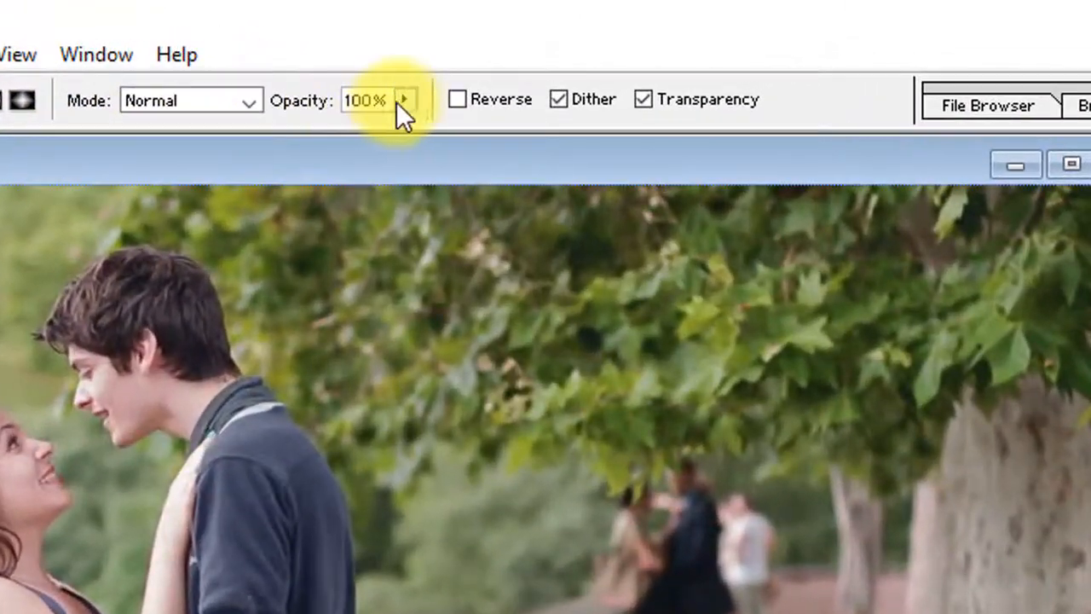
Apply the orange-yellow-orange gradient diagonally across the 1.jpg photo at 32% opacity, and undo it.
left_click(409, 102)
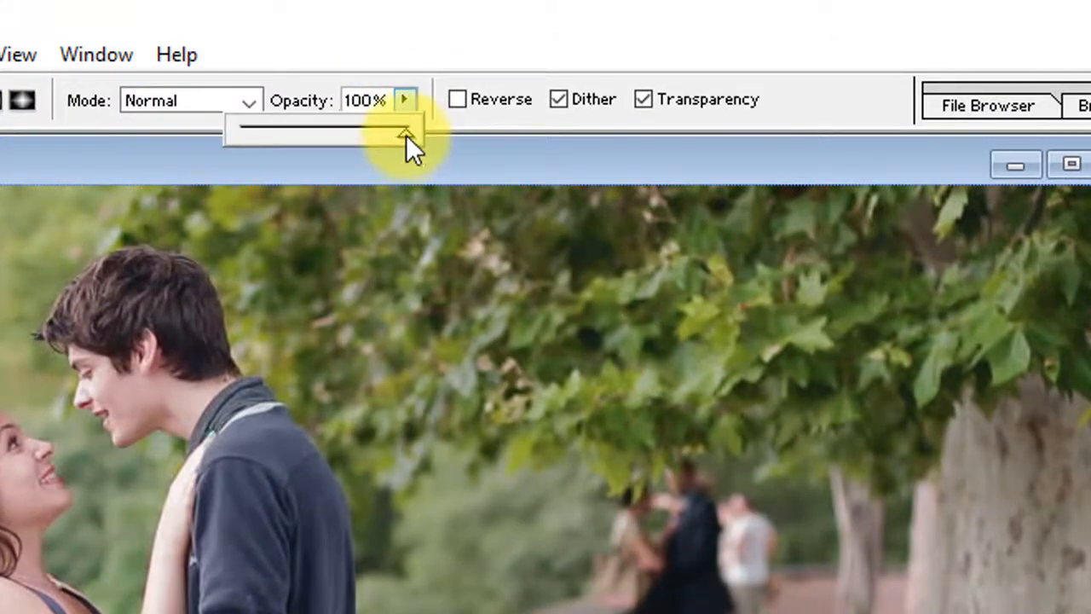
left_click_drag(406, 134, 293, 143)
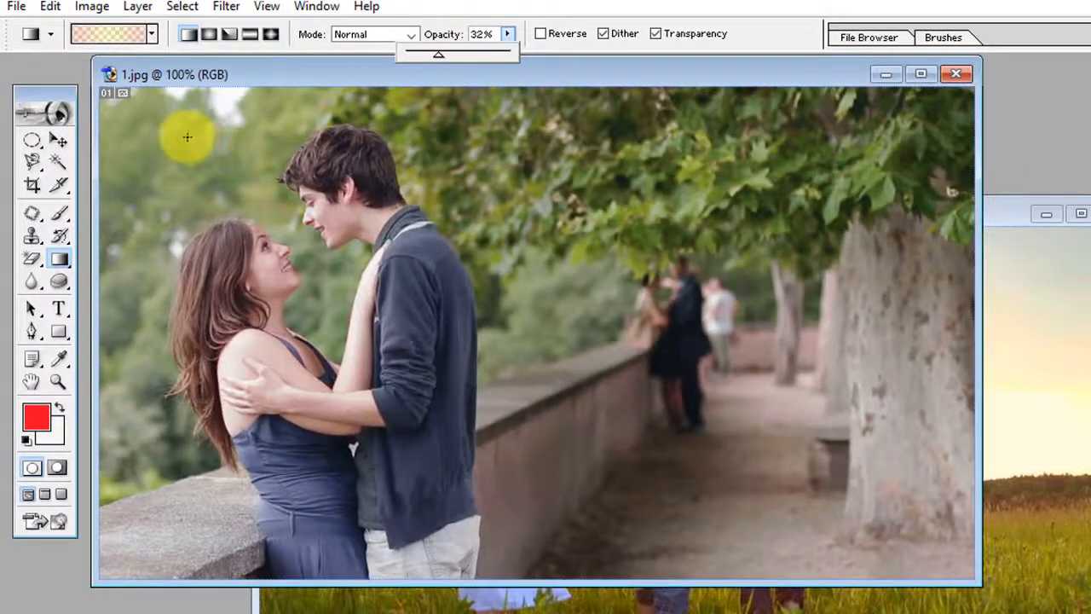
left_click(187, 137)
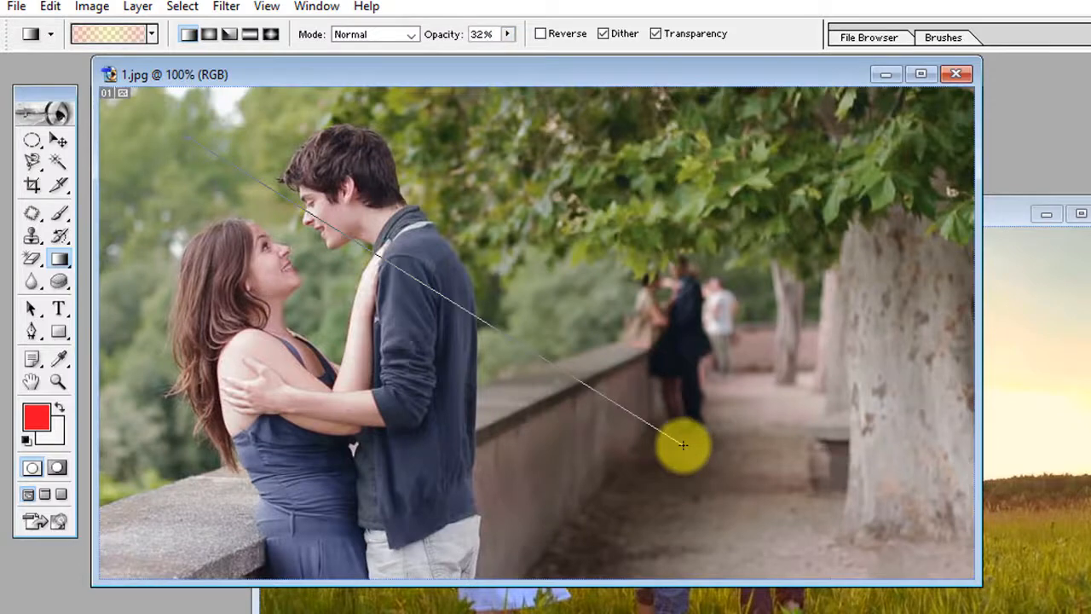
left_click_drag(683, 444, 681, 445)
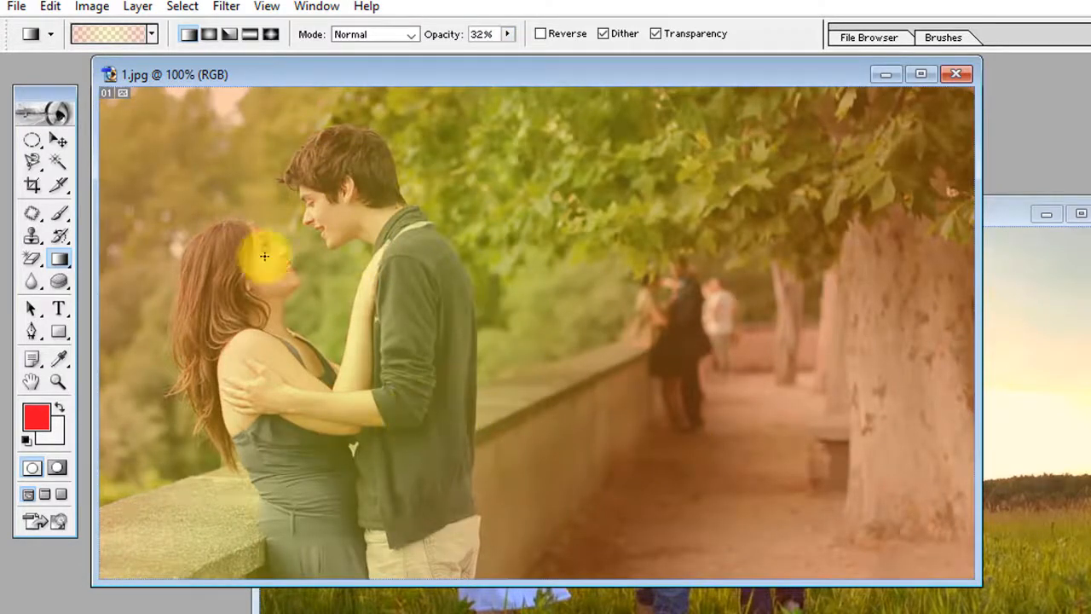
key("ctrl+z")
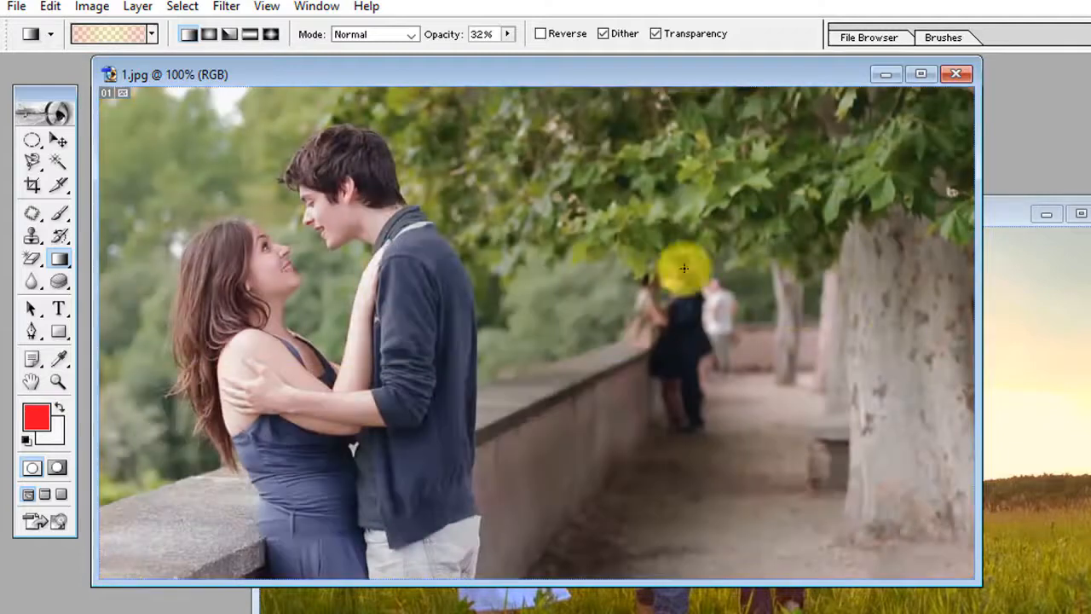
Choose the blue-yellow-blue gradient preset, apply it diagonally across the 1.jpg photo at 32% opacity, and revert to the snapshot.
left_click(153, 36)
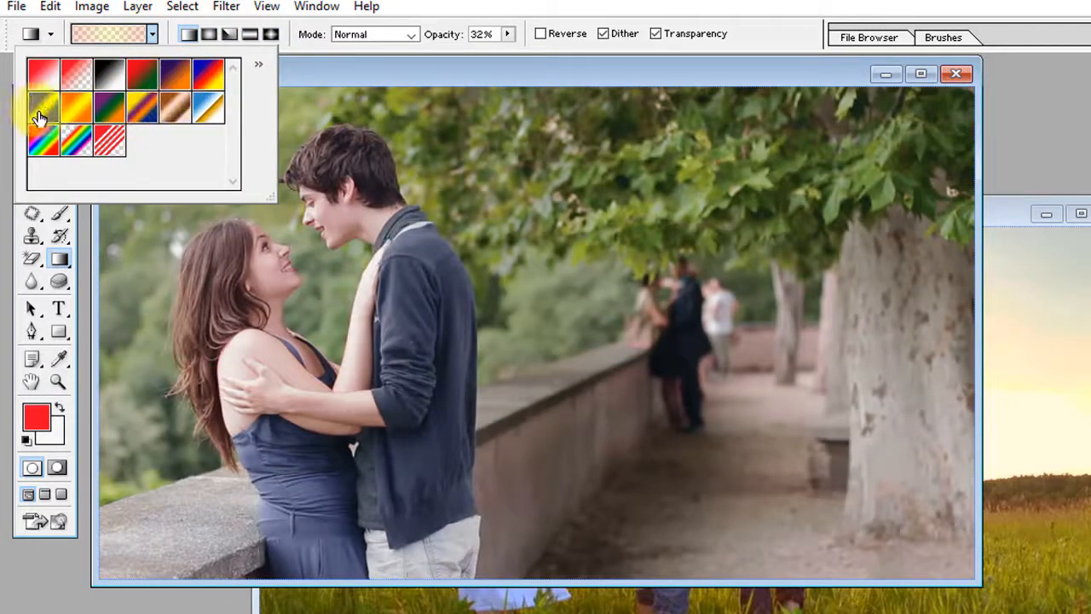
left_click(43, 108)
left_click(299, 151)
left_click_drag(240, 131, 655, 393)
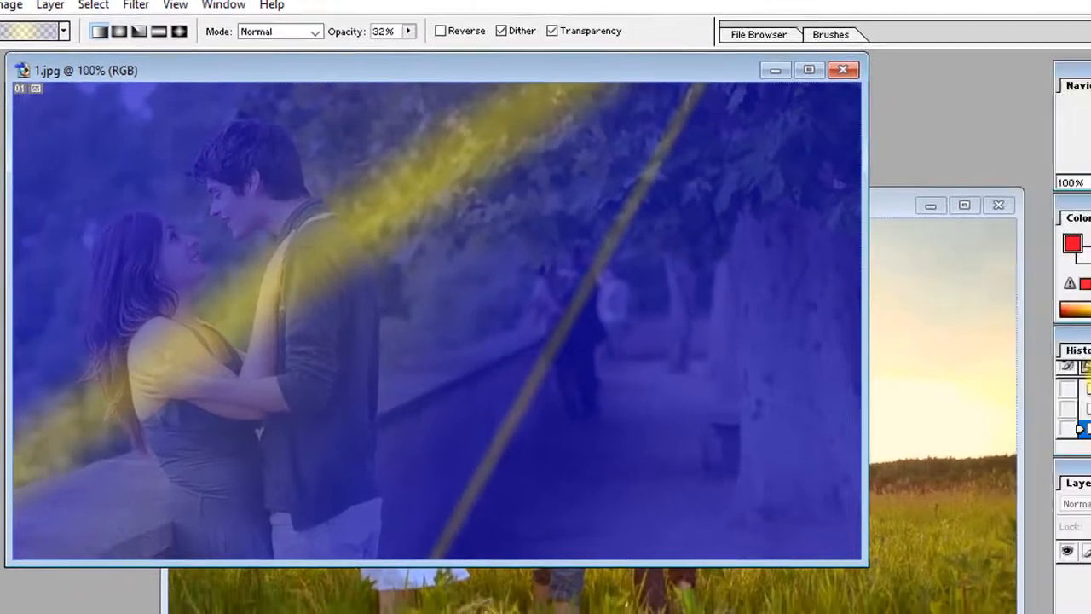
left_click(1072, 375)
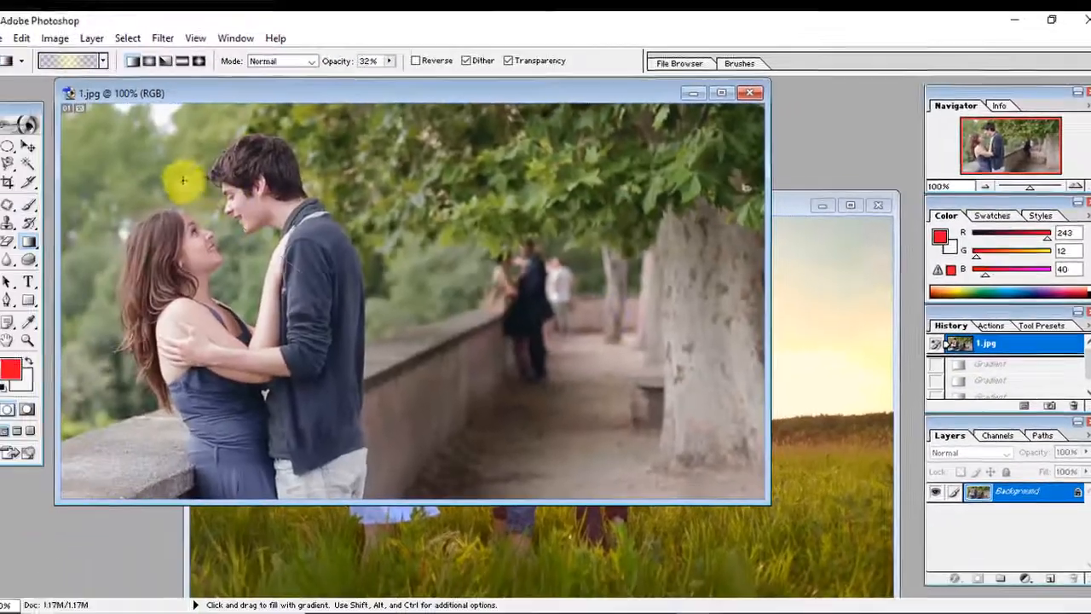
left_click_drag(183, 180, 460, 397)
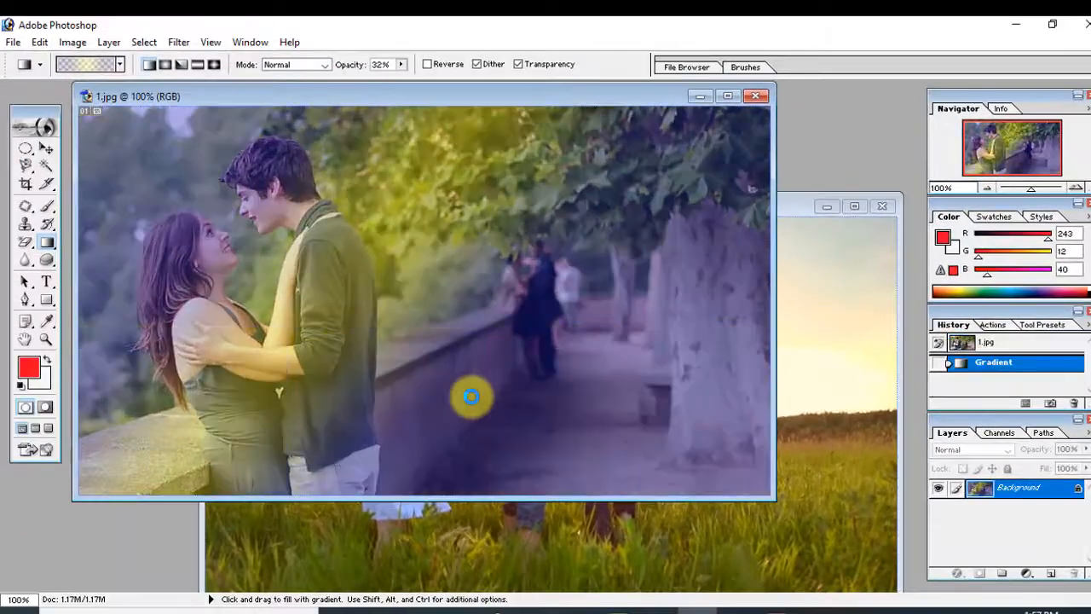
left_click(980, 348)
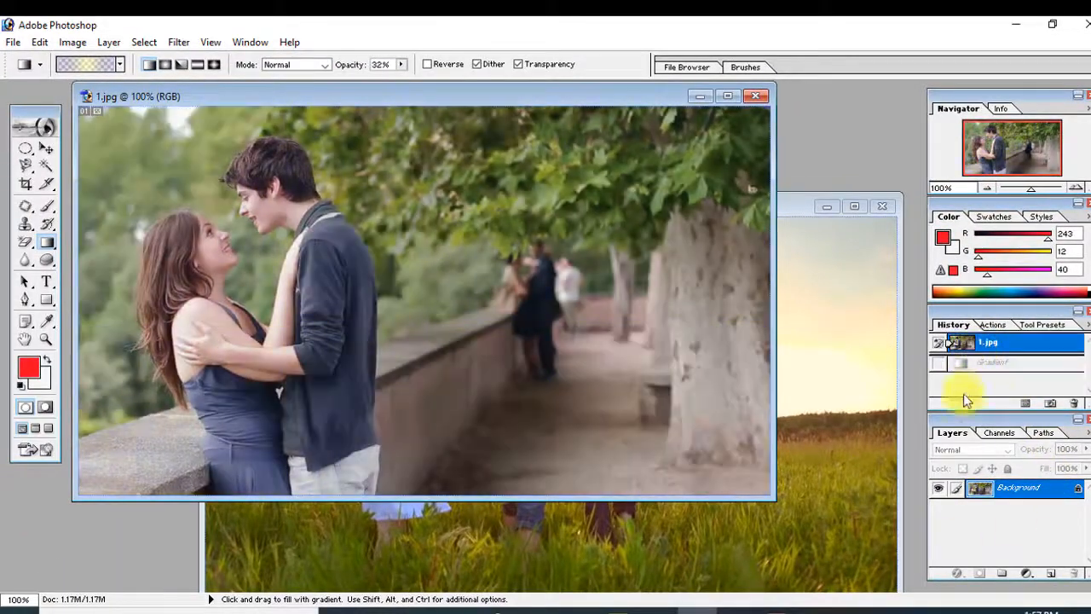
left_click(121, 65)
left_click(121, 65)
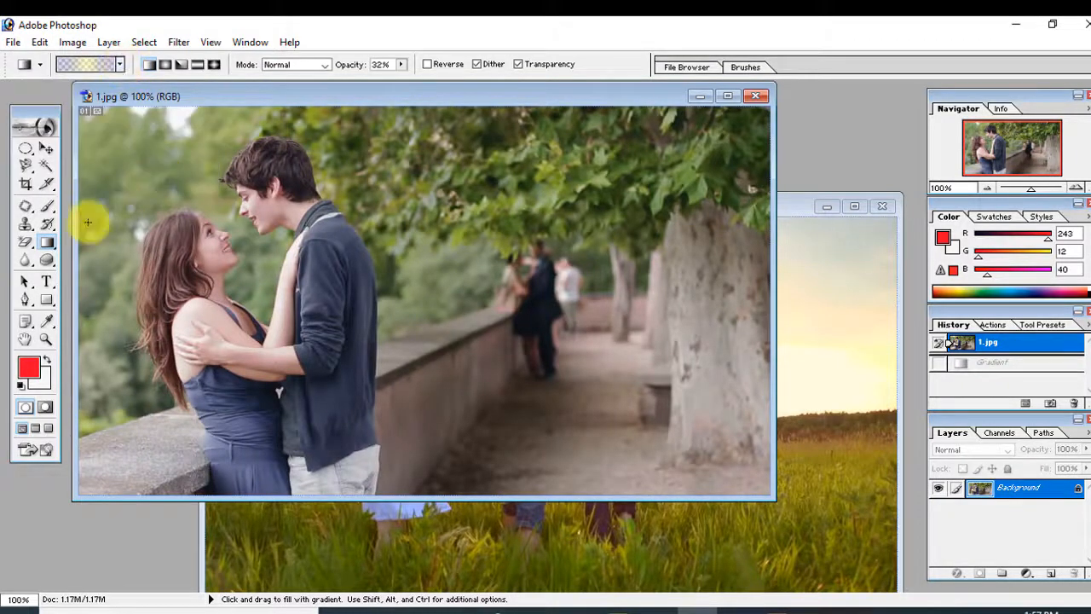
left_click_drag(50, 247, 81, 249)
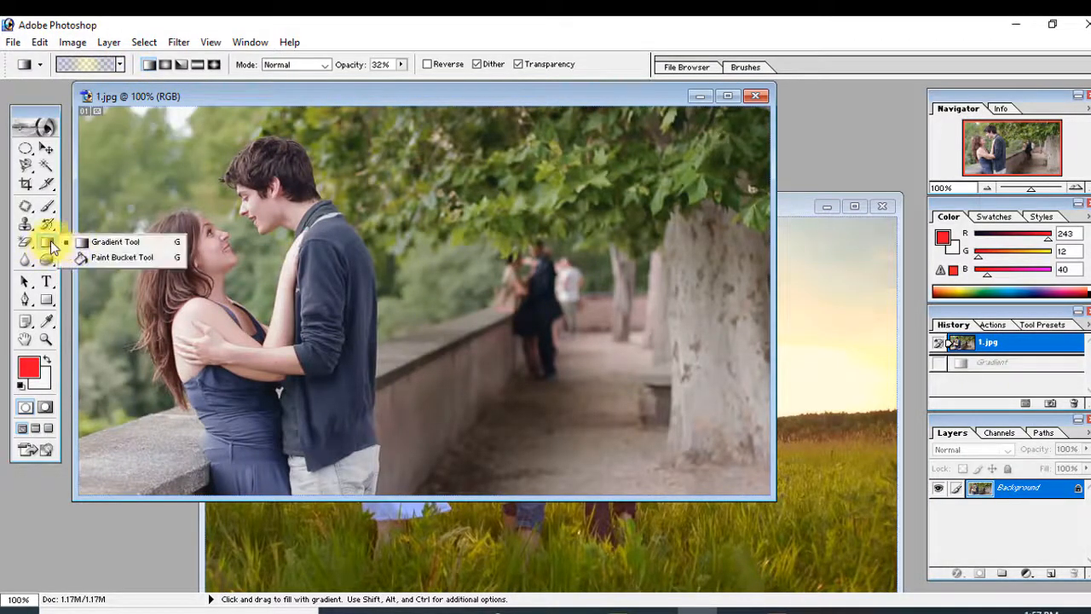
left_click(51, 246)
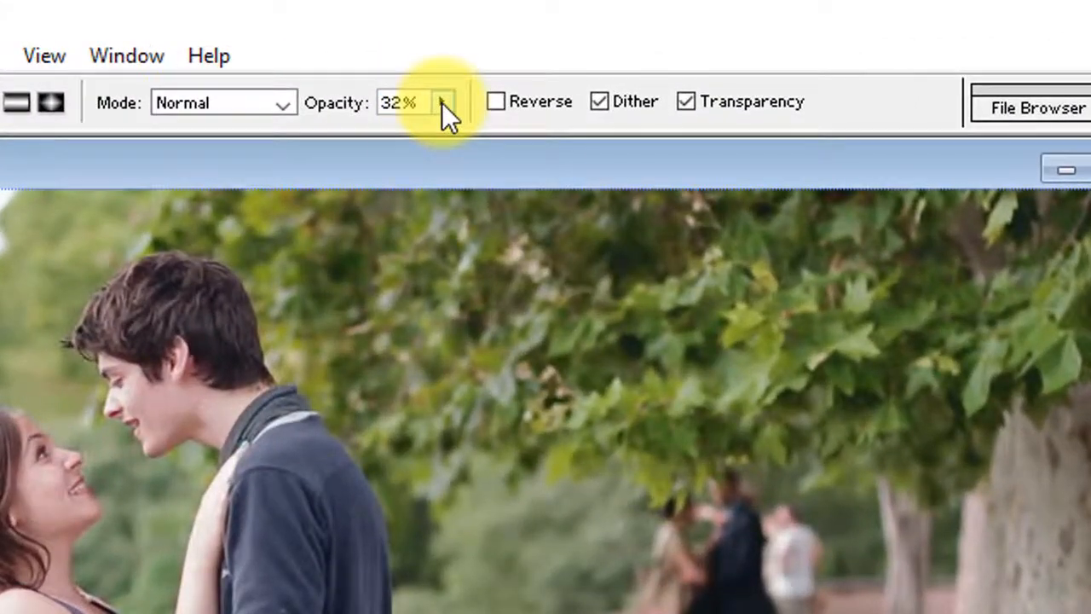
Raise the gradient opacity to 92%, apply the blue-yellow-blue gradient diagonally across 1.jpg, and revert to the 1.jpg snapshot.
left_click(400, 65)
left_click_drag(437, 125, 452, 139)
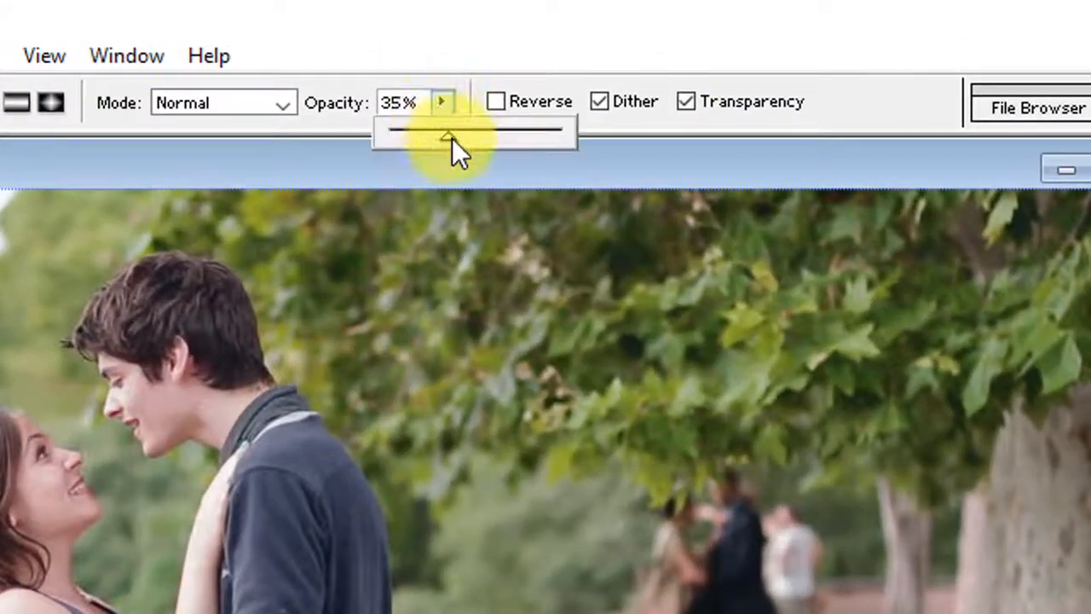
left_click_drag(520, 138, 532, 158)
left_click_drag(742, 523, 531, 366)
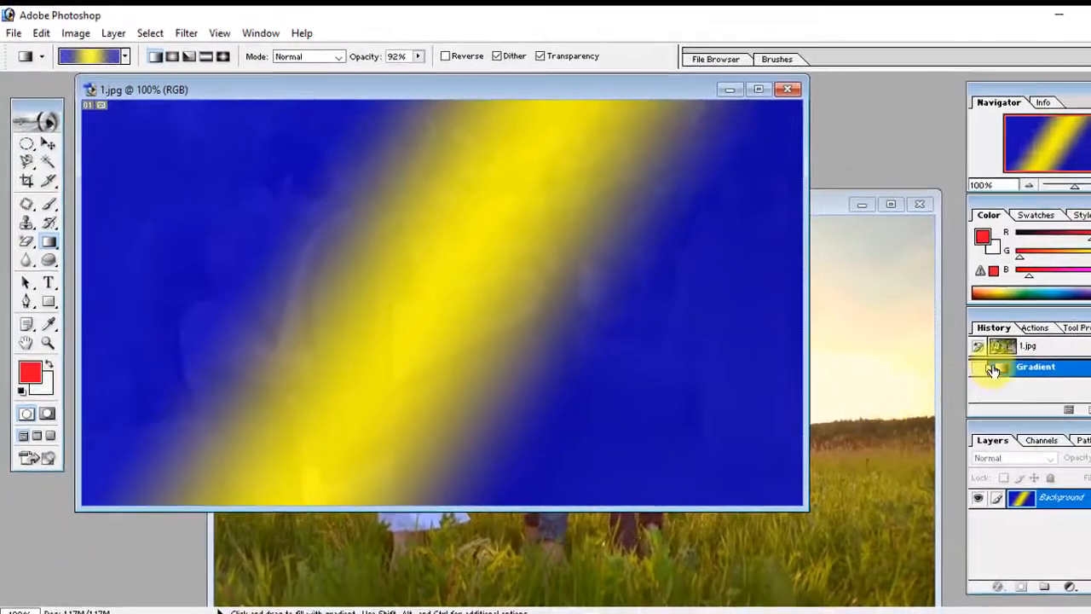
left_click(1004, 348)
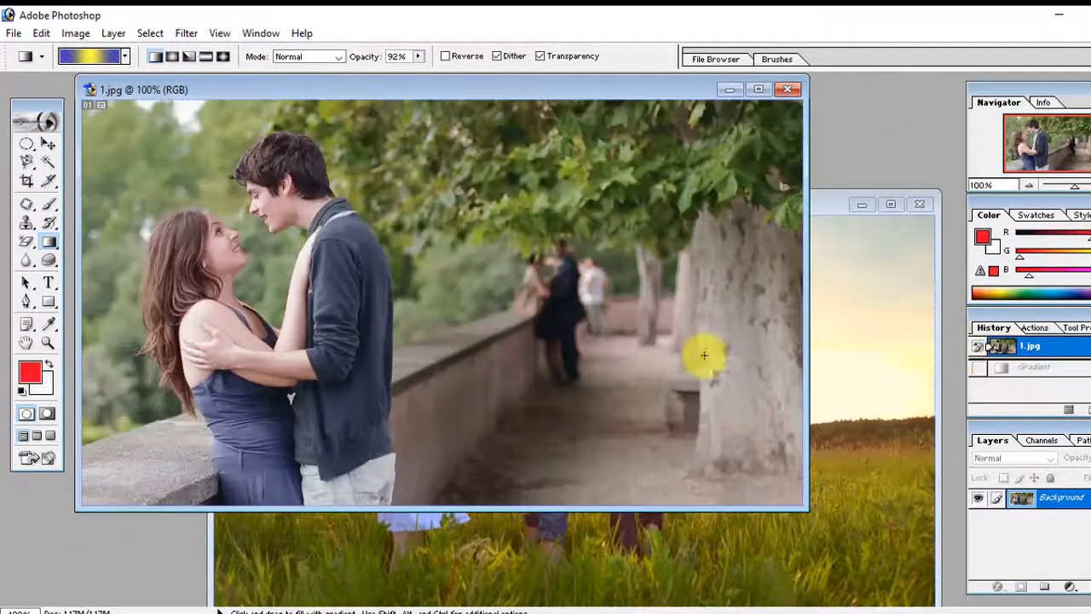
Bring the 10.jpg window to the front and reposition it in the workspace.
left_click(540, 555)
left_click_drag(605, 206, 434, 132)
Create a new blank RGB document, accepting the offered document settings.
left_click(13, 32)
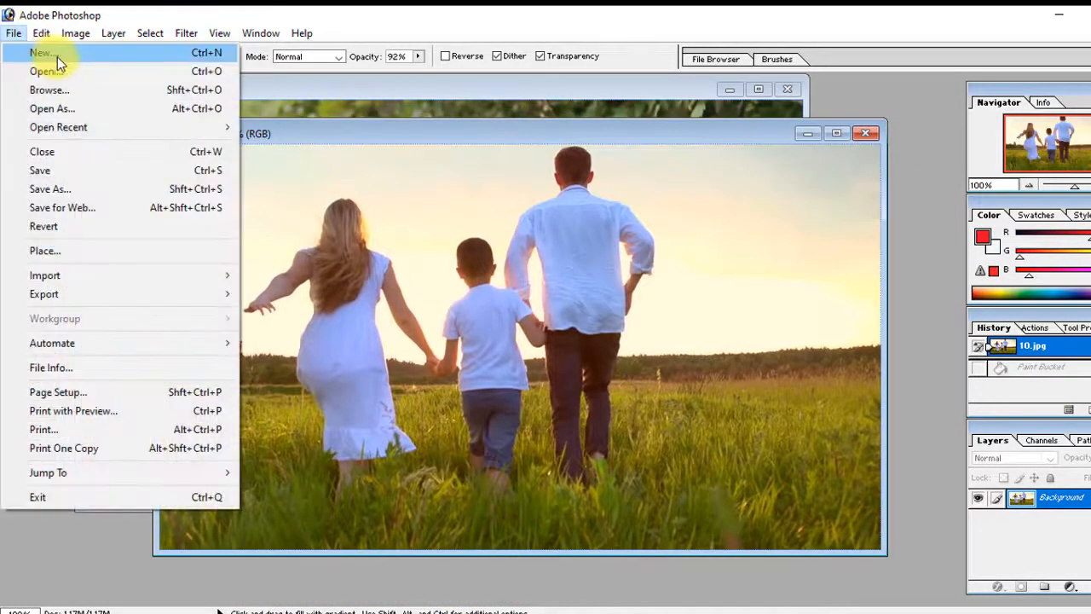
left_click(43, 51)
left_click(613, 173)
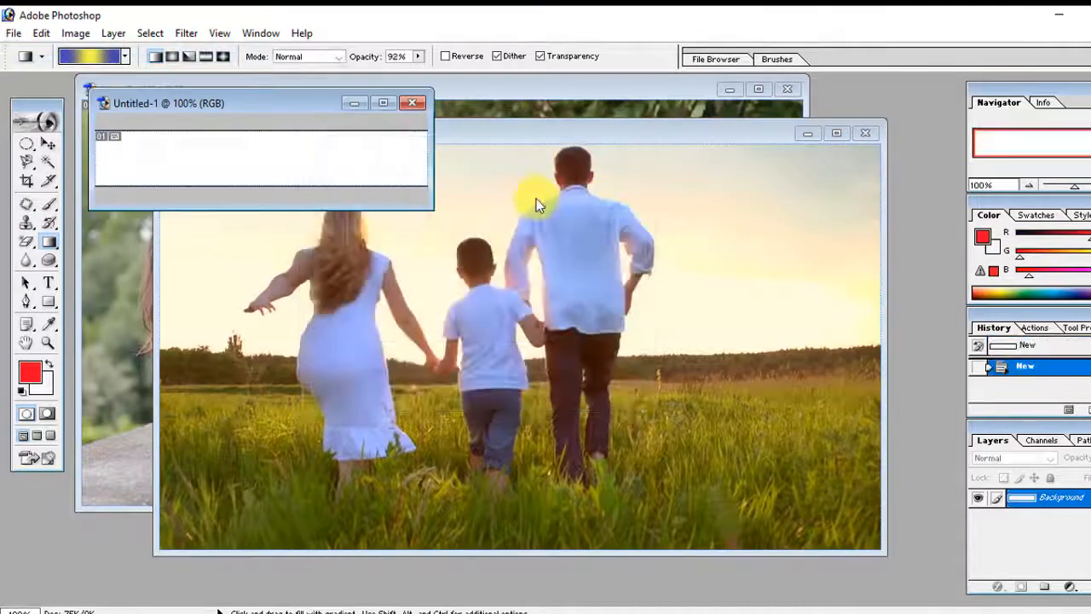
Close the blank Untitled-1 document and open the 766112_full-hd photo of the man in a blue jacket from the photos folder.
left_click(413, 102)
left_click(115, 225)
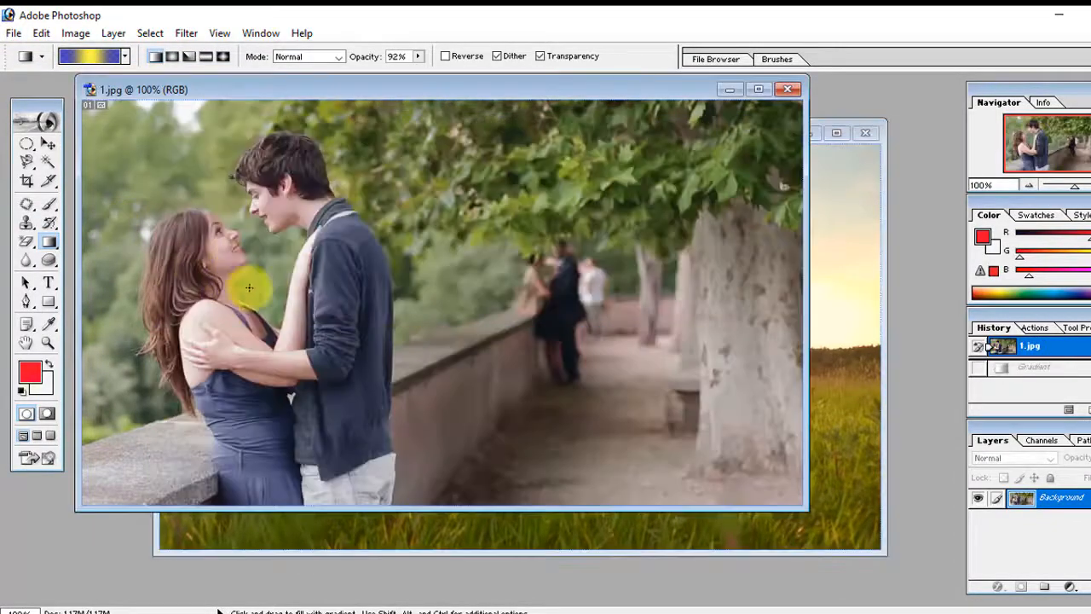
left_click(13, 33)
left_click(55, 69)
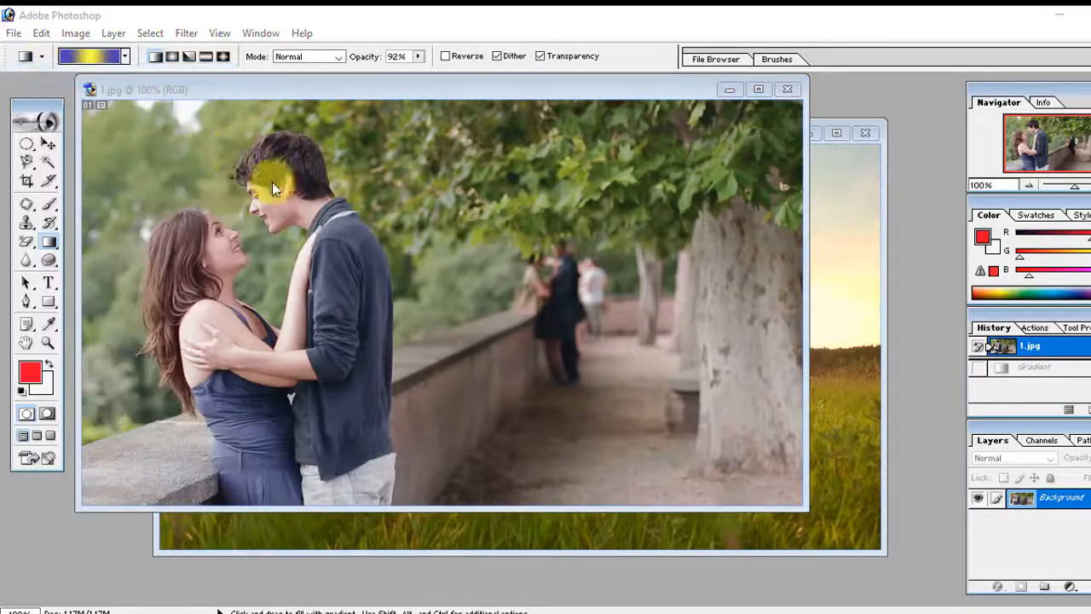
scroll(746, 300, "down", 5)
scroll(746, 300, "up", 2)
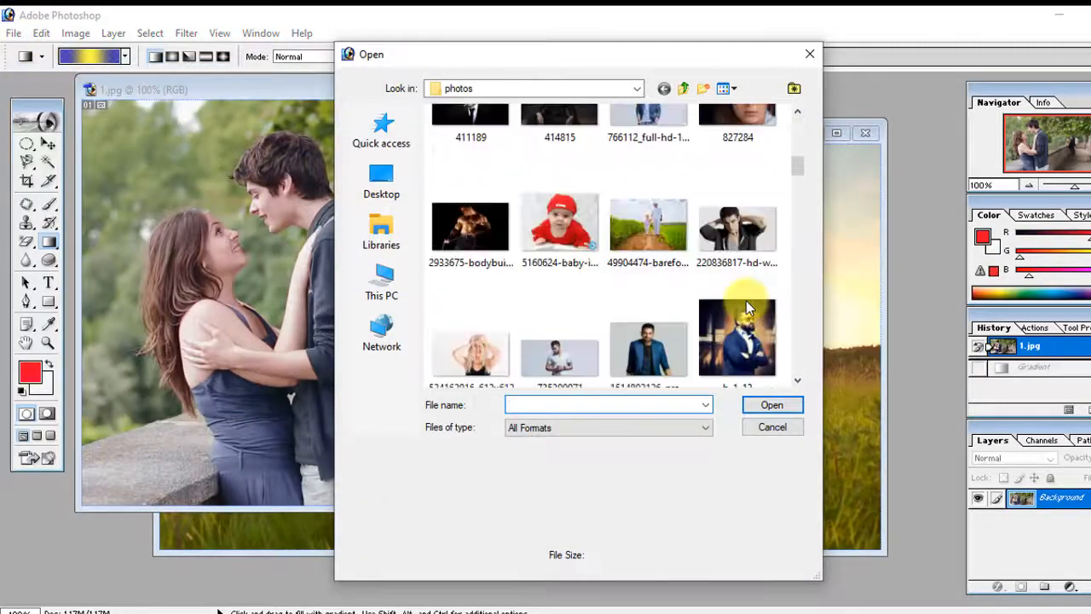
scroll(746, 300, "up", 2)
scroll(661, 295, "down", 2)
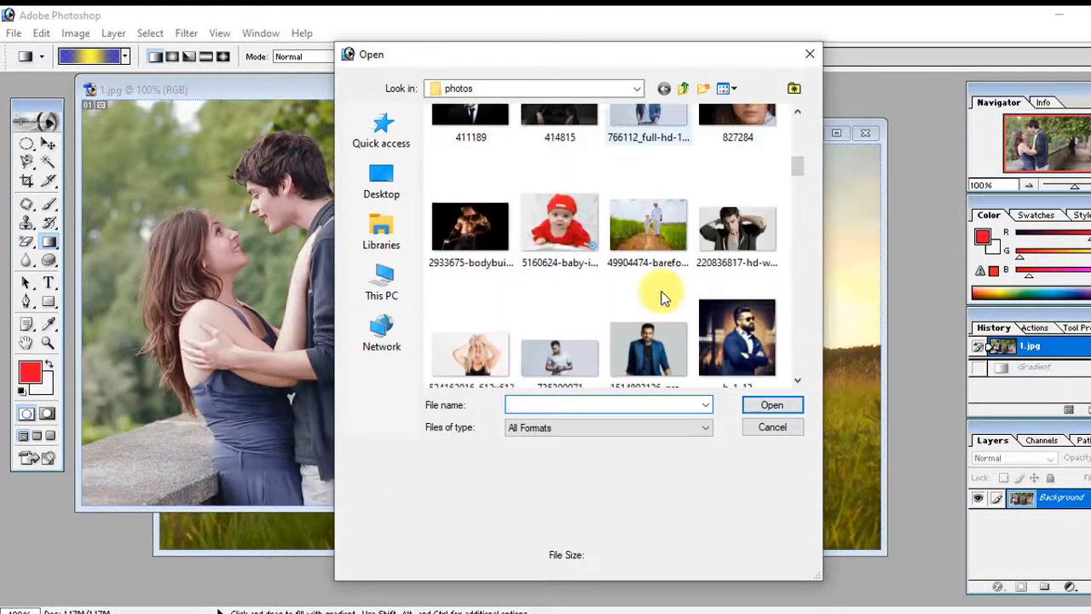
scroll(664, 297, "up", 2)
left_click(670, 304)
left_click(770, 404)
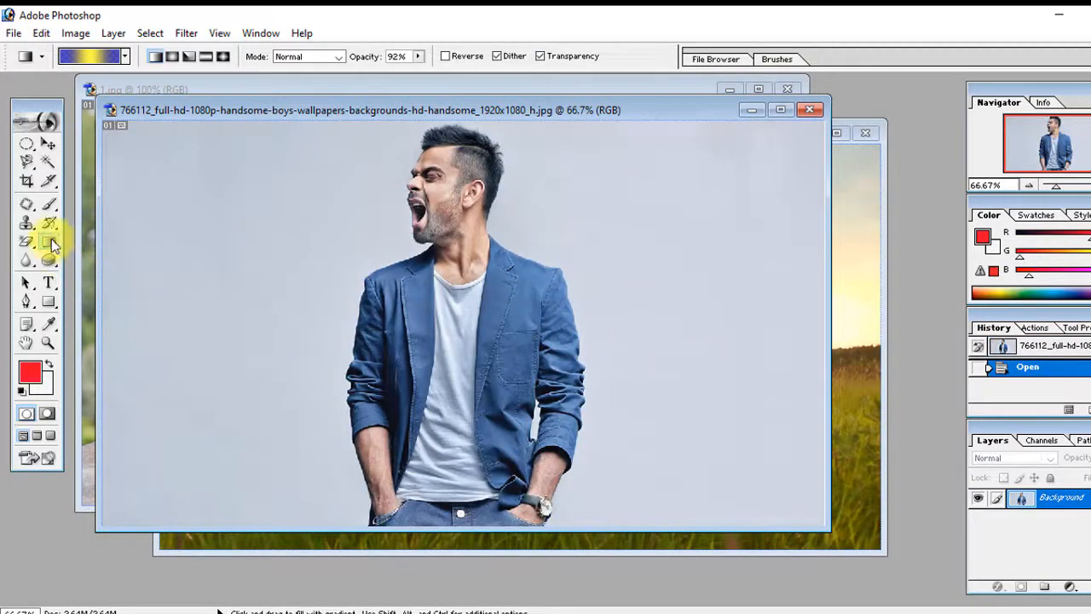
Erase the pale background around the man with the Magic Eraser and select the entire canvas.
left_click_drag(28, 243, 87, 279)
left_click(213, 260)
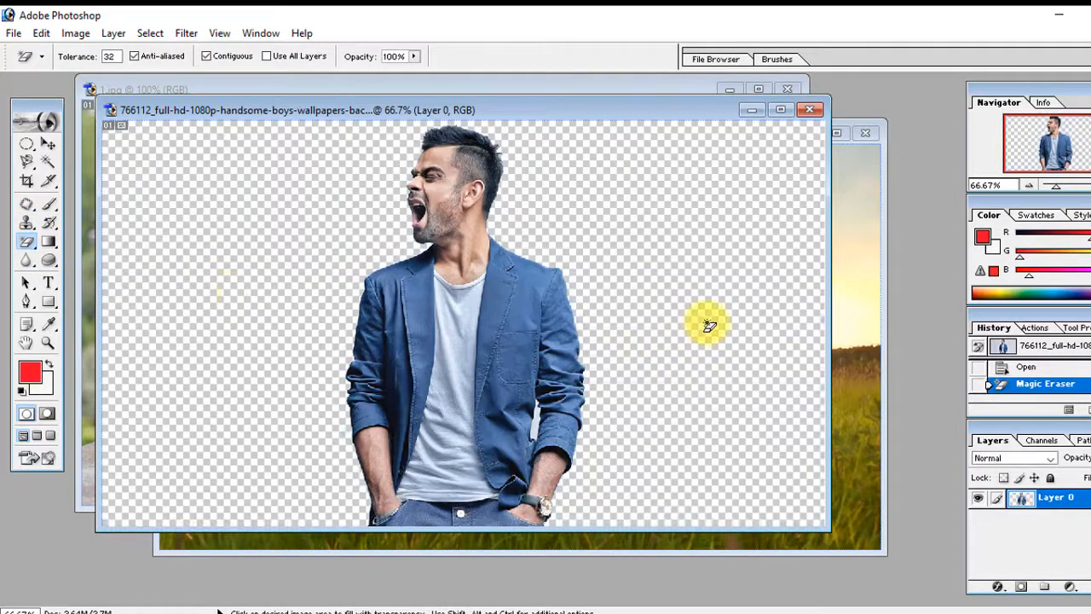
key("ctrl+a")
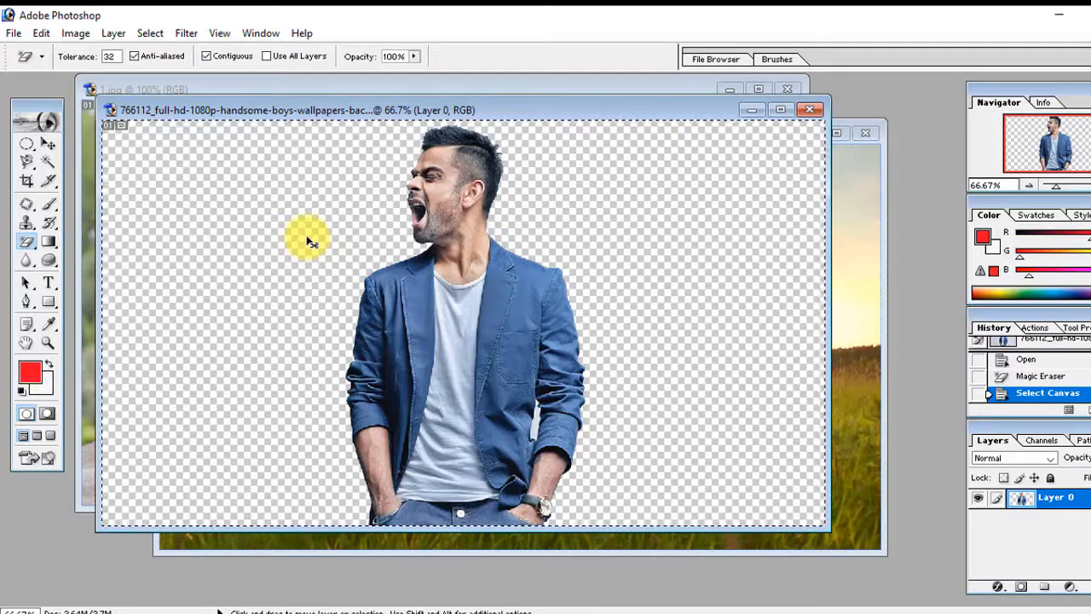
Create a new blank RGB document and maximize its window.
left_click(14, 34)
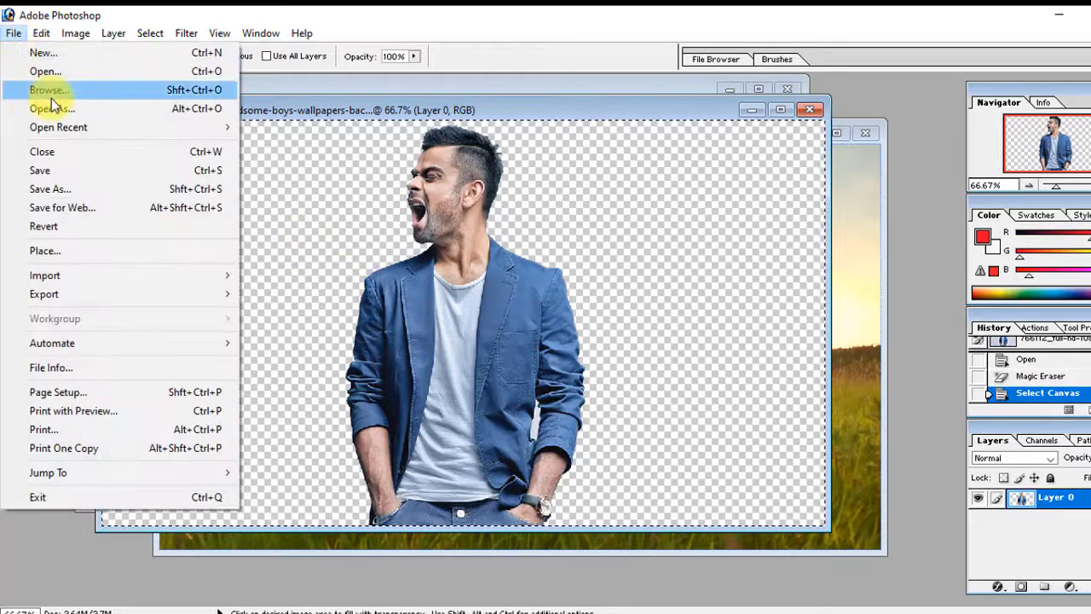
left_click(44, 53)
left_click(599, 192)
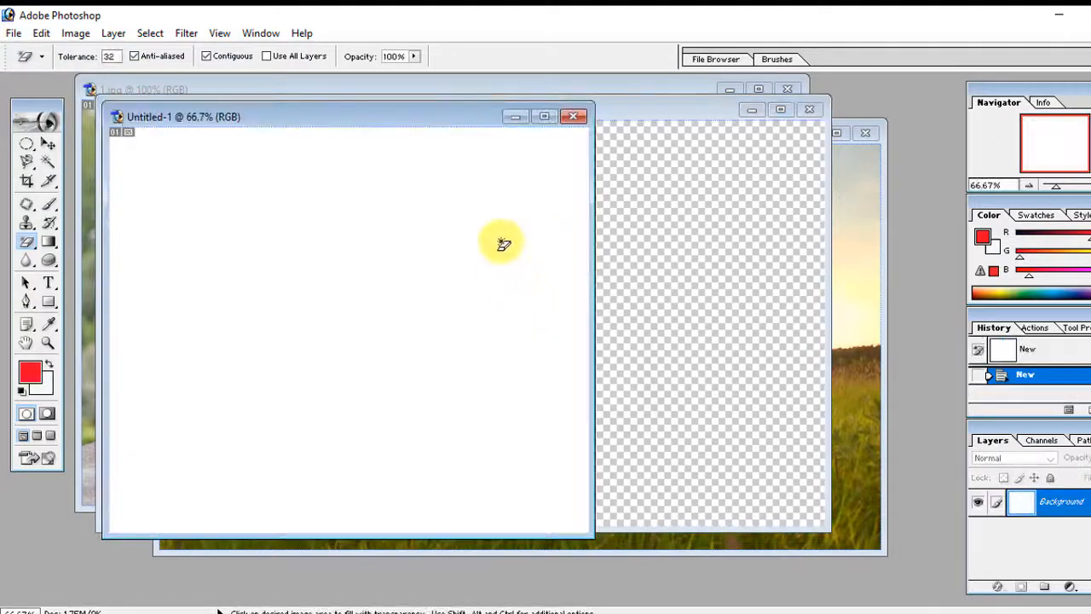
left_click(542, 116)
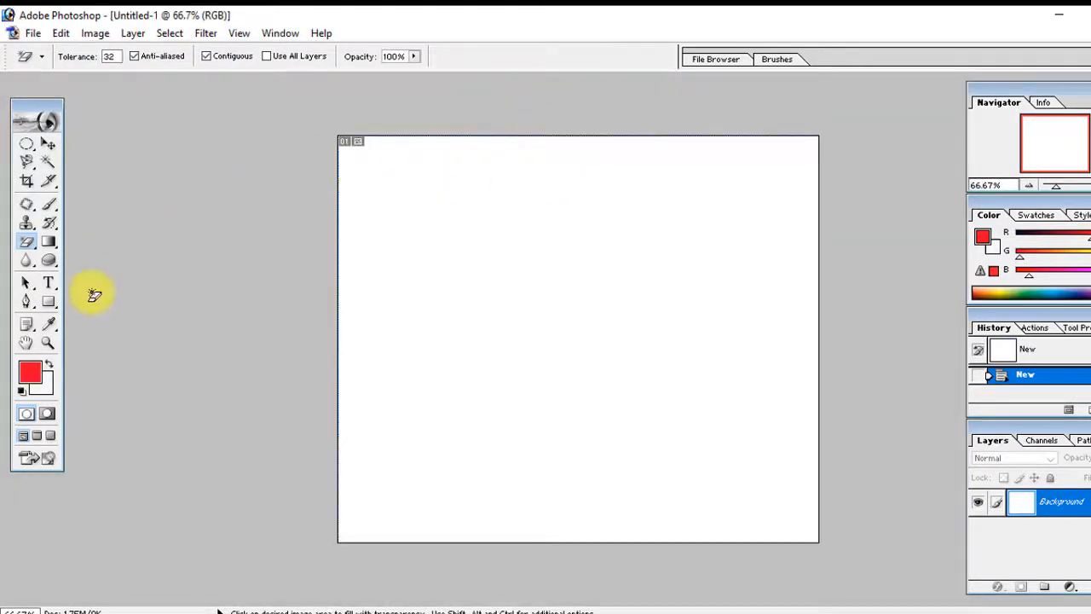
Choose the rainbow spectrum gradient preset, set its opacity to 80%, and apply it diagonally across the new document.
left_click(52, 245)
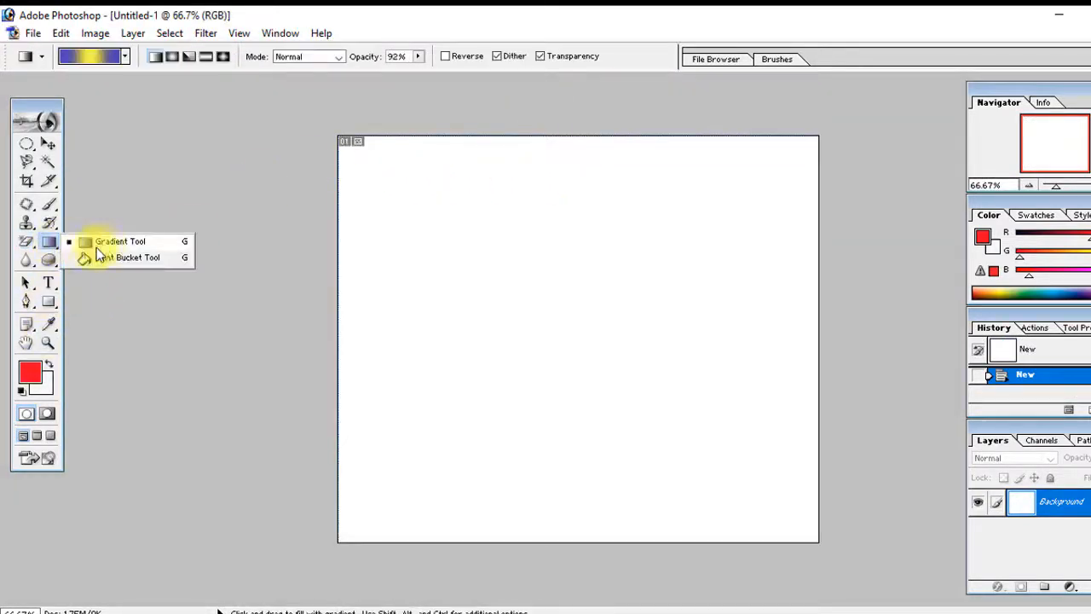
left_click(108, 243)
left_click(125, 64)
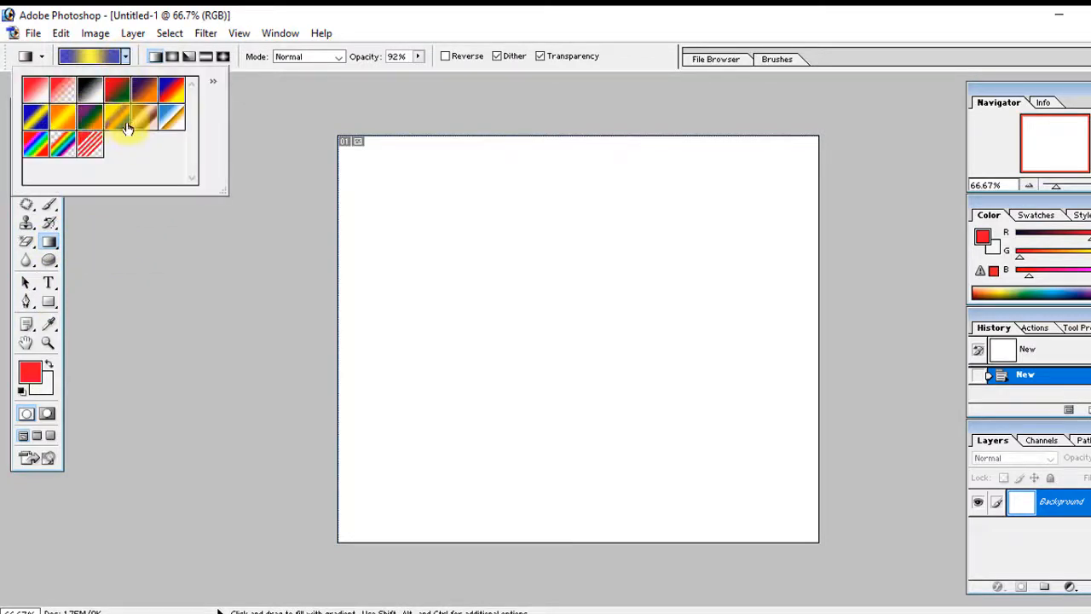
left_click(418, 56)
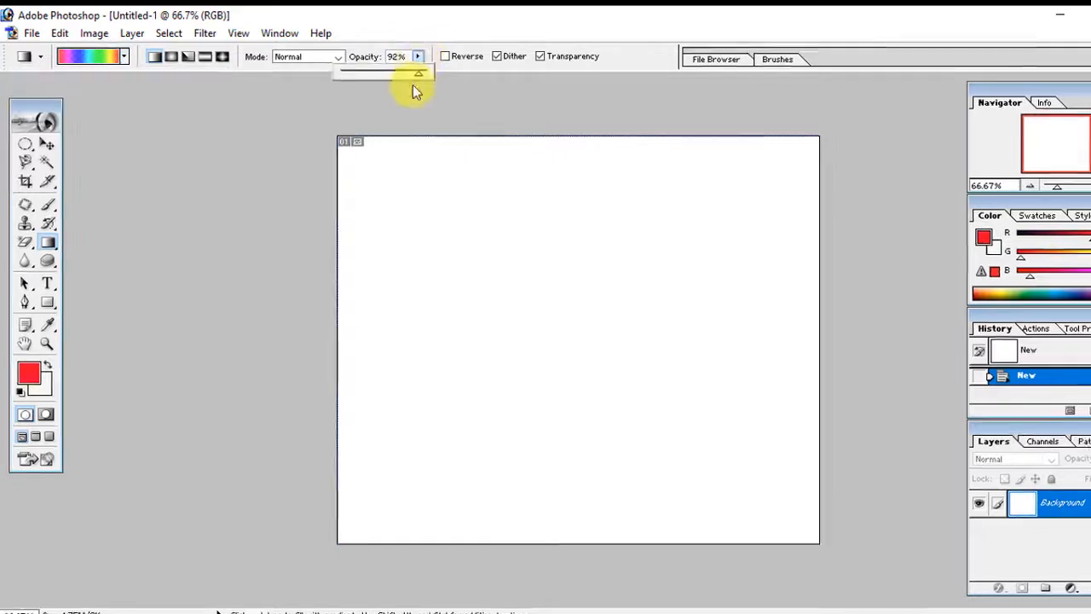
left_click_drag(418, 75, 396, 76)
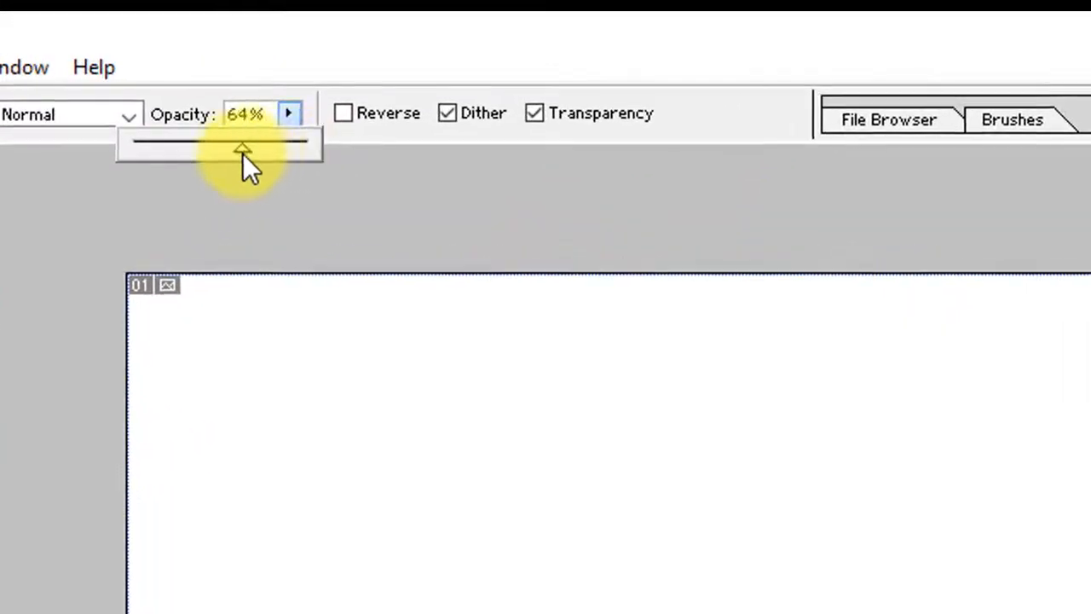
left_click_drag(243, 154, 272, 154)
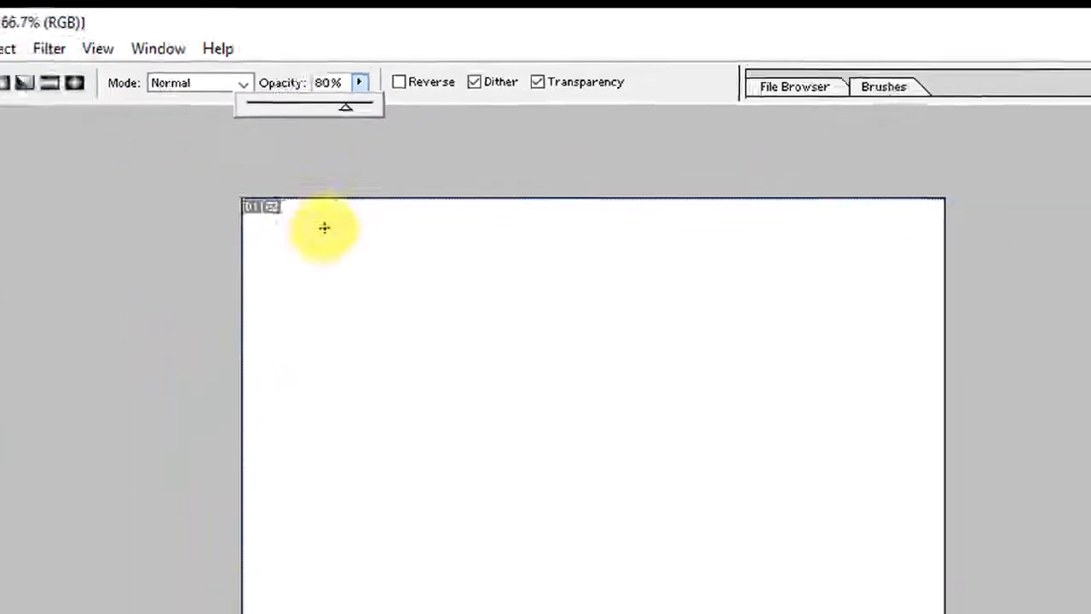
left_click_drag(212, 344, 733, 469)
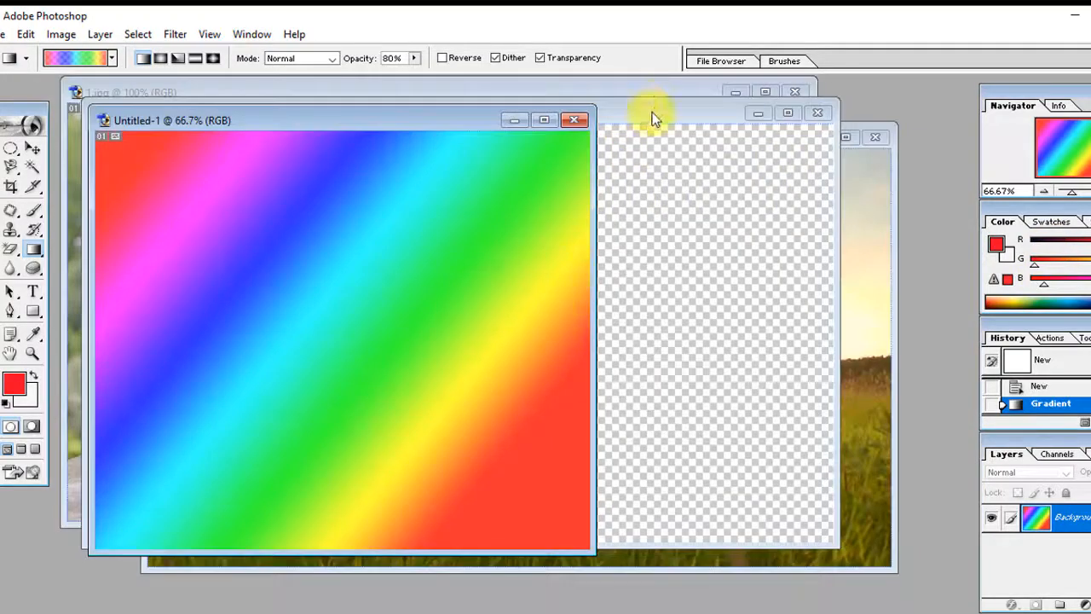
Deselect the canvas of the cut-out man's photo and move its window aside to expose the rainbow document.
left_click(653, 118)
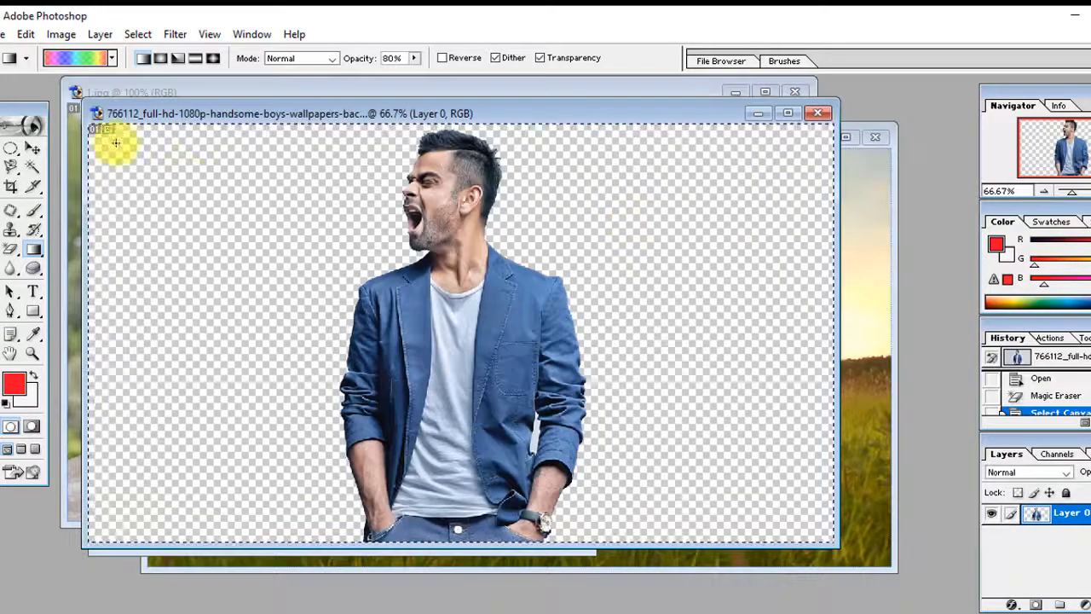
key("ctrl+a")
left_click(32, 148)
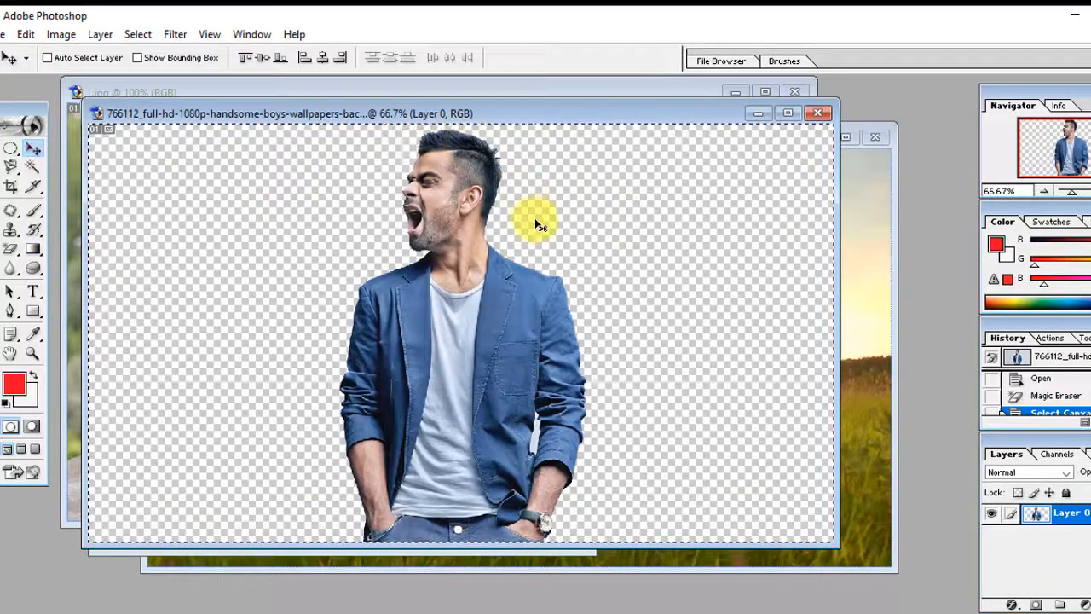
key("ctrl+d")
left_click_drag(515, 124, 776, 144)
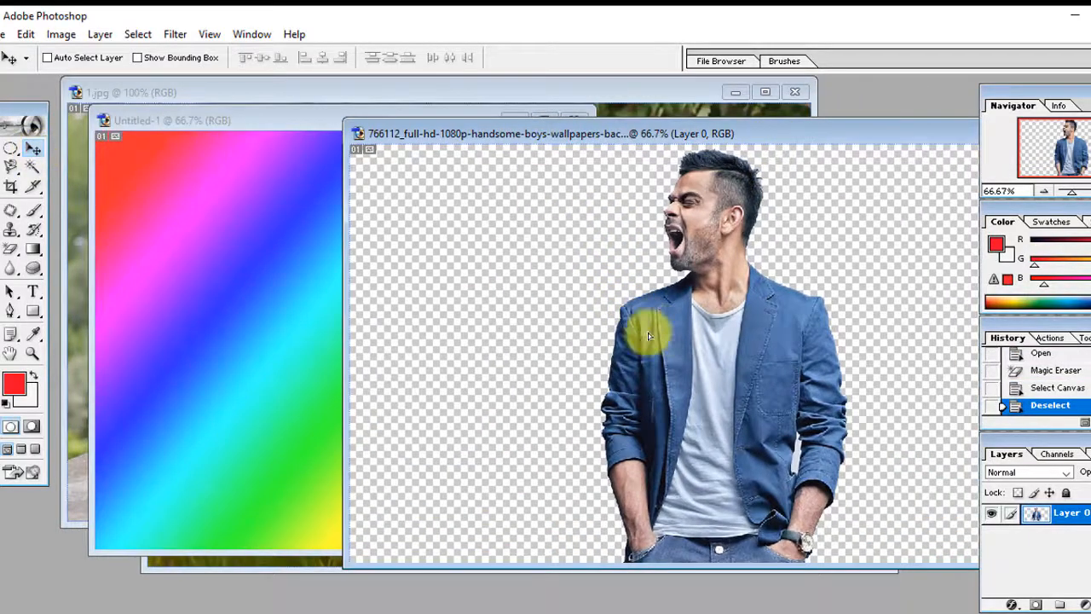
Place the cut-out man centrally on the rainbow document with the Move tool and revert the document to its New snapshot.
left_click_drag(648, 332, 268, 318)
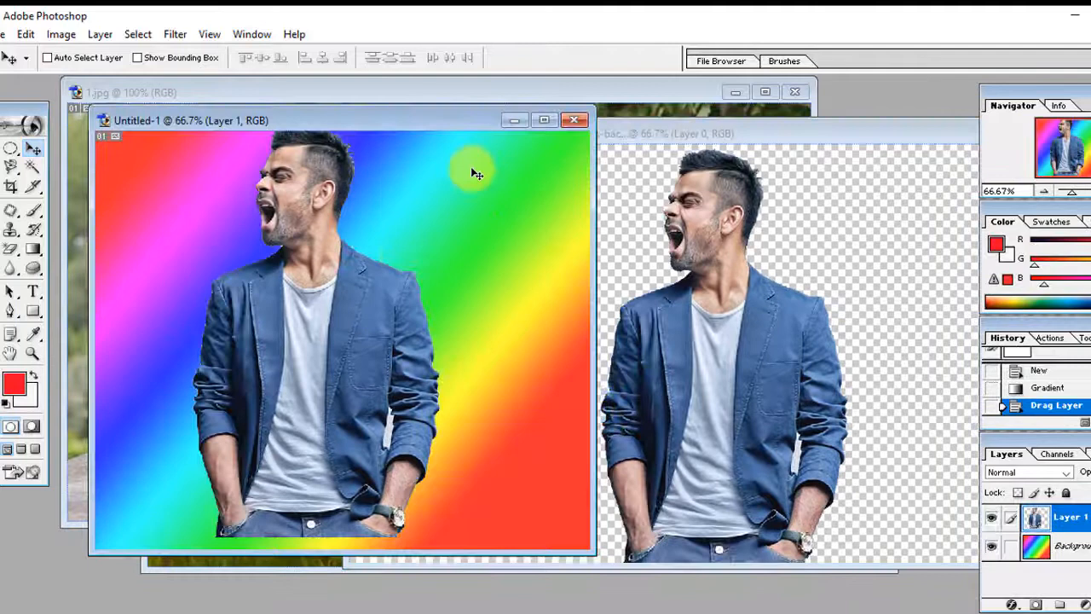
left_click(546, 122)
left_click_drag(604, 309, 635, 320)
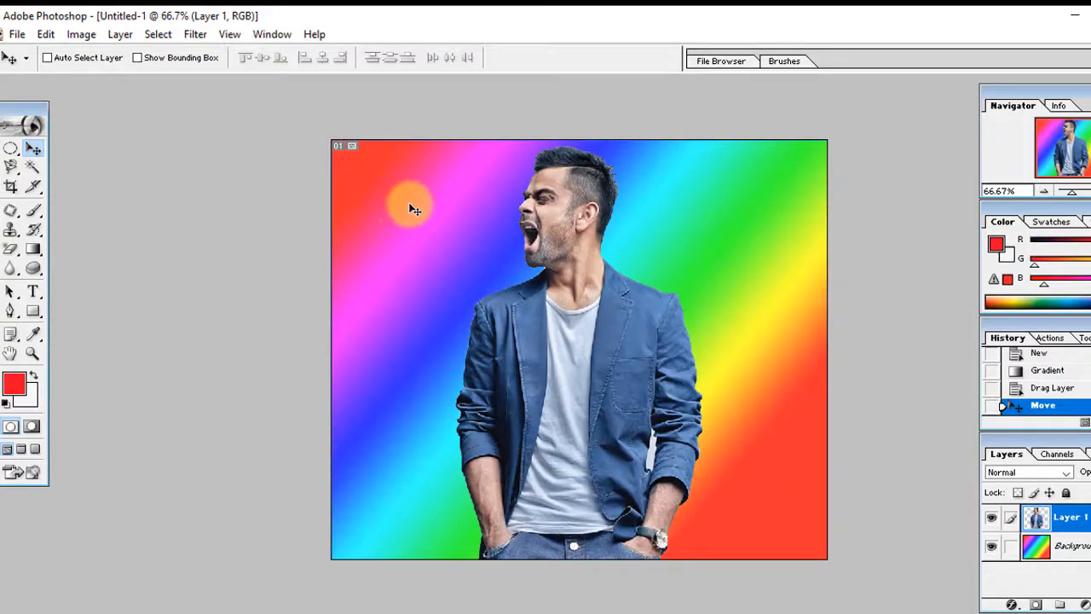
left_click(1036, 371)
left_click(1038, 357)
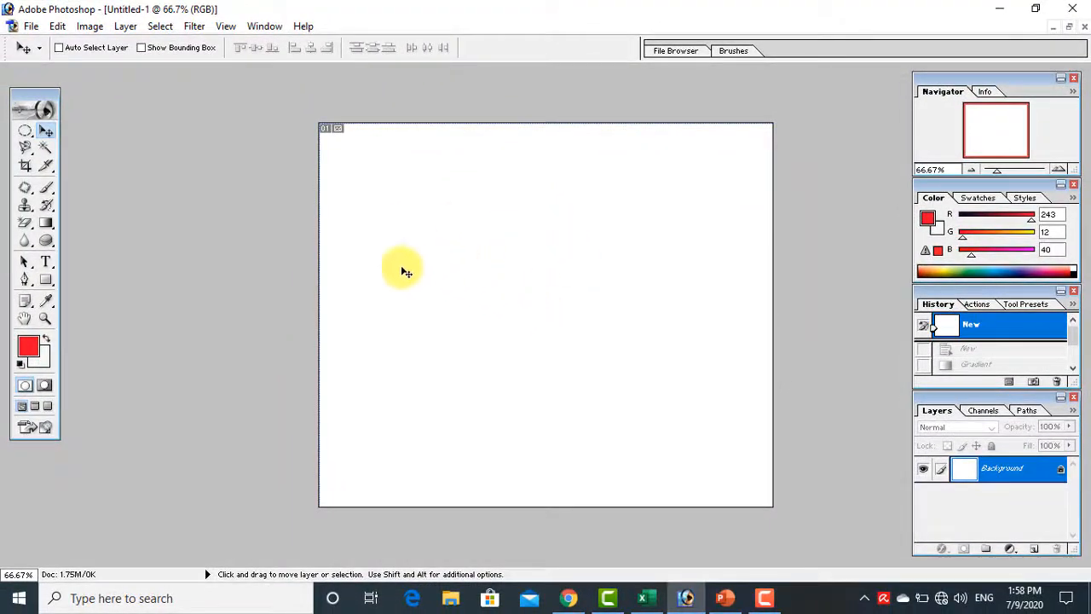
Set the gradient opacity to 100%, apply the spectrum diagonally across the blank document, and step back the extra second gradient.
left_click(46, 223)
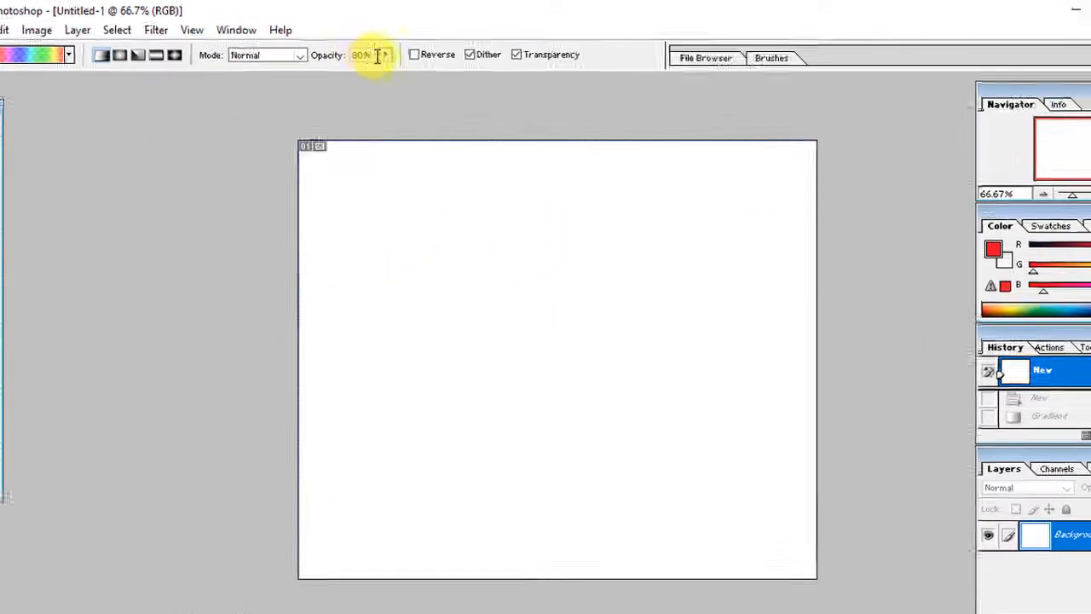
left_click_drag(393, 46, 394, 68)
left_click_drag(343, 114, 394, 119)
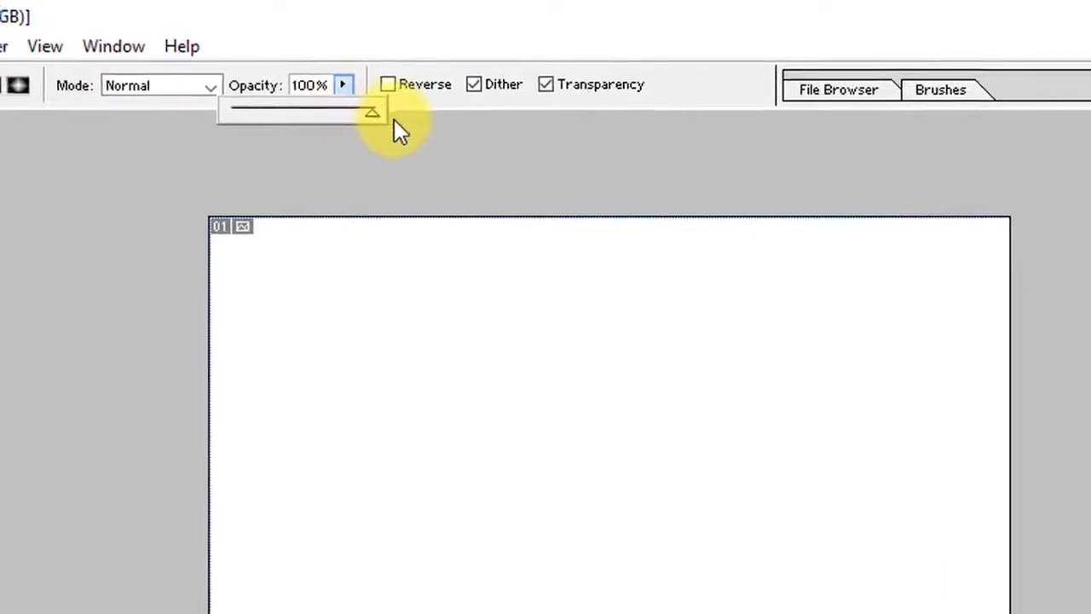
left_click_drag(310, 299, 775, 613)
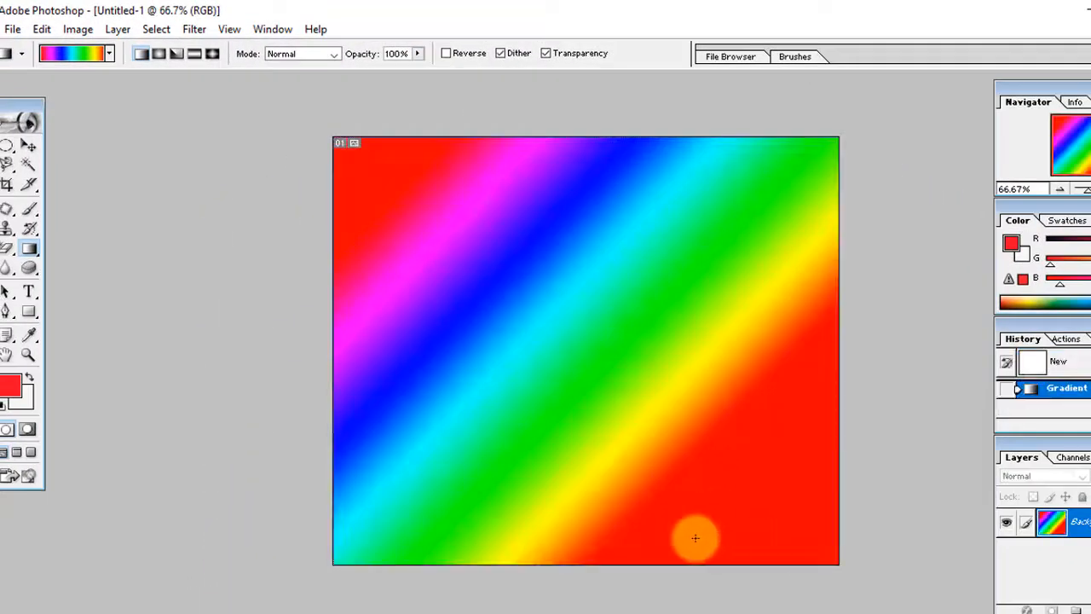
left_click_drag(688, 436, 723, 456)
left_click(1006, 386)
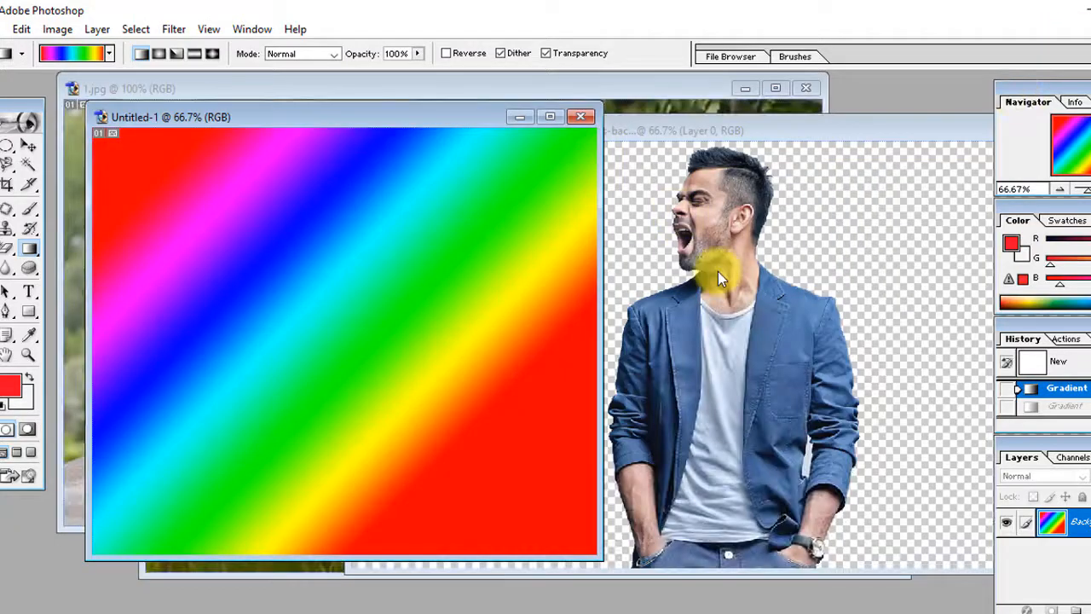
Copy the cut-out man onto the full-opacity rainbow document with the Move tool and adjust his position on the maximized canvas.
left_click(718, 271)
left_click(29, 146)
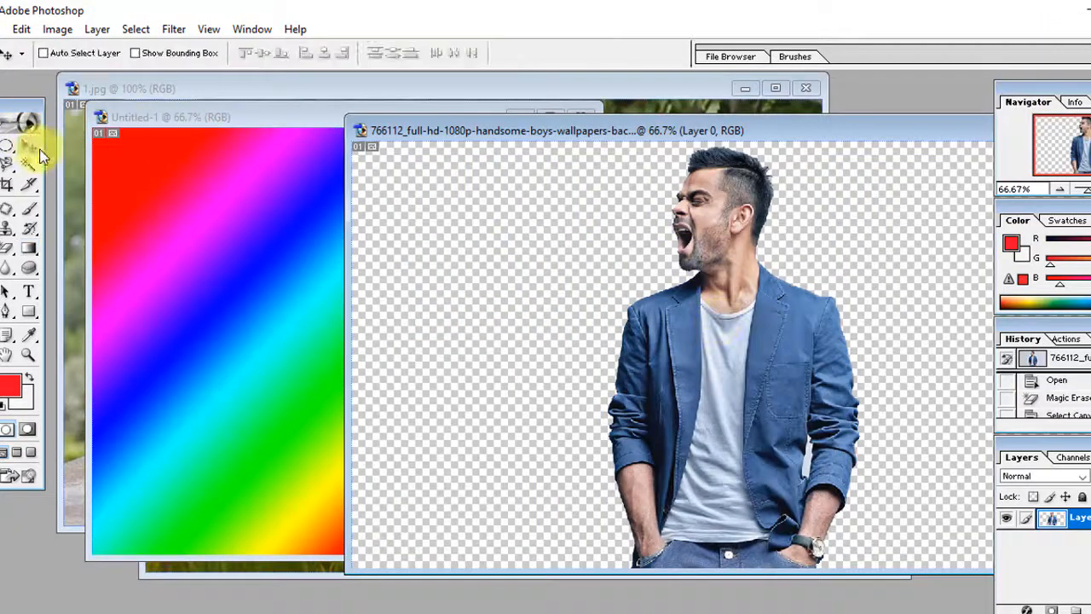
left_click_drag(623, 333, 247, 328)
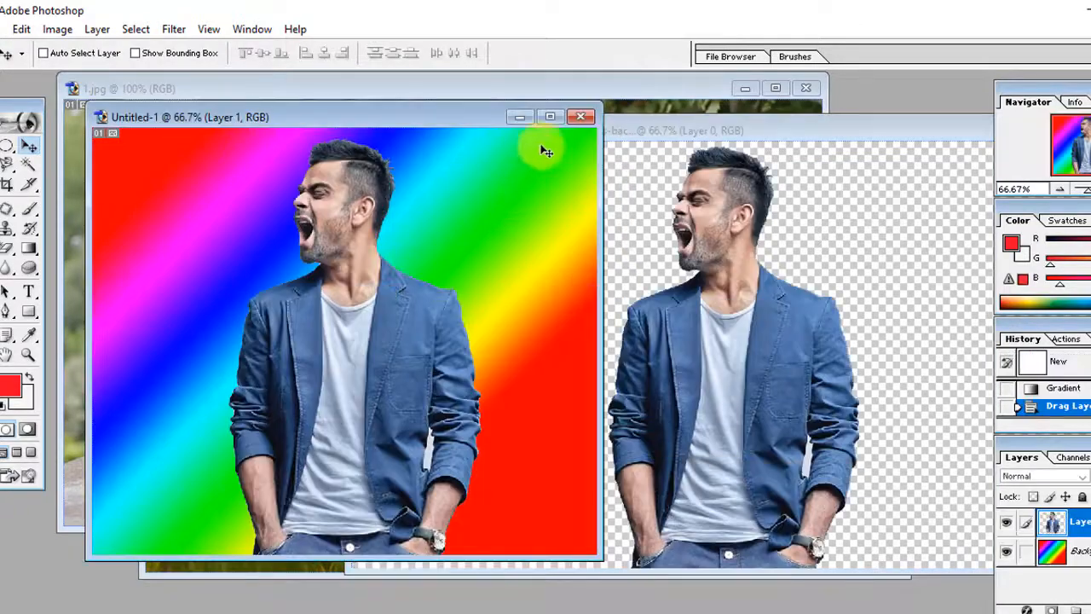
left_click(563, 112)
mouse_move(608, 312)
left_mouse_down()
mouse_move(589, 329)
mouse_move(607, 327)
left_mouse_up()
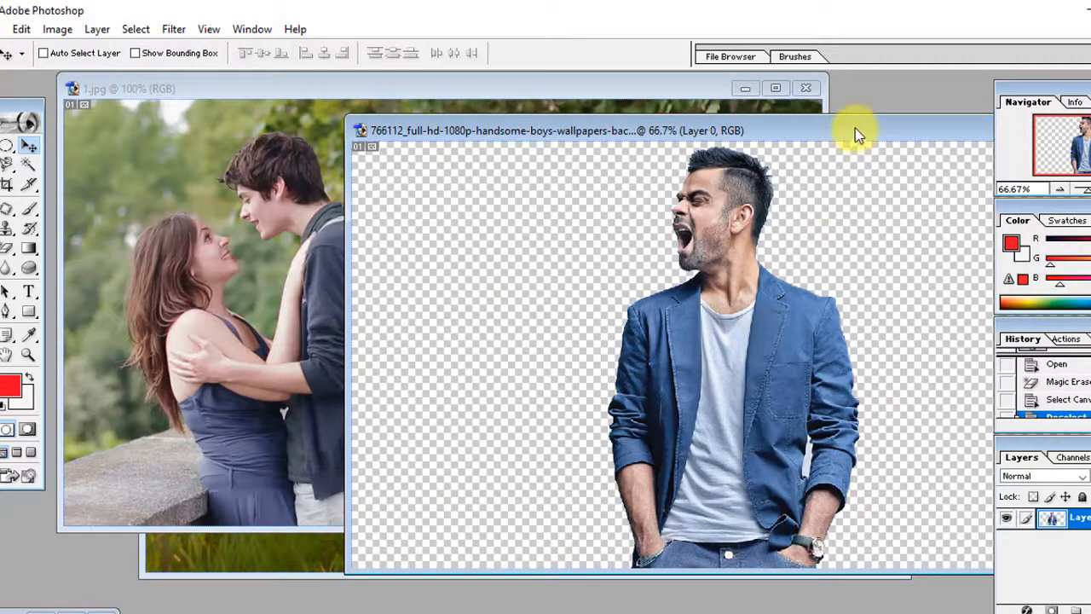
Reposition the window of the cut-out man's photo and revert the photo to its original snapshot.
left_click_drag(855, 128, 608, 125)
left_click(1042, 382)
scroll(1062, 366, "up", 1)
left_click(1075, 349)
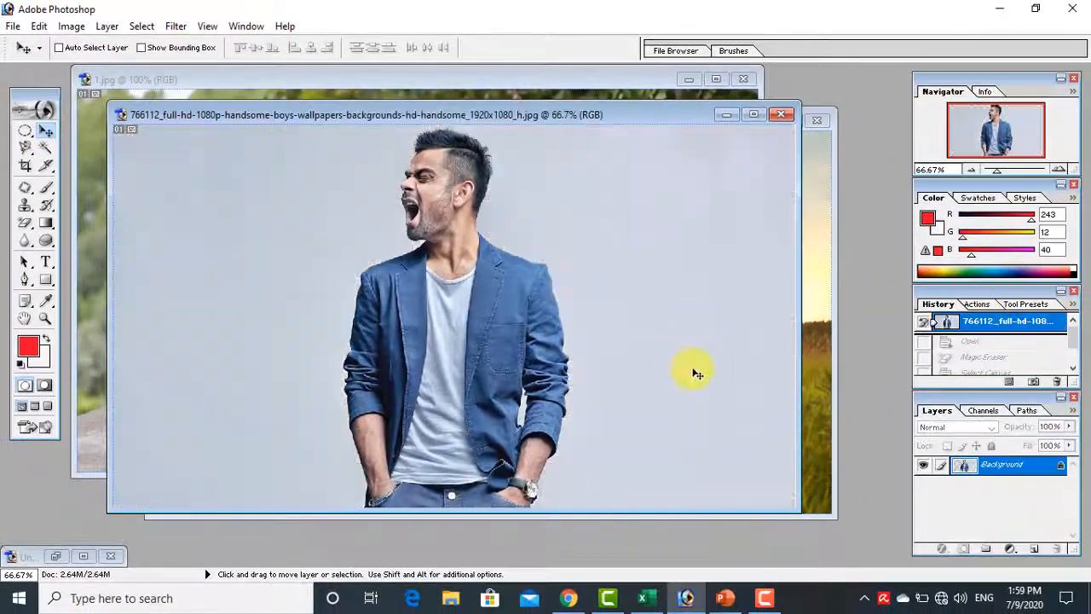
Apply the spectrum gradient diagonally across the man's photo at 100% opacity and revert to the photo's snapshot.
left_click(45, 225)
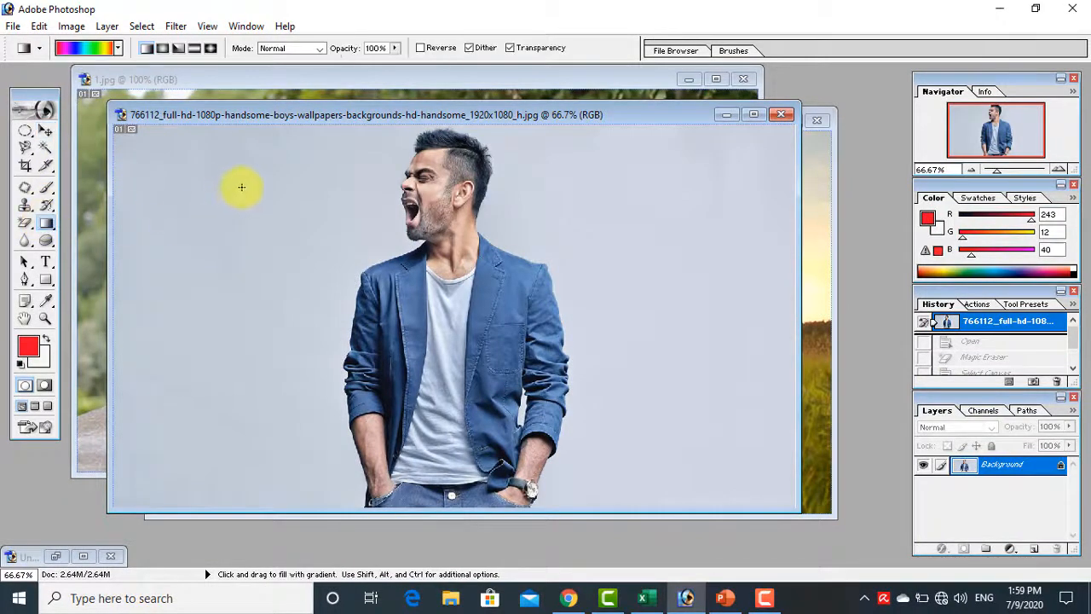
left_click_drag(239, 188, 657, 434)
left_click(987, 324)
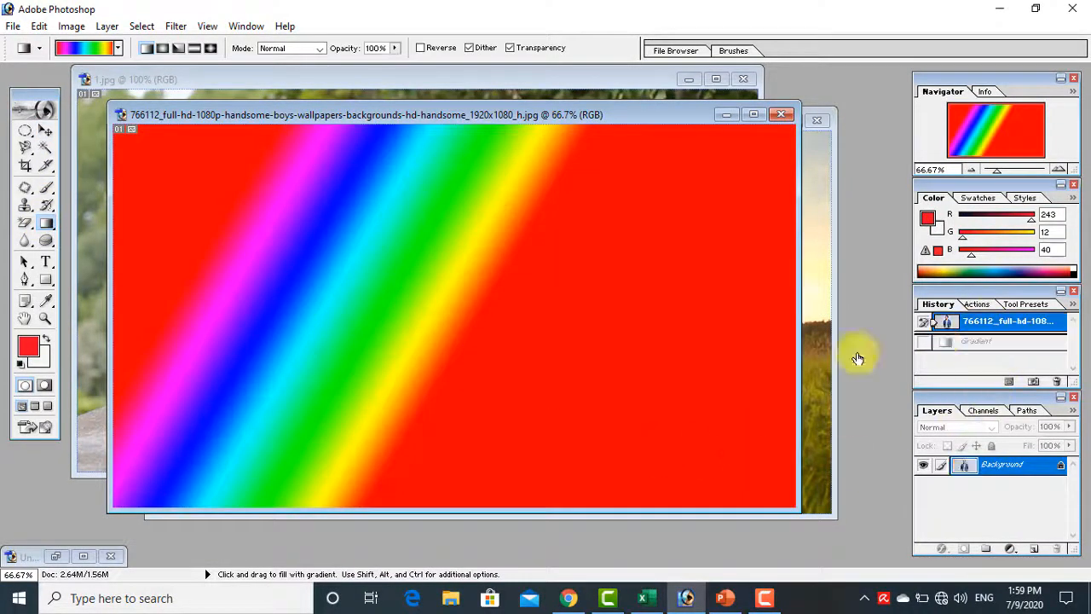
Lower the gradient opacity to 39%, apply the spectrum diagonally across the man's photo, and revert to the photo's snapshot.
left_click(395, 48)
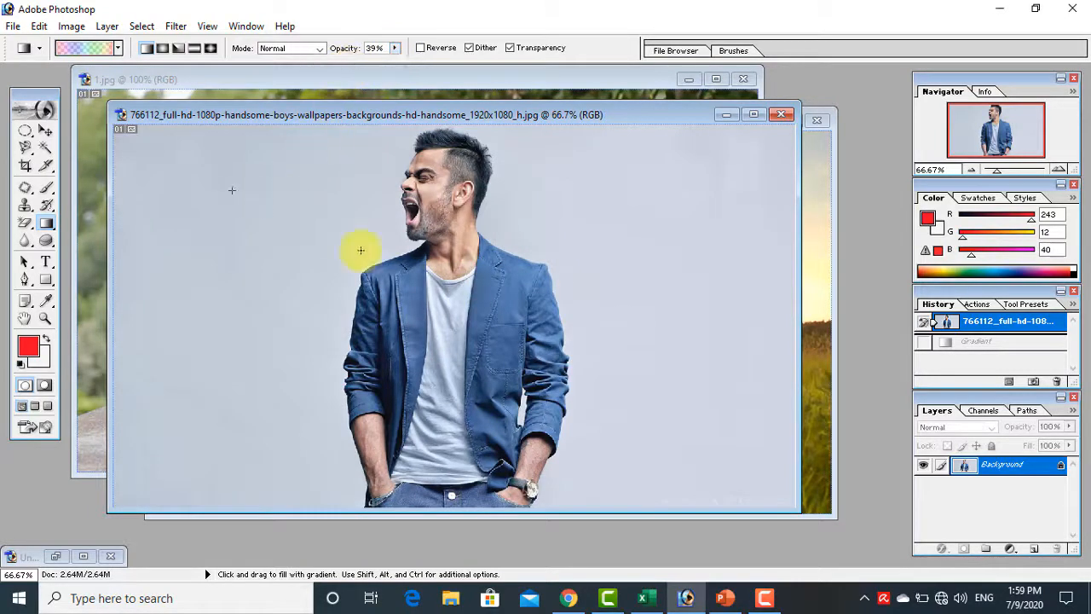
left_click_drag(360, 248, 647, 415)
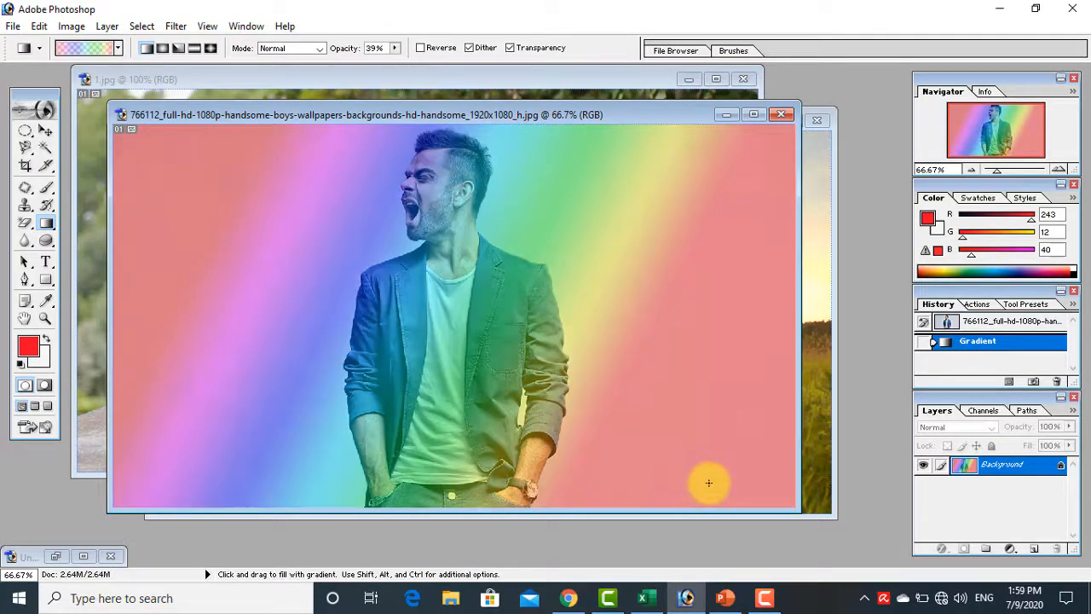
left_click(957, 330)
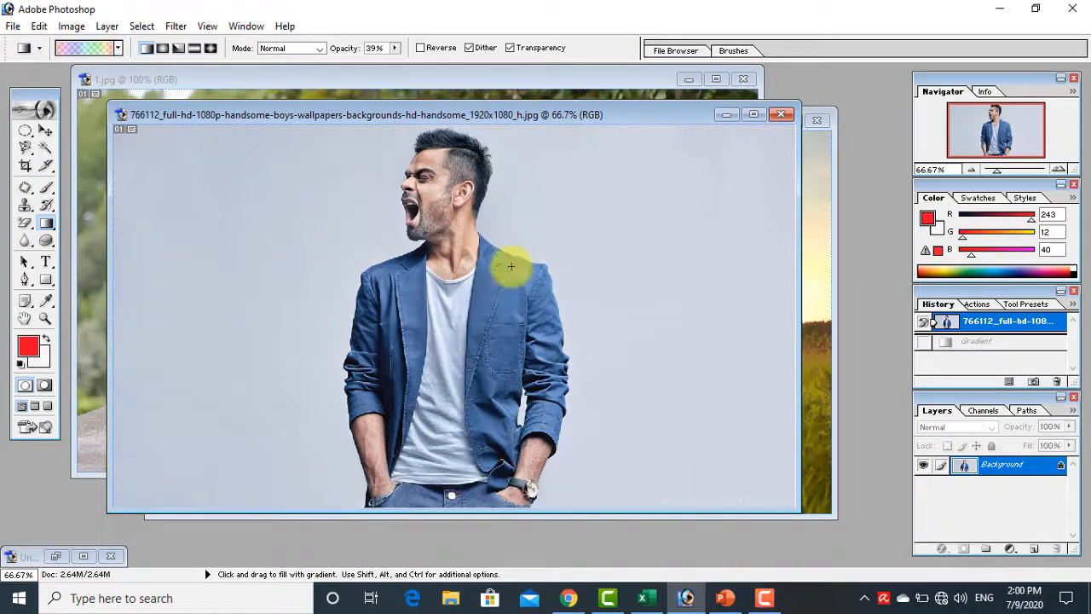
Maximize the window of the man's photo and activate the Pen tool.
left_click(753, 115)
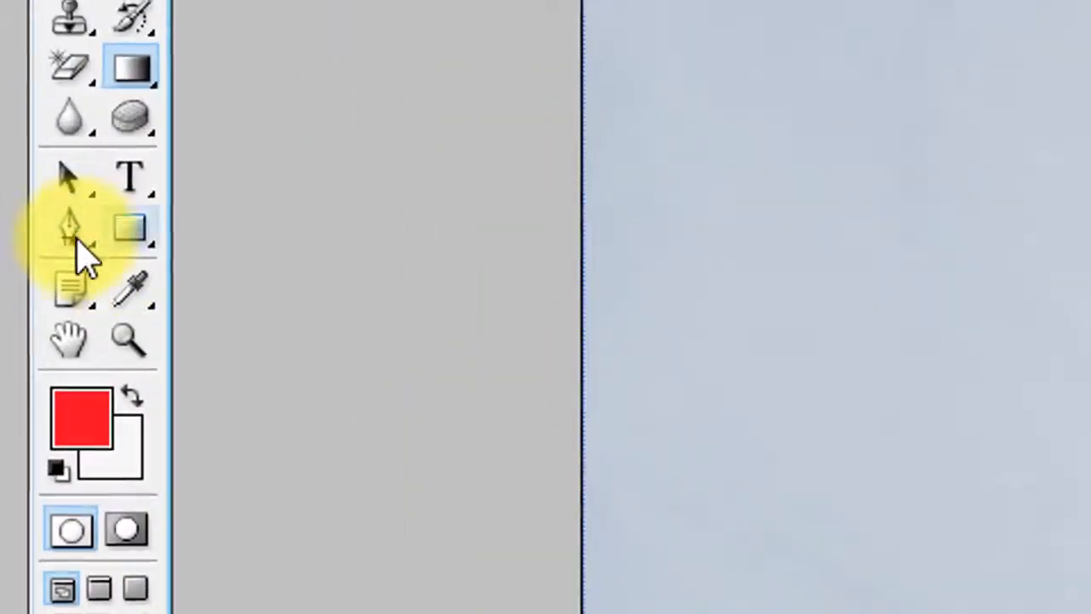
left_click_drag(42, 259, 175, 260)
left_click_drag(277, 251, 277, 252)
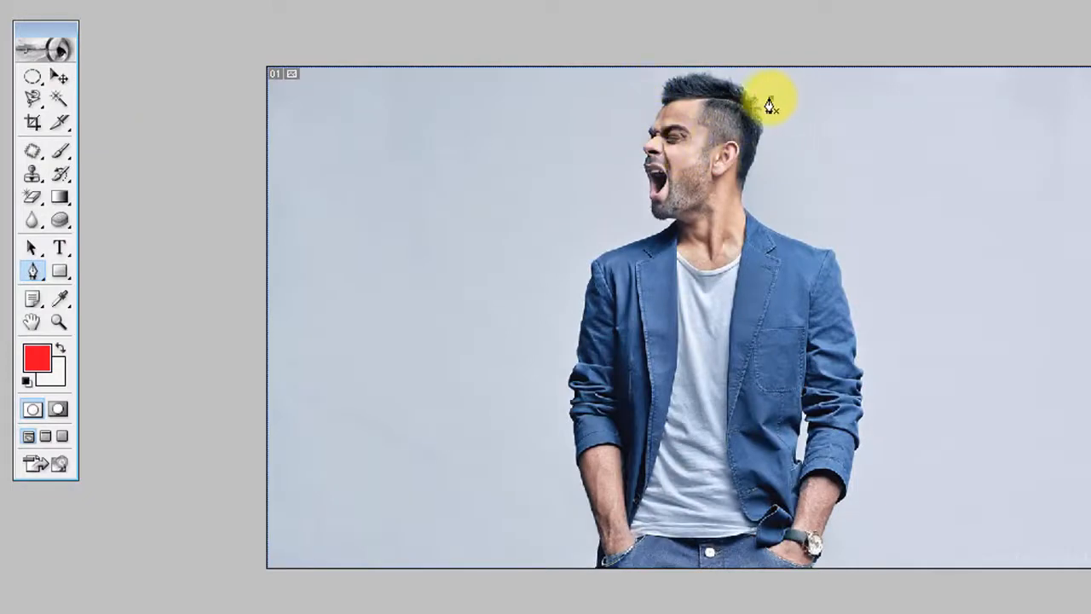
Draw a red-filled polygon over the man's head and torso with the Pen tool and revert the photo to its original snapshot.
left_click(772, 100)
left_click(669, 91)
left_click(613, 185)
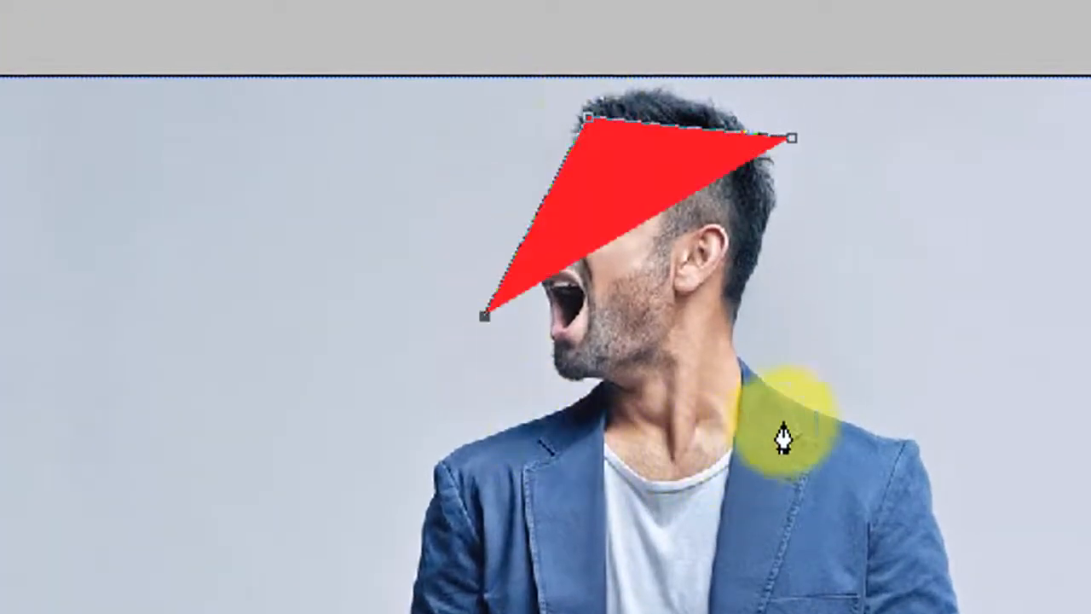
left_click(794, 401)
left_click(730, 312)
left_click(536, 482)
left_click(153, 412)
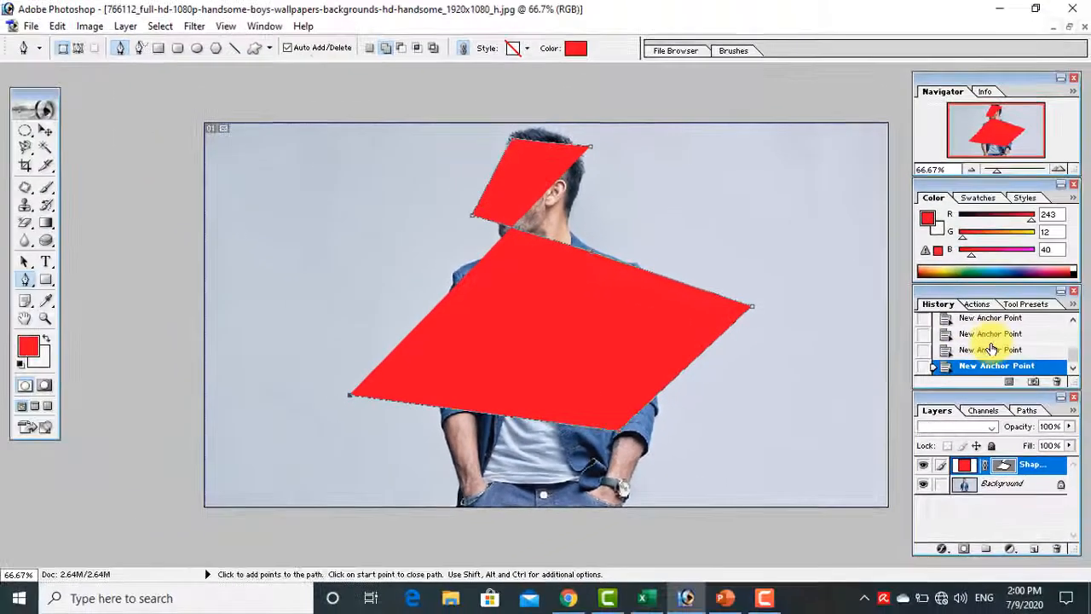
scroll(1002, 347, "up", 5)
left_click(967, 320)
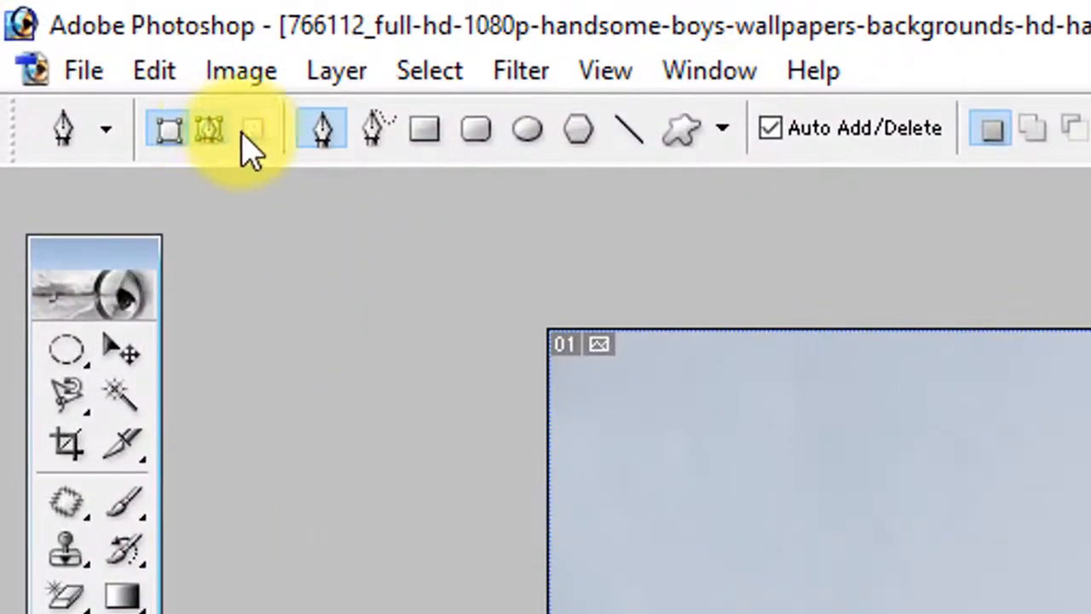
With the Pen tool in Paths mode, trace the man's outline from his forehead down the face, shoulder and arm to the waist.
left_click(373, 129)
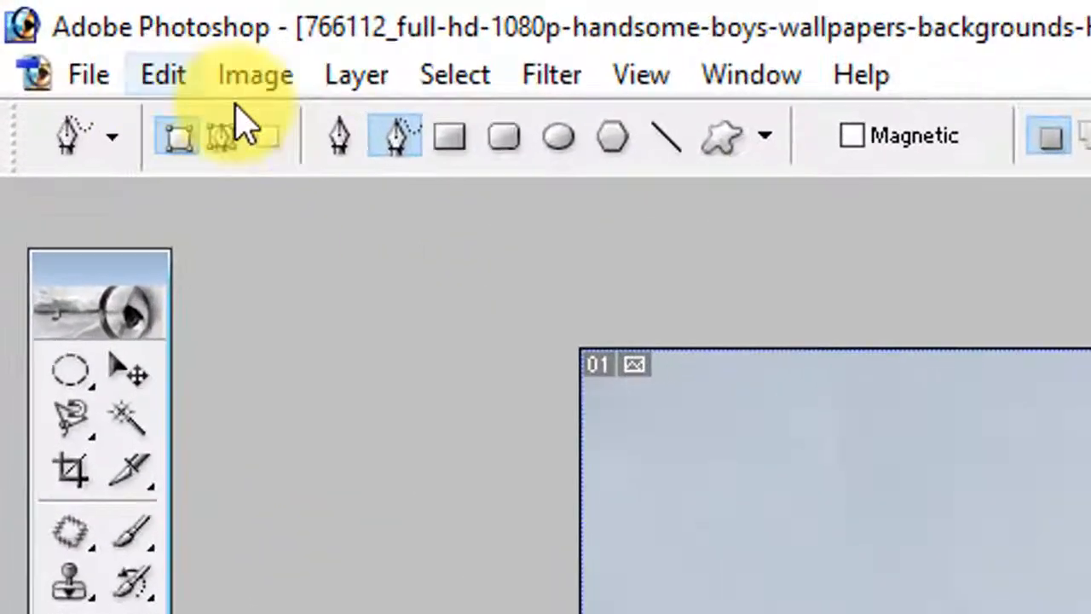
left_click(125, 50)
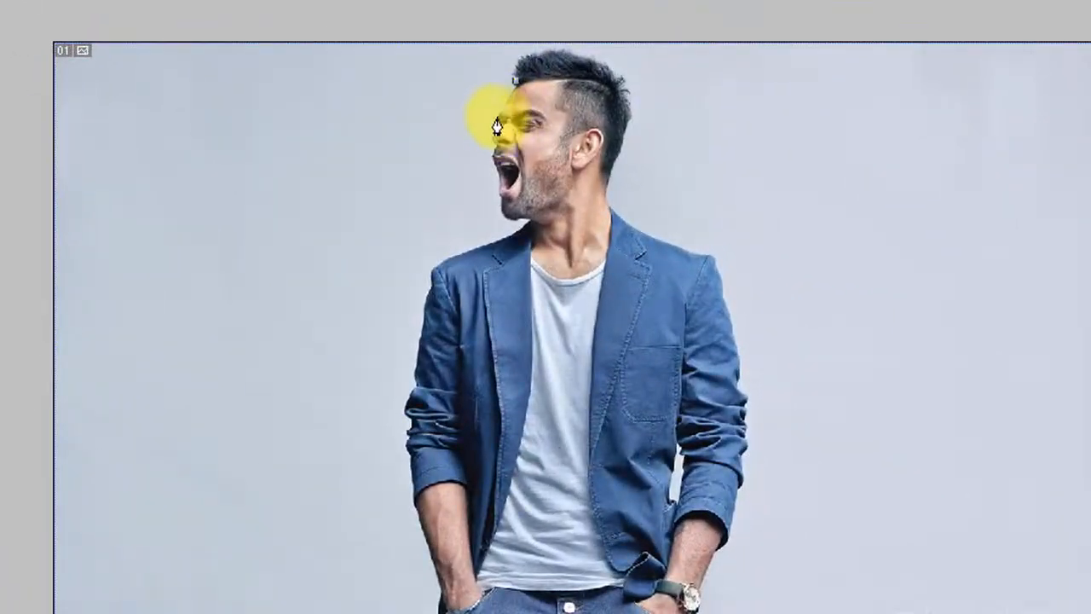
left_click_drag(497, 126, 481, 156)
left_click(490, 145)
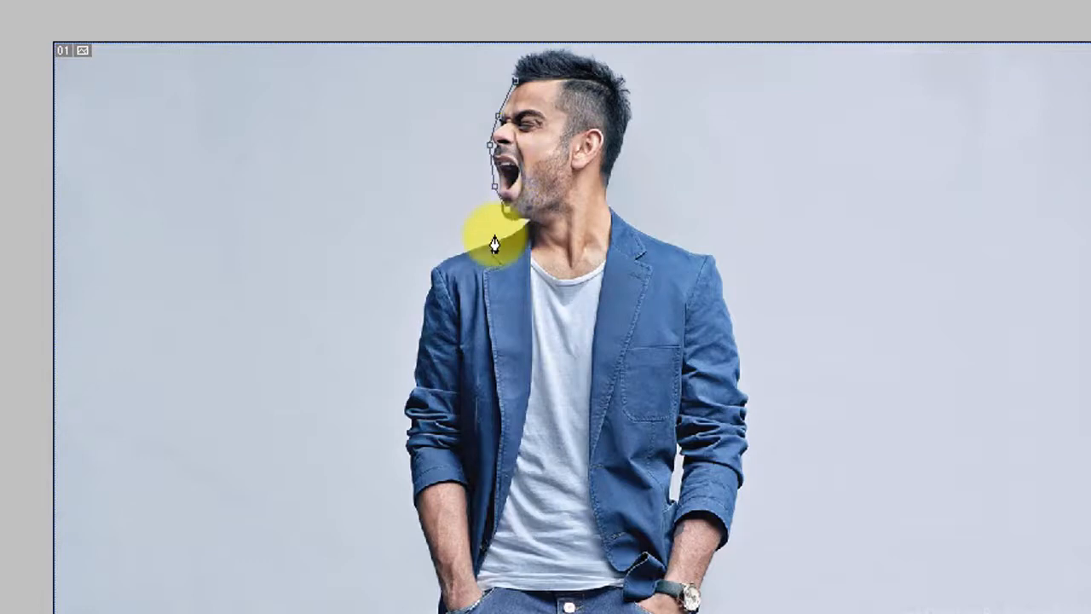
left_click(461, 250)
left_click(426, 271)
left_click(418, 347)
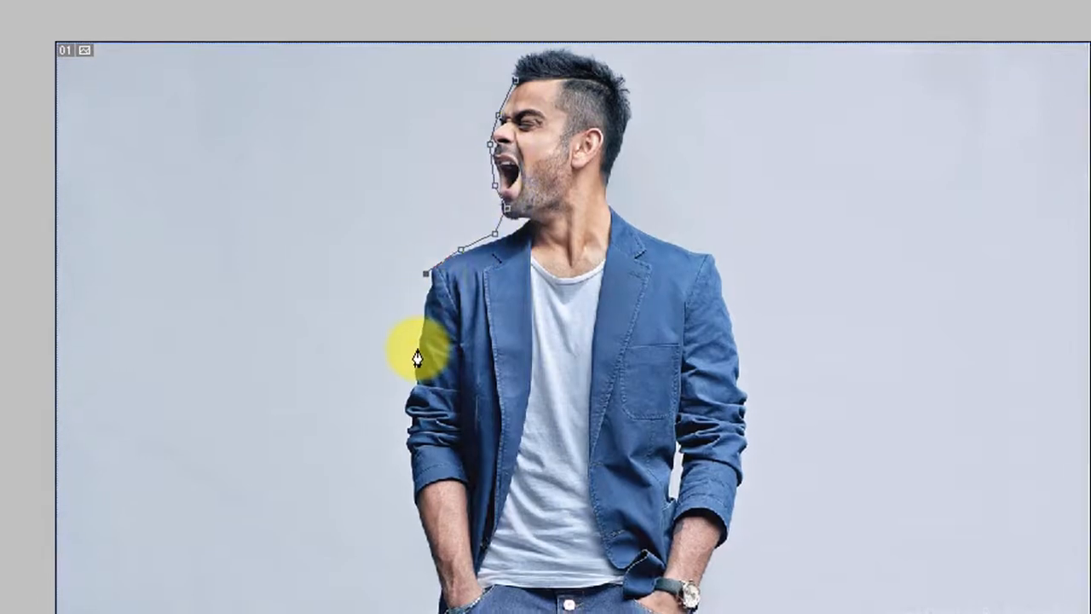
left_click(411, 415)
left_click(423, 504)
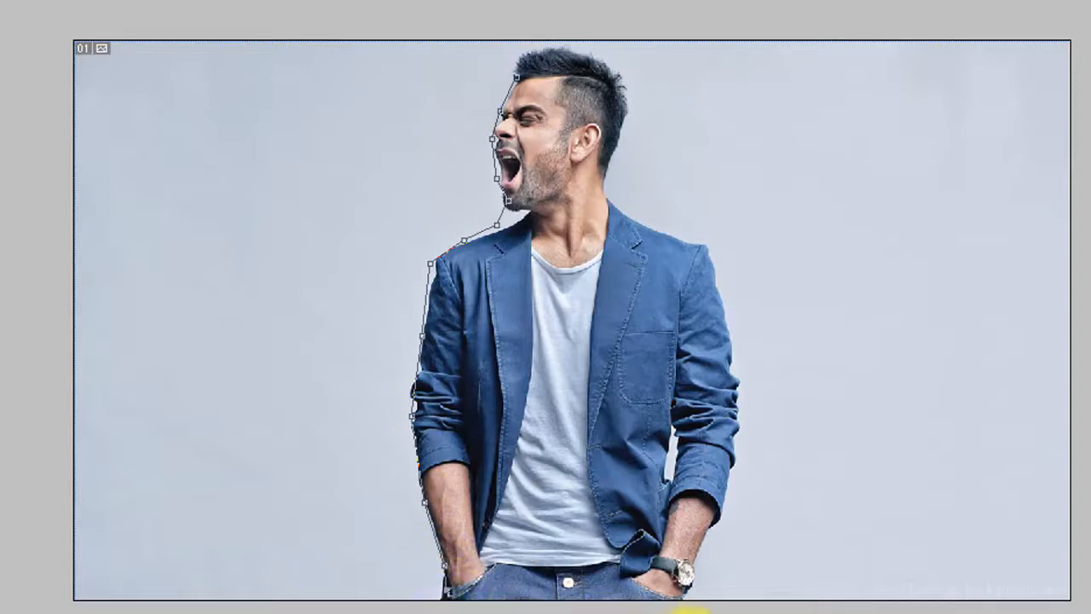
Continue the path across the photo's lower edge and up the man's other arm to the shoulder.
left_click(685, 598)
left_click(720, 517)
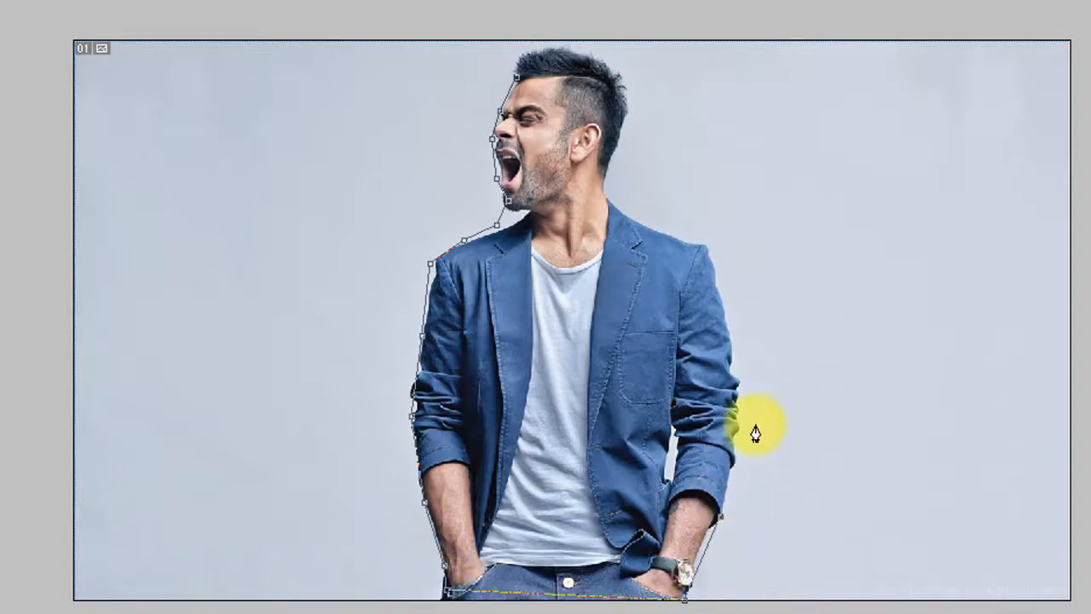
left_click(736, 402)
left_click(720, 297)
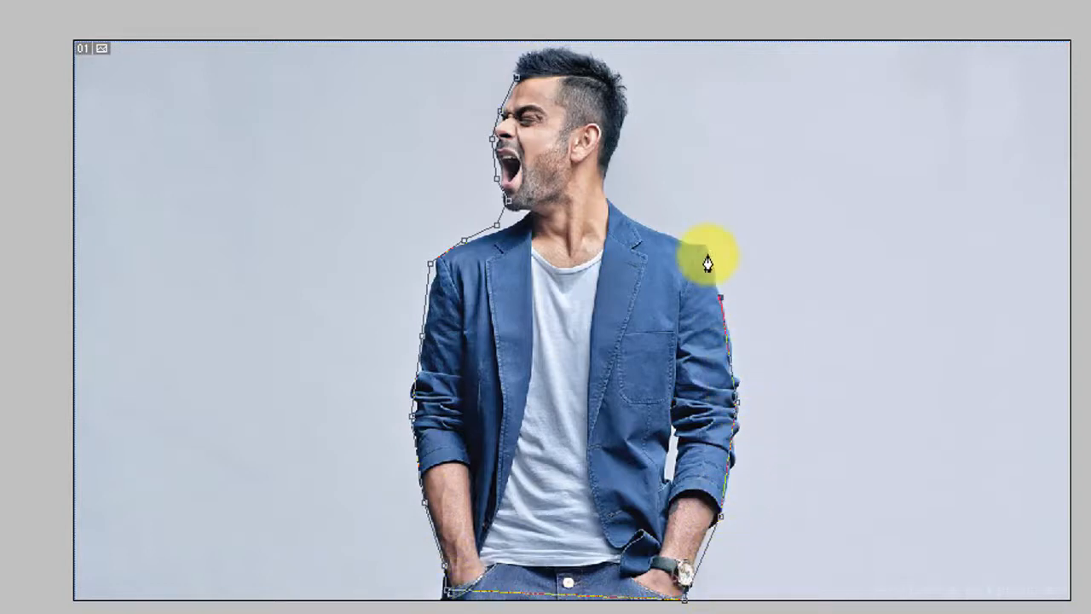
left_click(701, 247)
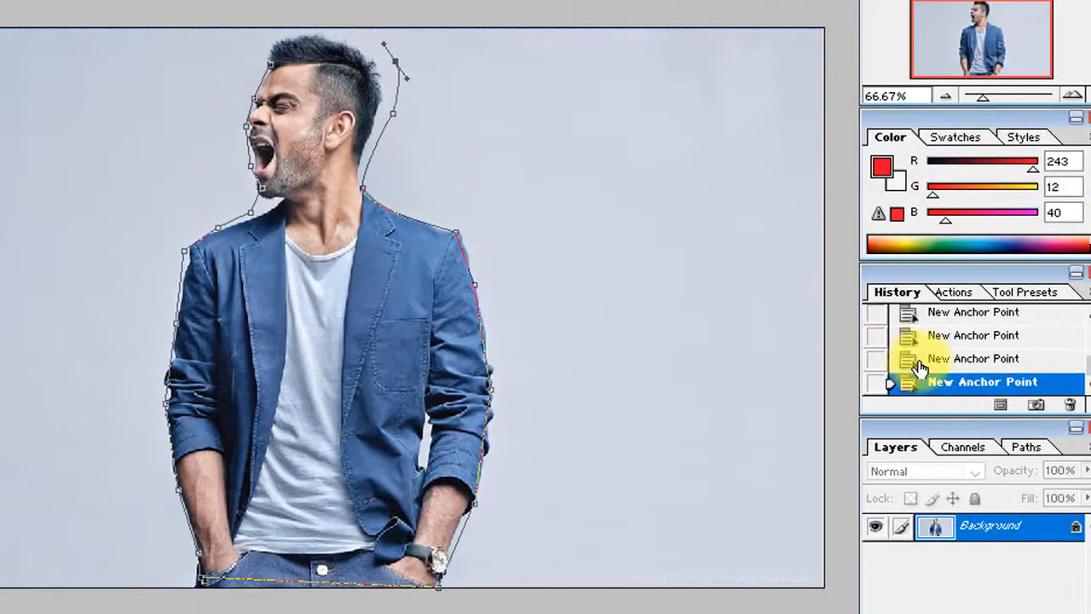
Step back the last two anchor points behind the head, retrace around the hair, and close the path at its starting point.
left_click(921, 358)
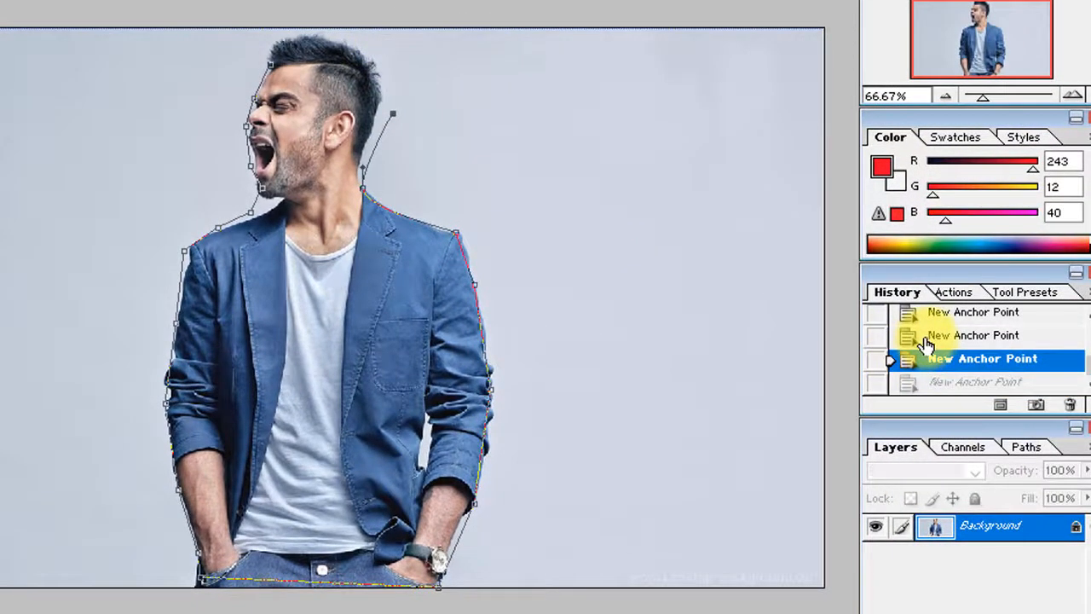
left_click(927, 337)
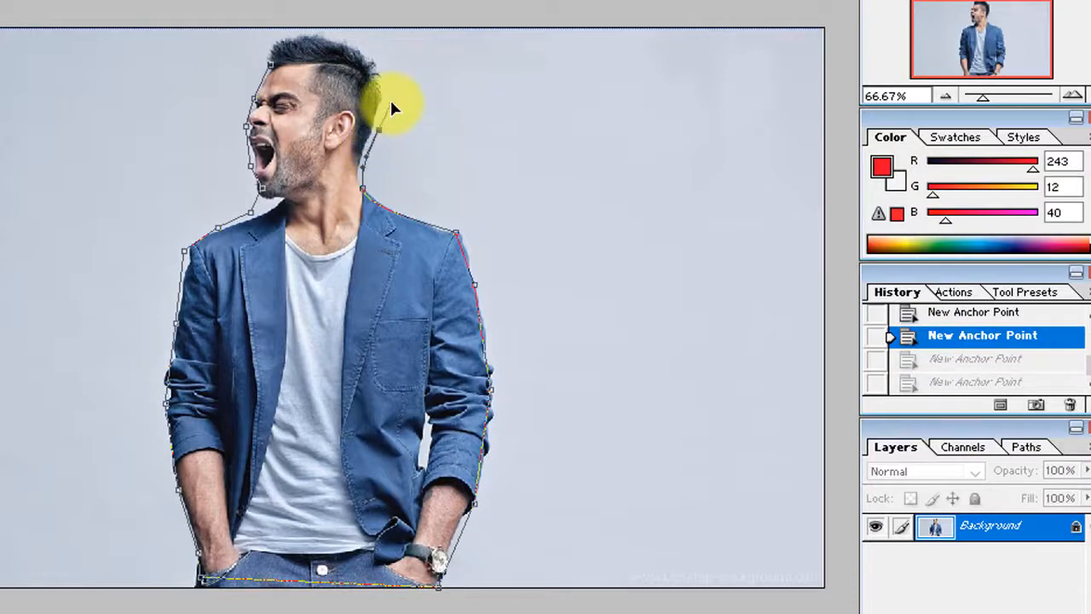
left_click_drag(390, 68, 312, 46)
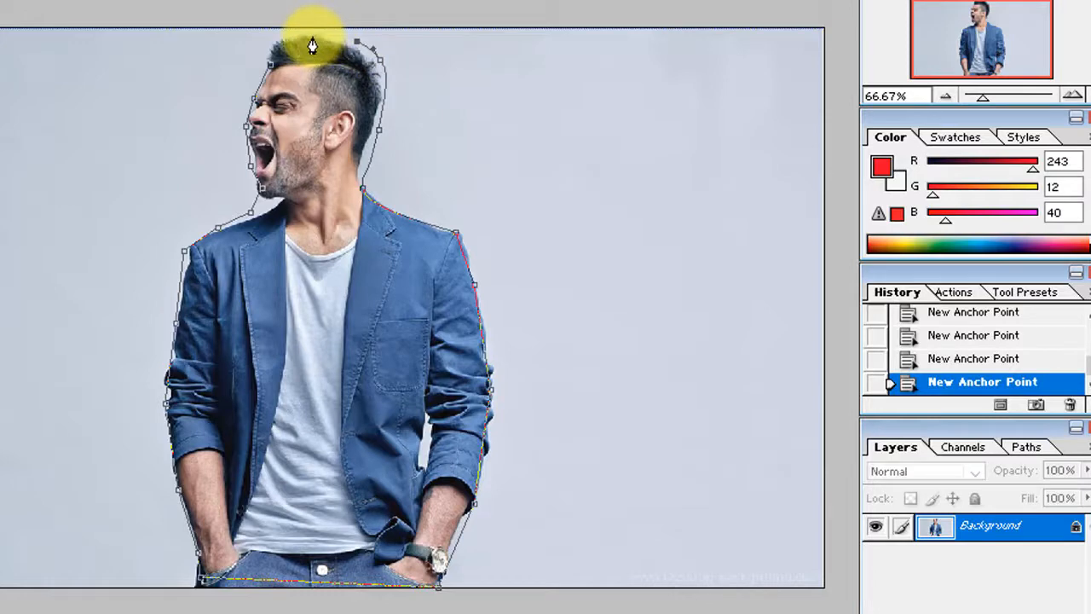
left_click(273, 68)
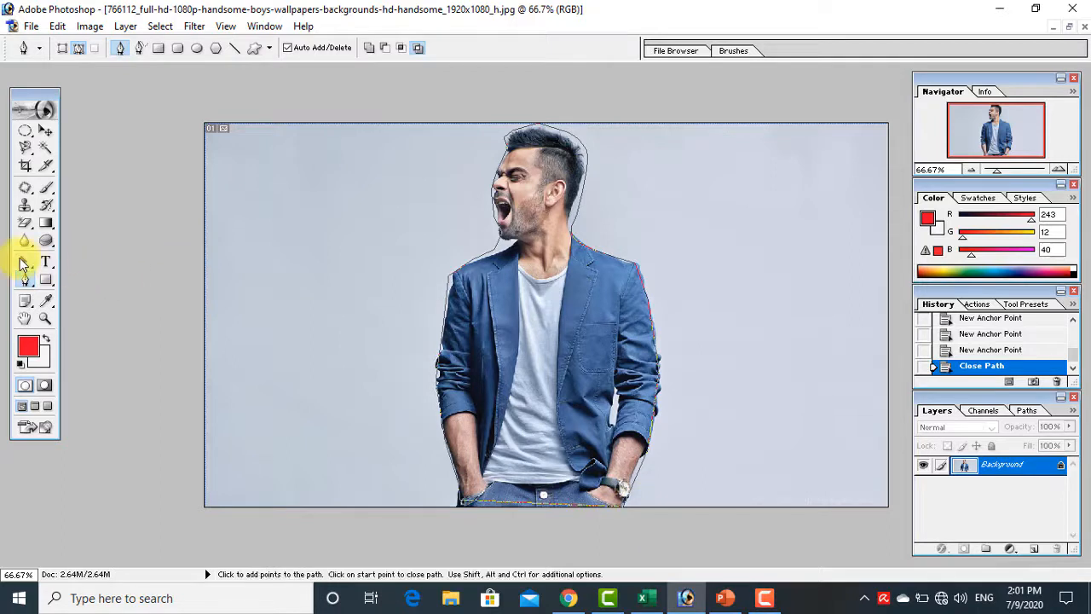
Move the closed path onto the empty background beside the man with the Path Selection tool and return it over his outline.
left_click(25, 264)
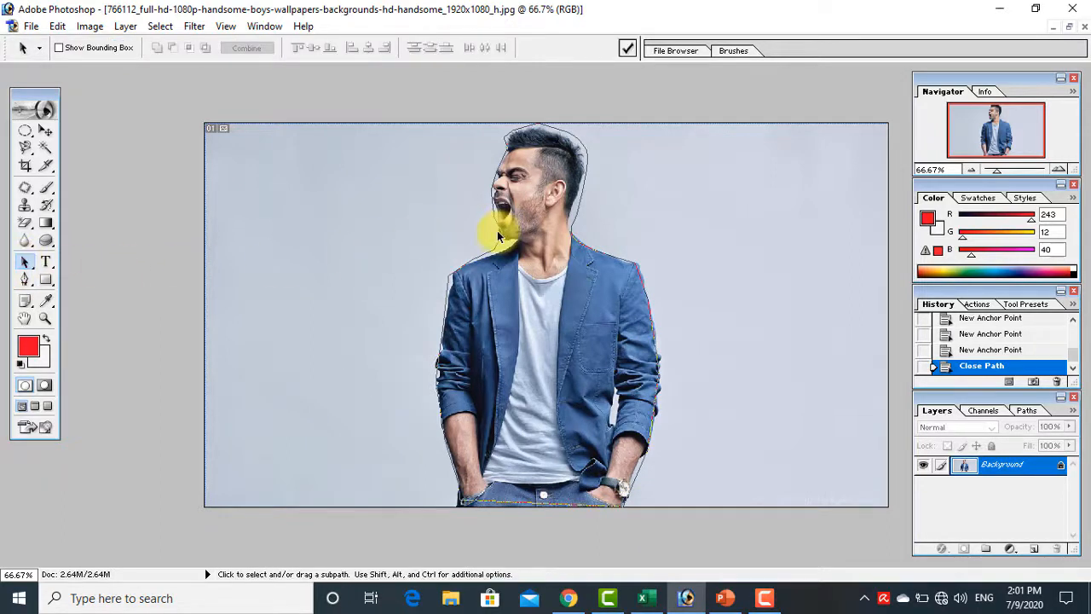
left_click_drag(502, 237, 284, 234)
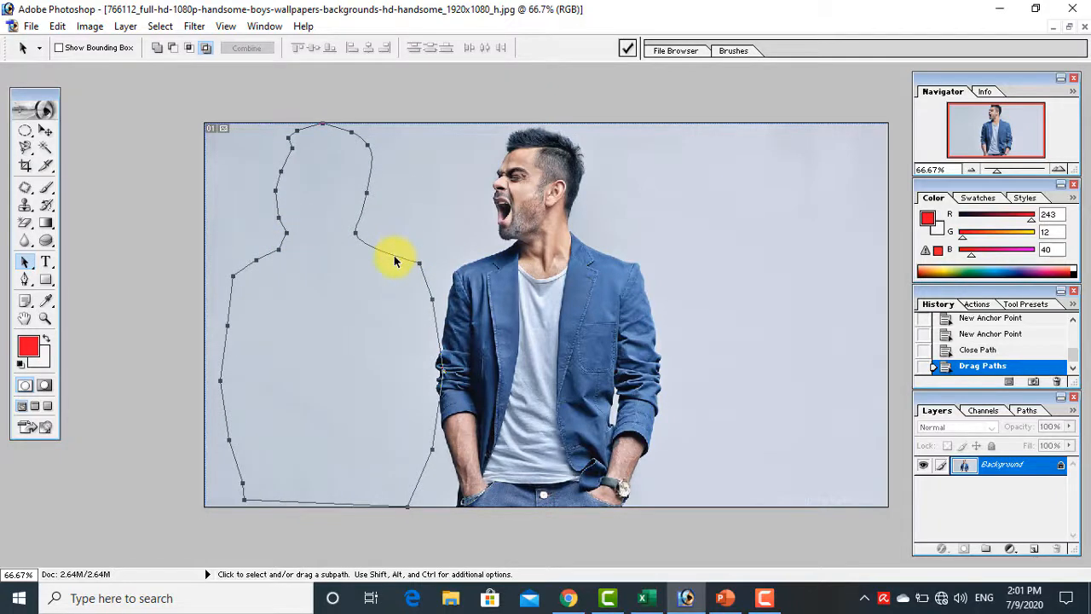
left_click_drag(395, 261, 610, 261)
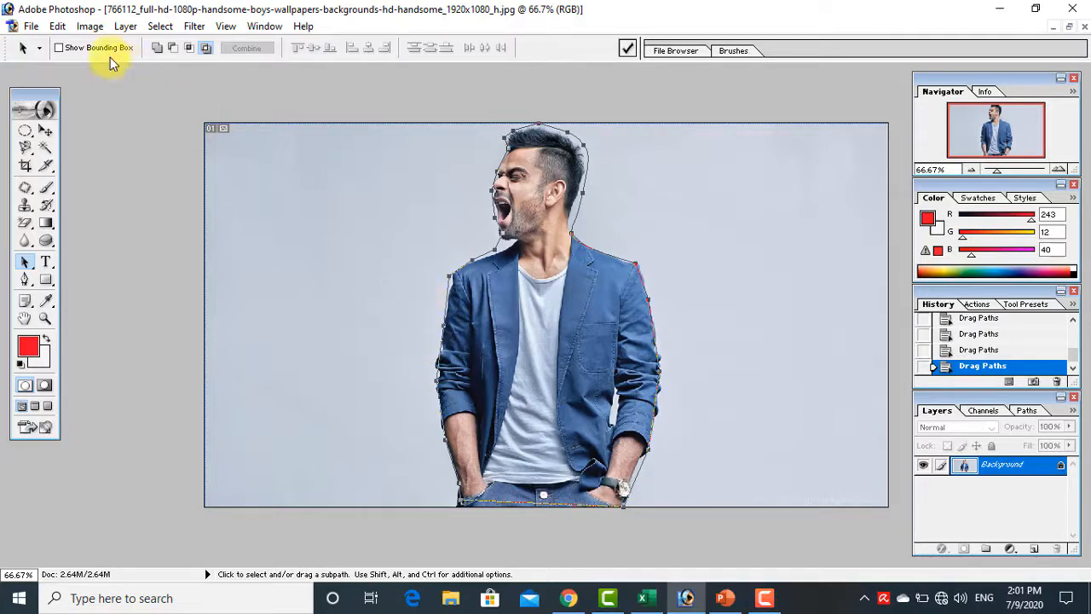
Paste a copy of the path over the man and try to move it with the Move tool.
left_click(60, 26)
left_click(110, 178)
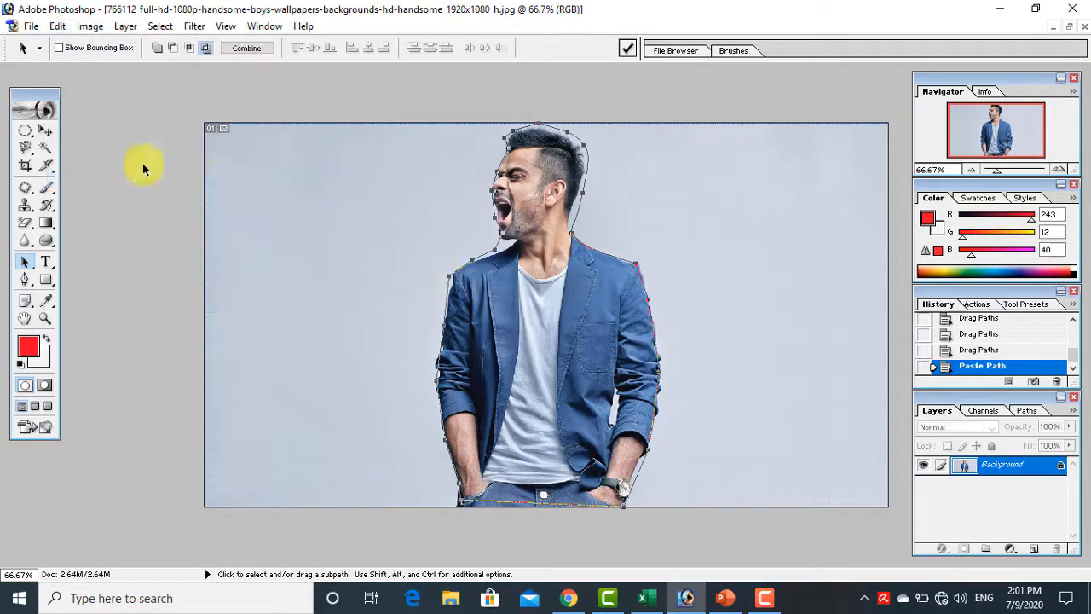
left_click(47, 130)
left_click(373, 328)
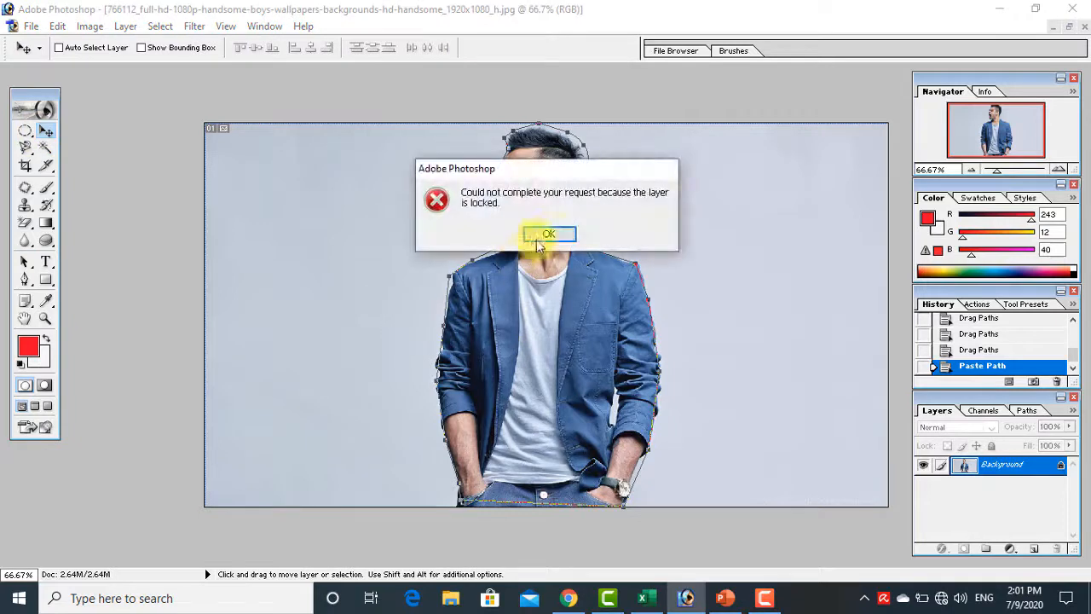
left_click(546, 233)
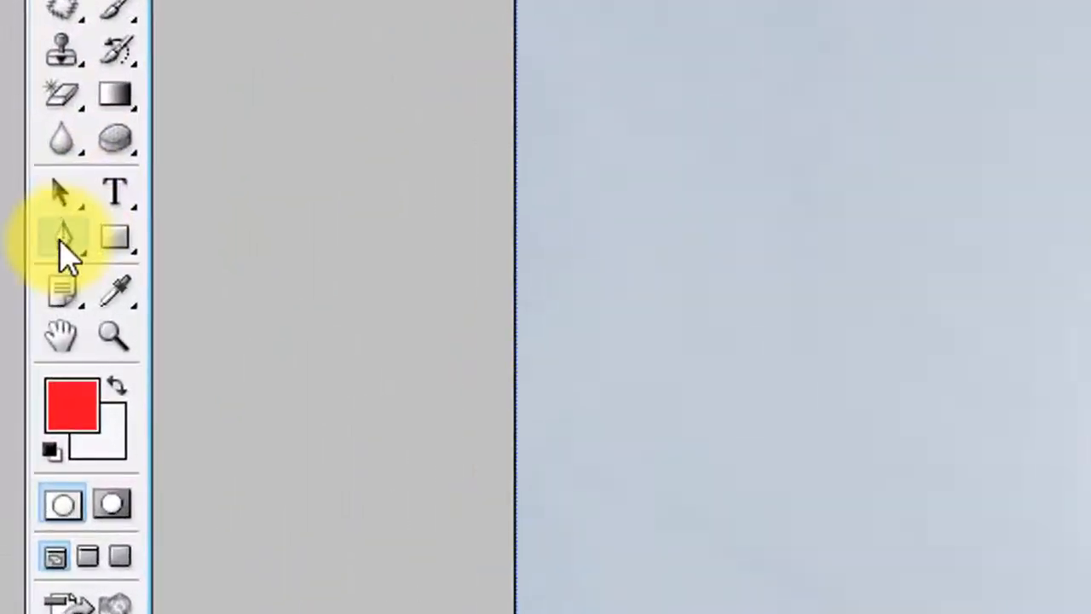
Start an extra curved path beside the man's neck and shoulder with the Pen tool and step back to the Paste Path state.
left_click(23, 281)
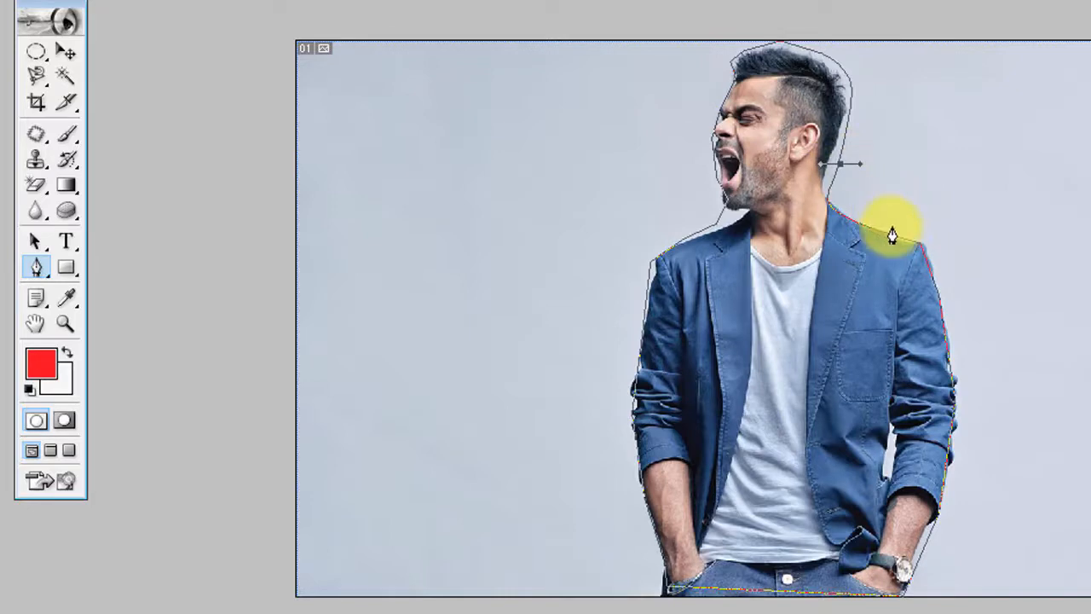
left_click_drag(903, 236, 938, 239)
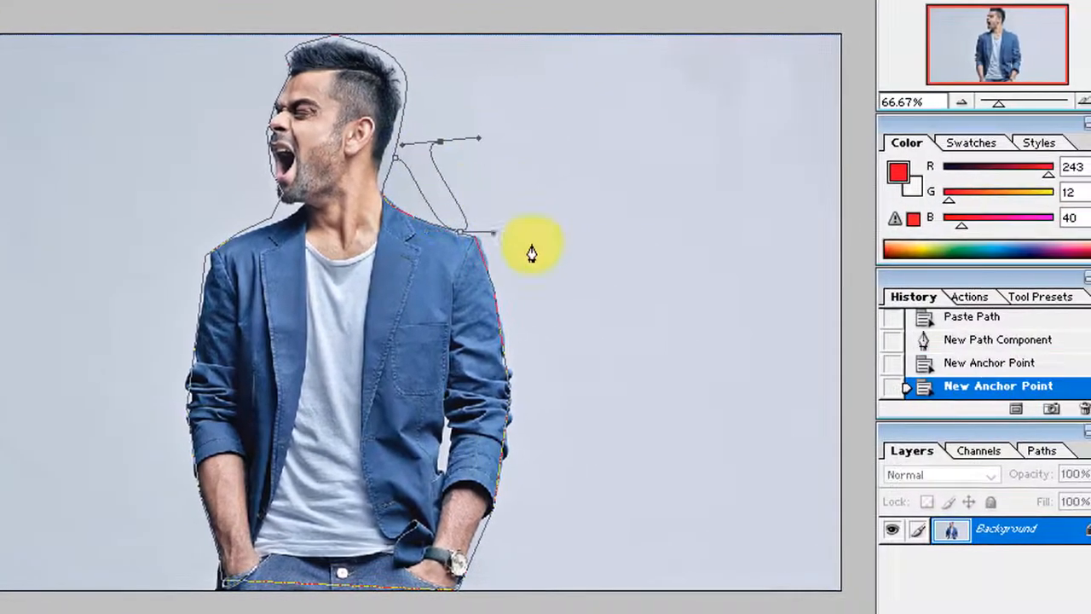
left_click(956, 364)
left_click(958, 341)
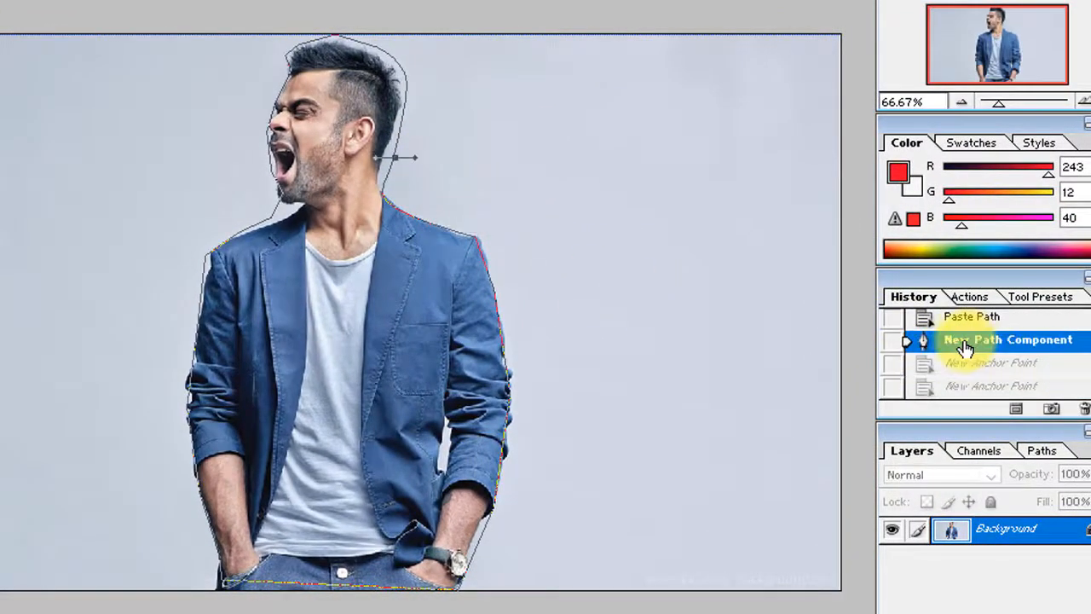
left_click(953, 320)
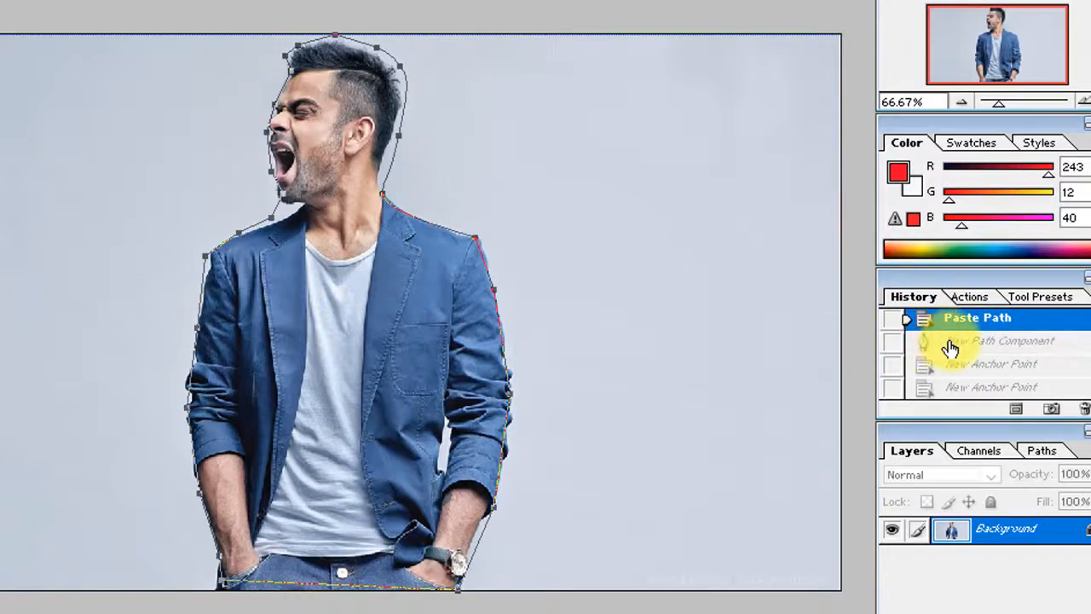
left_click(947, 342)
left_click(953, 320)
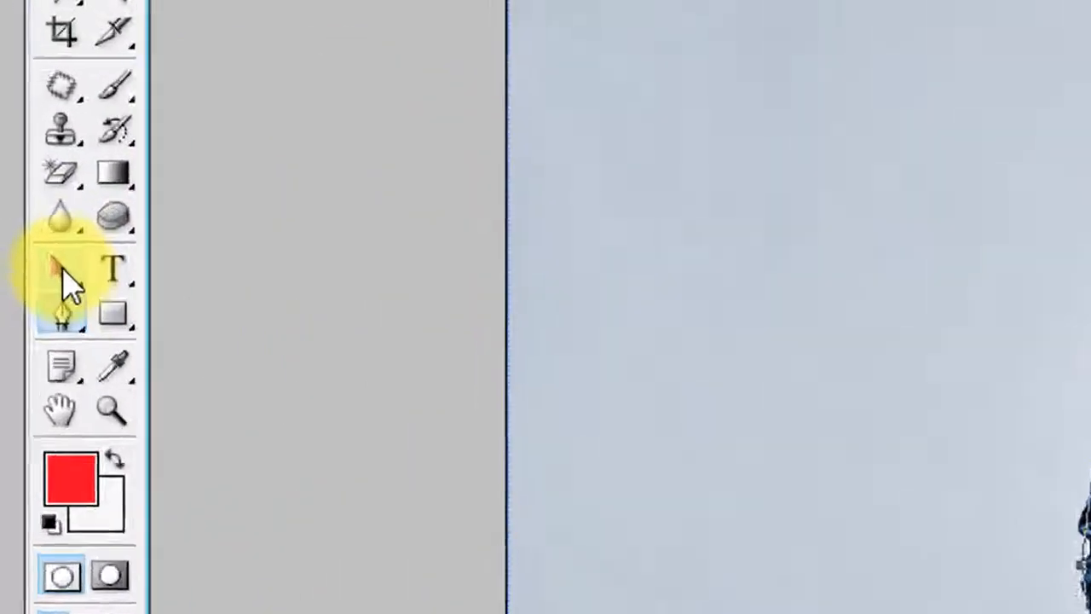
Place the two outline paths on opposite sides of the man with the Path Selection tool.
left_click(44, 281)
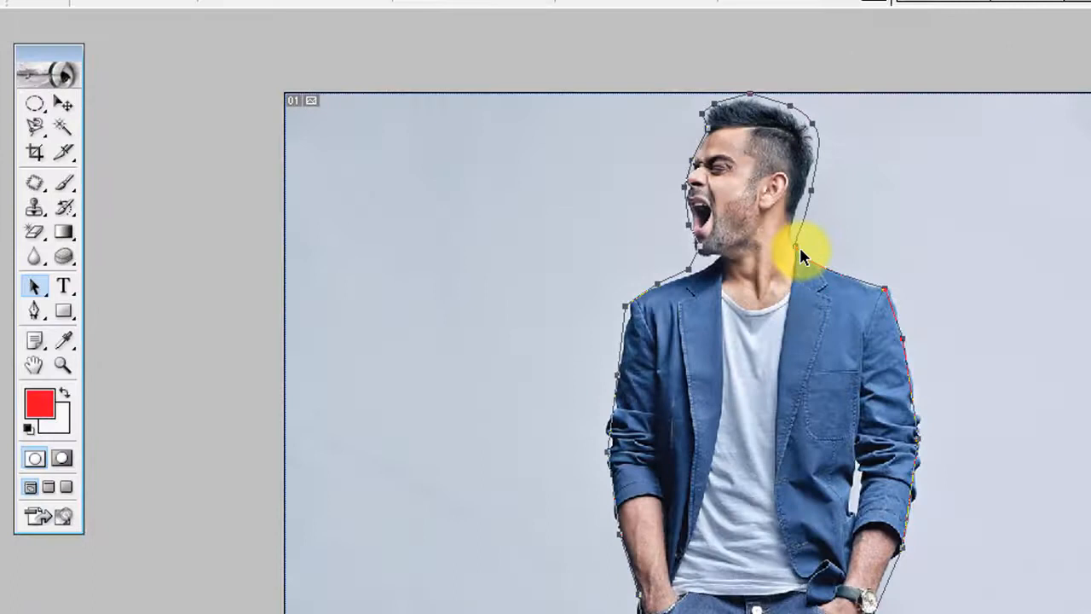
left_click_drag(798, 245, 825, 320)
left_click_drag(676, 324, 583, 300)
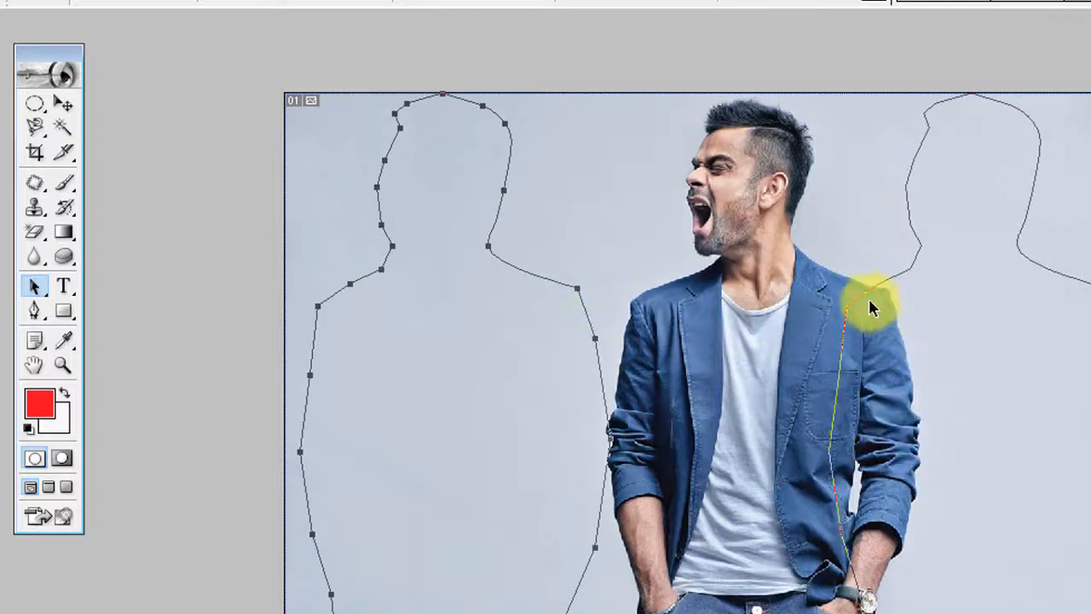
left_click_drag(870, 294, 930, 297)
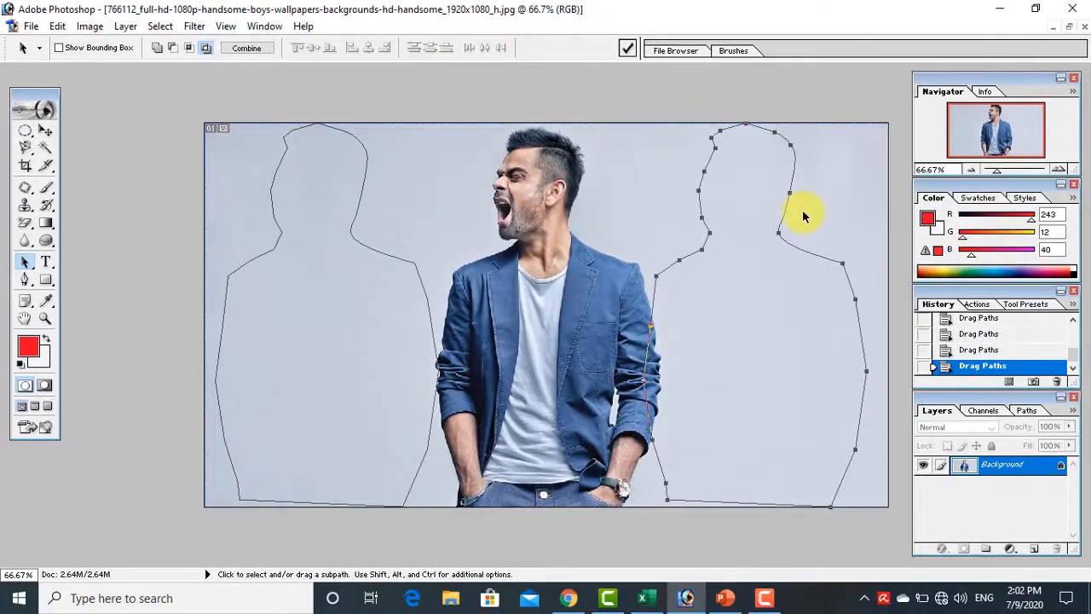
Step back through the path edits in the history and revert the man's photo to its original snapshot.
left_click(980, 350)
scroll(980, 350, "up", 1)
left_click(980, 348)
scroll(978, 349, "up", 1)
left_click(977, 338)
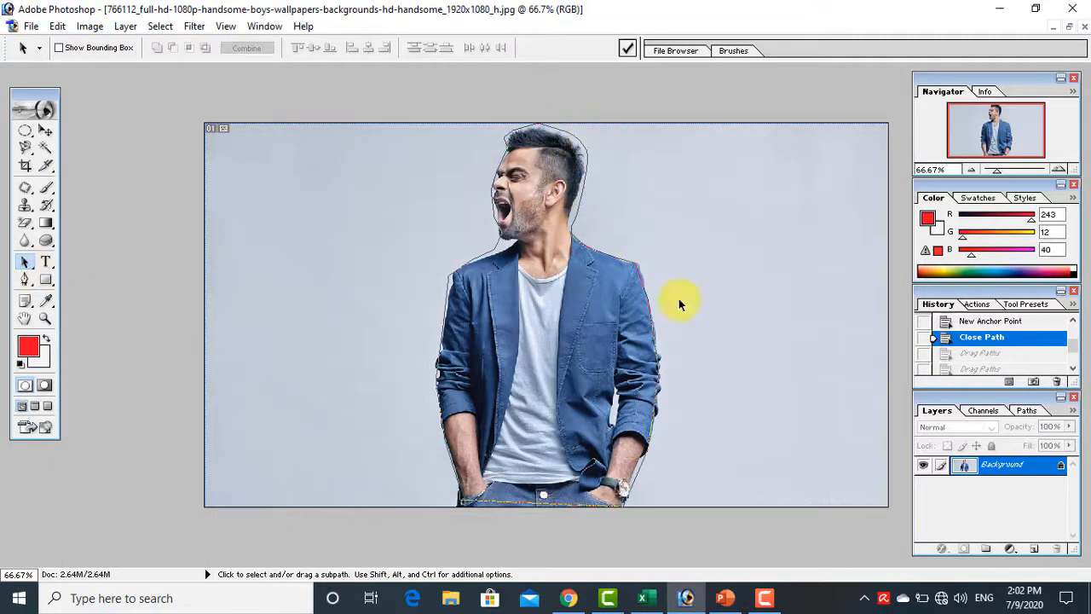
left_click(1008, 321)
scroll(1006, 333, "up", 1)
left_click(1004, 331)
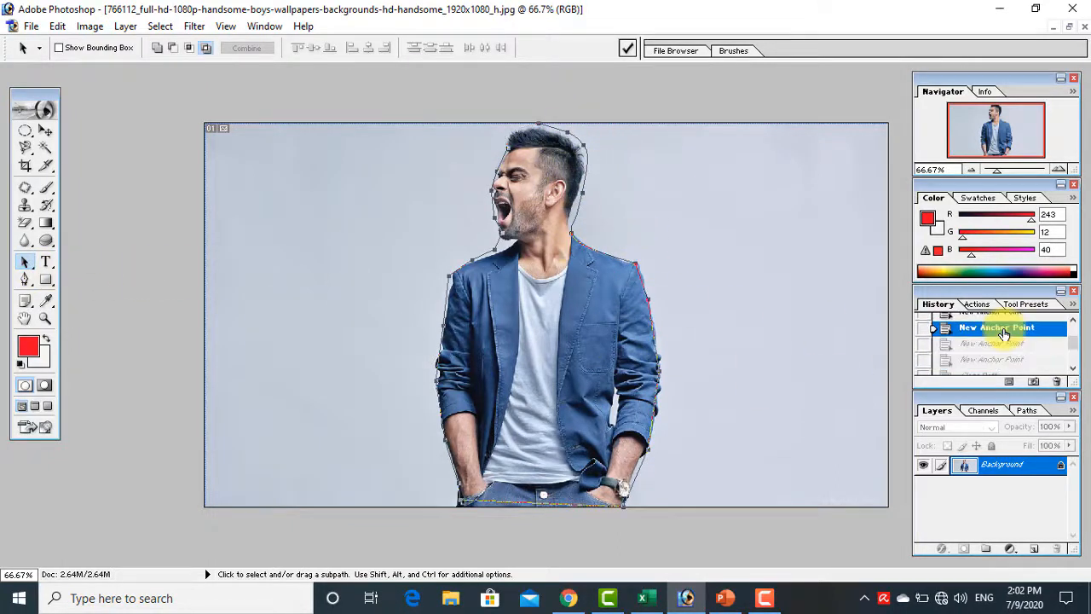
scroll(1004, 334, "up", 1)
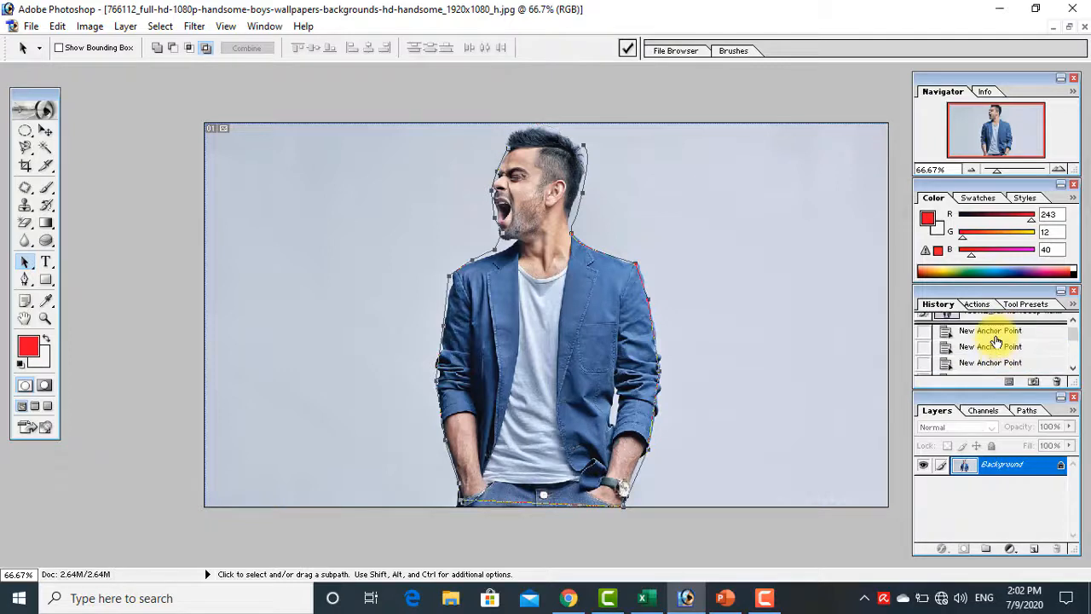
left_click(995, 337)
scroll(995, 341, "up", 1)
left_click(972, 321)
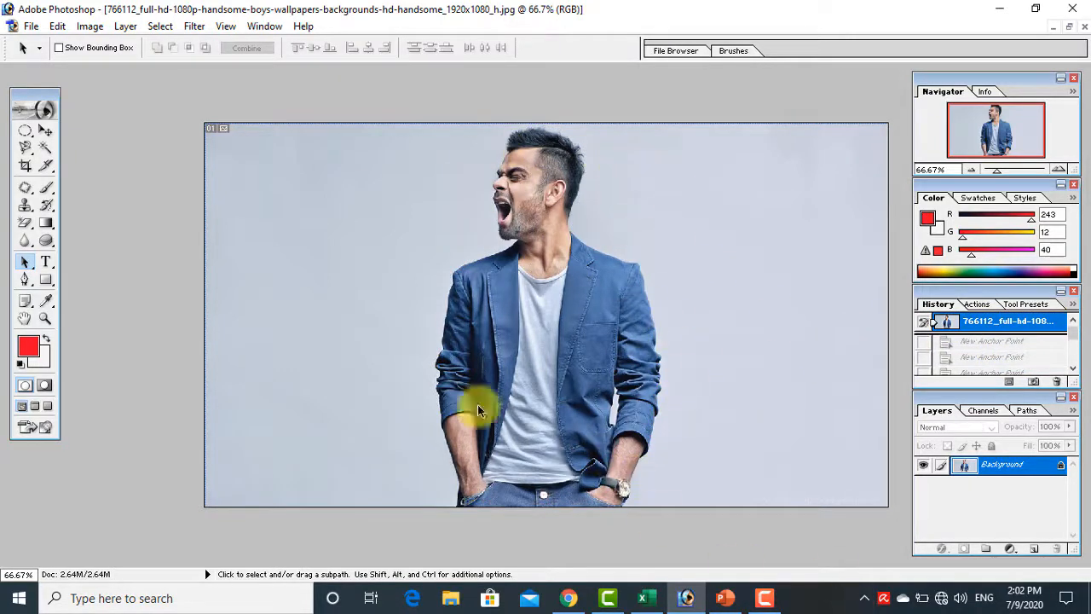
Draw a closed curved path around the man's face, torso and arms with the Pen tool.
left_click(27, 263)
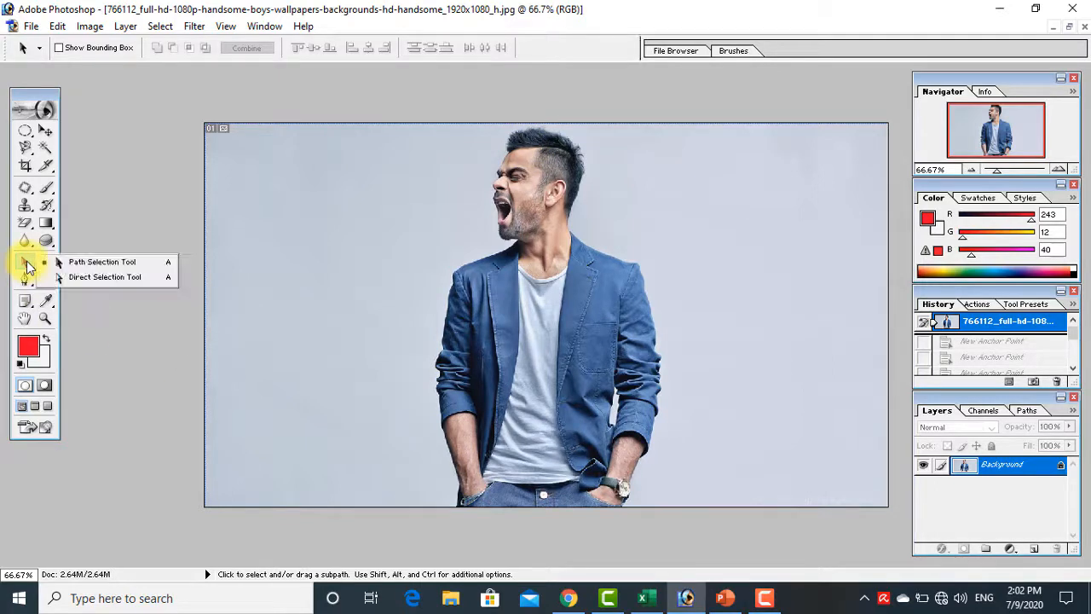
left_click(27, 267)
left_click(26, 279)
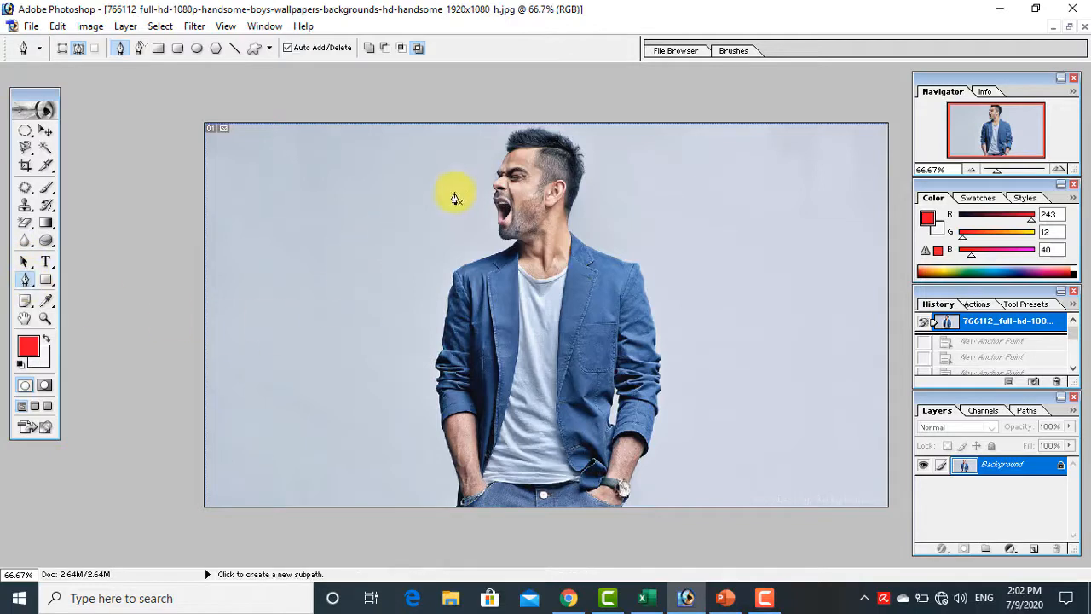
left_click(465, 189)
left_click(425, 263)
left_click_drag(419, 372, 516, 448)
left_click_drag(686, 404, 704, 361)
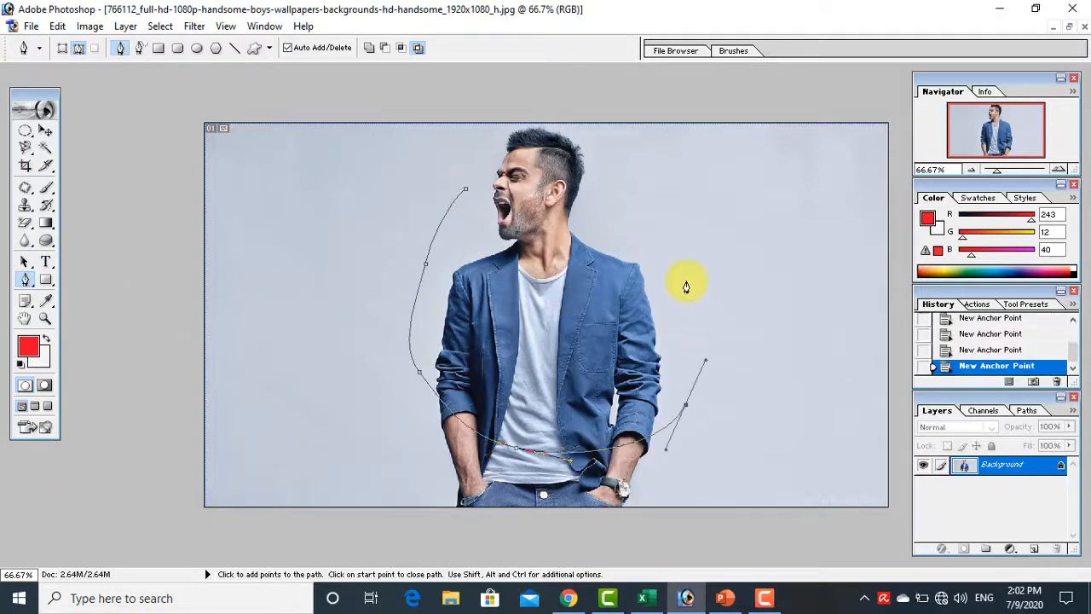
left_click_drag(663, 238, 644, 215)
left_click_drag(465, 188, 461, 202)
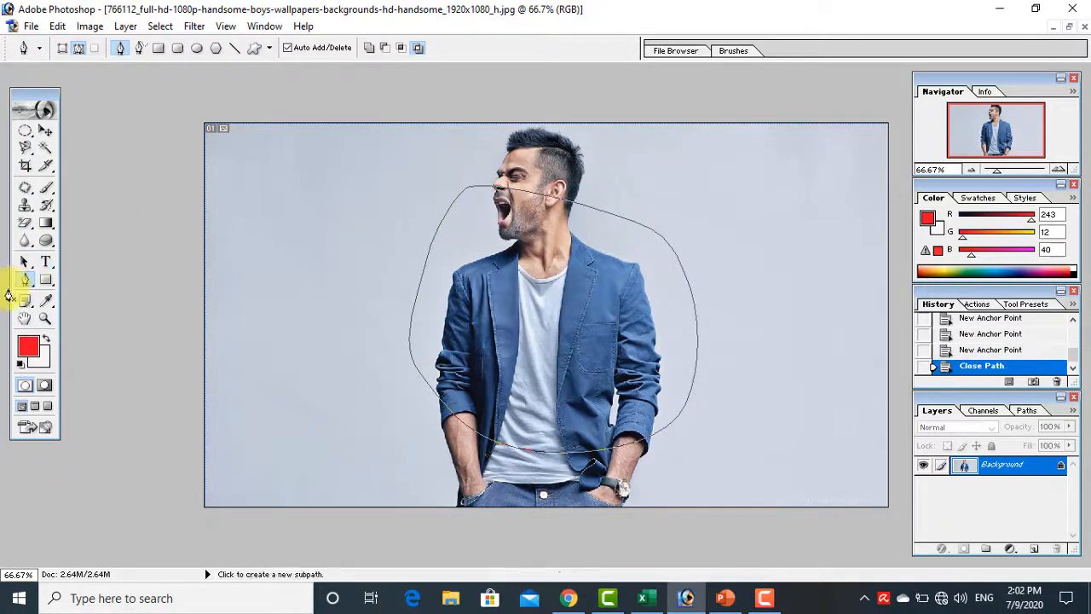
Move the whole closed path upward over the man's head and chest with the Path Selection tool.
left_click(24, 265)
left_click_drag(24, 267, 124, 271)
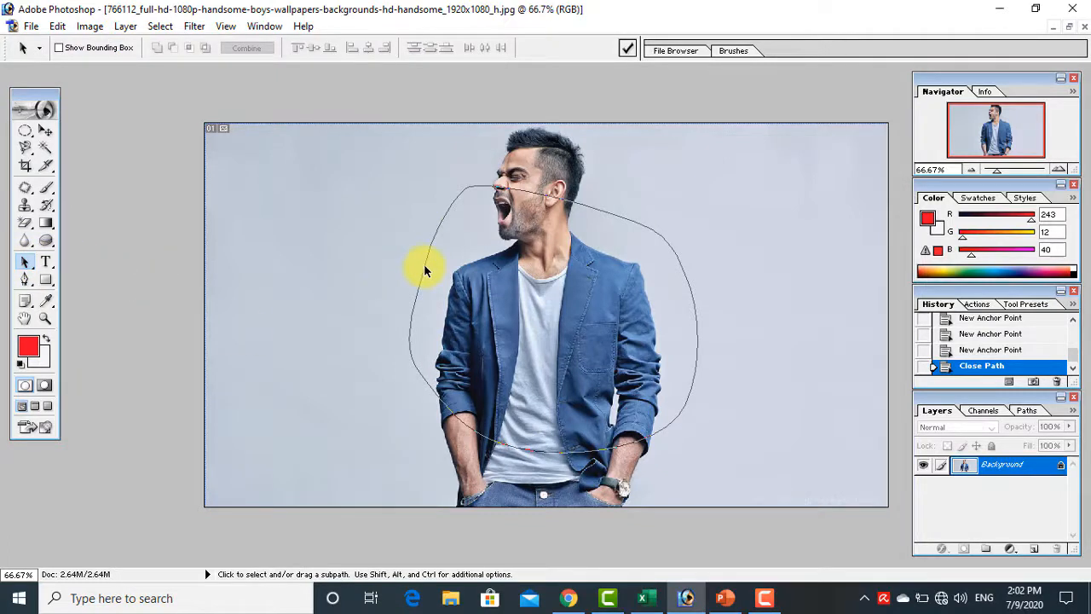
left_click_drag(428, 279, 440, 224)
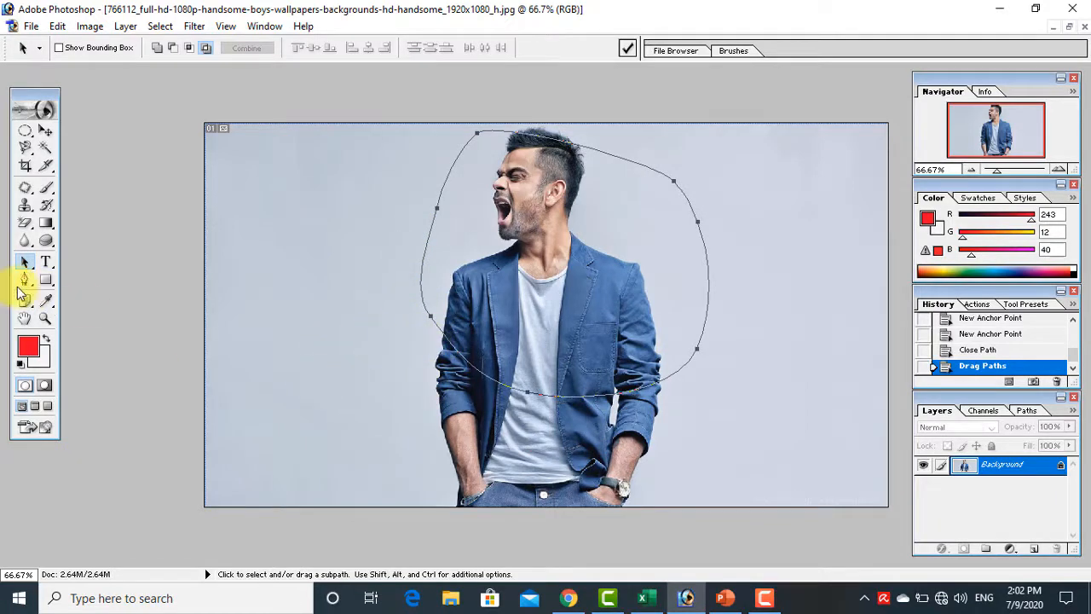
Reshape the path beside the man's face and above his head by moving anchor points and curve handles with the Direct Selection tool.
left_click_drag(24, 264, 92, 281)
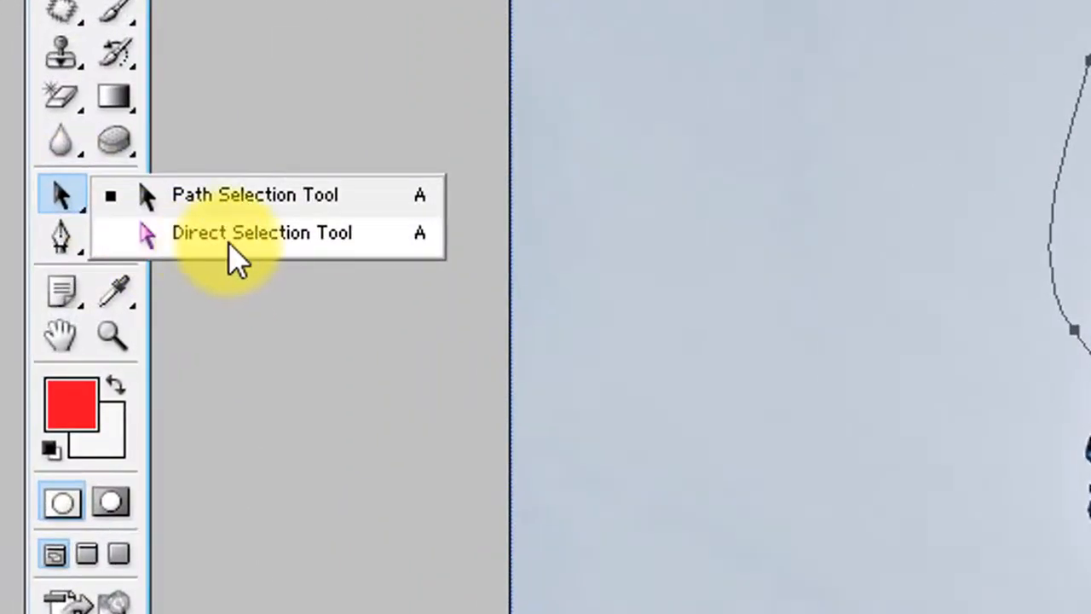
left_click_drag(237, 260, 237, 256)
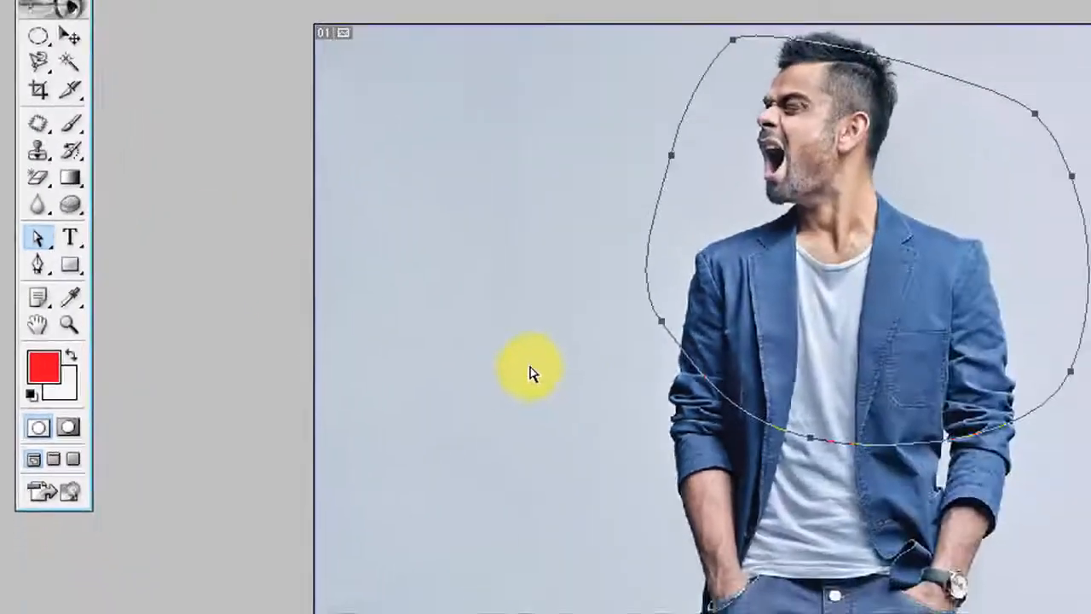
left_click(1074, 329)
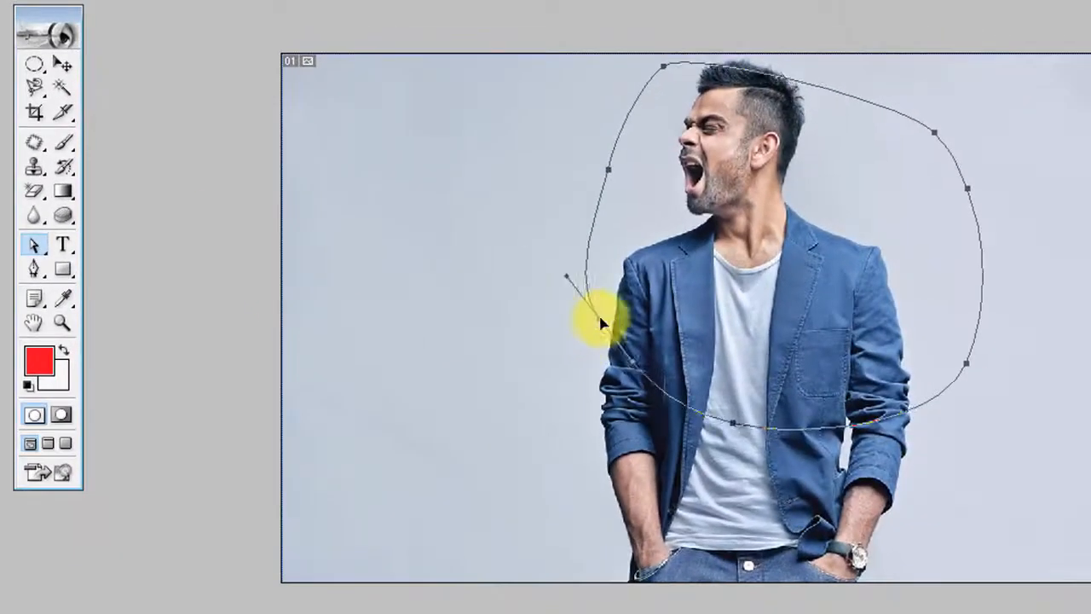
left_click_drag(601, 322, 580, 254)
left_click_drag(558, 200, 507, 111)
left_click(622, 103)
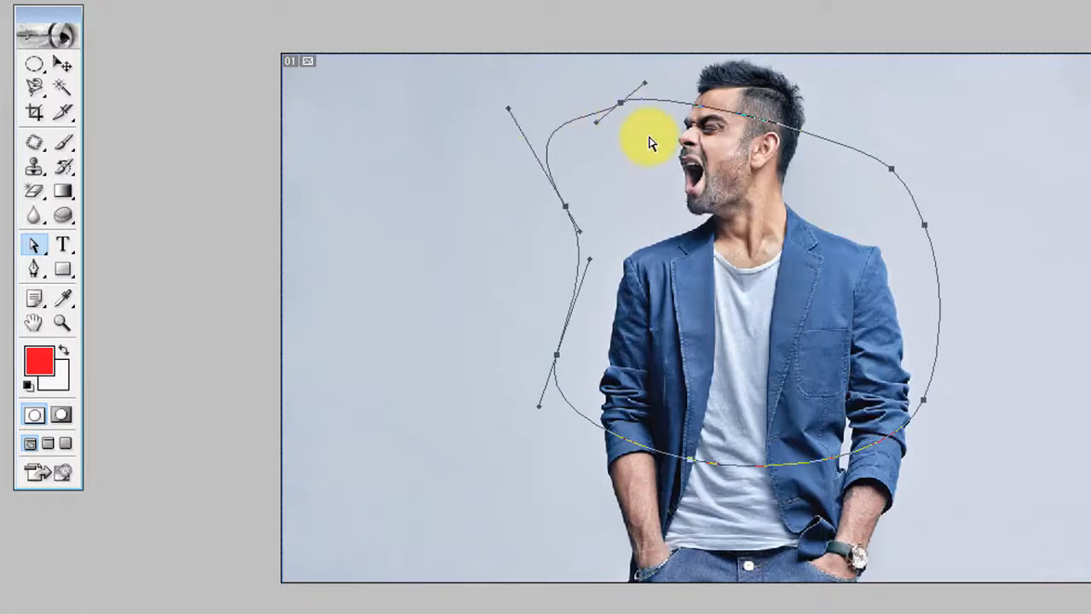
left_click_drag(648, 85, 831, 74)
Shift the reshaped path as a whole up to the top of the man's hair with the Path Selection tool.
left_click_drag(40, 245, 128, 245)
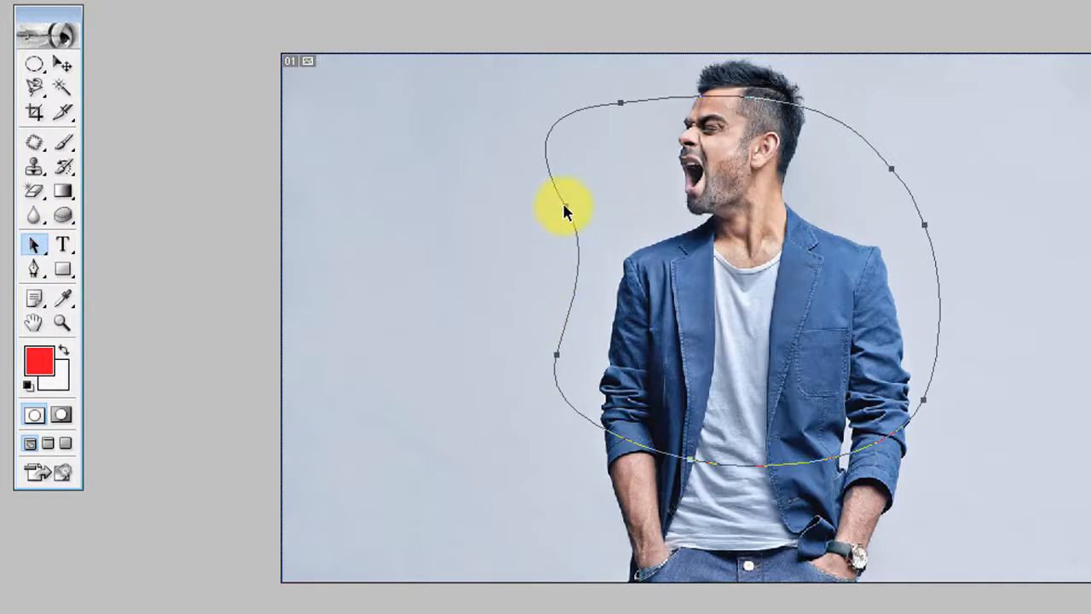
left_click_drag(564, 209, 583, 175)
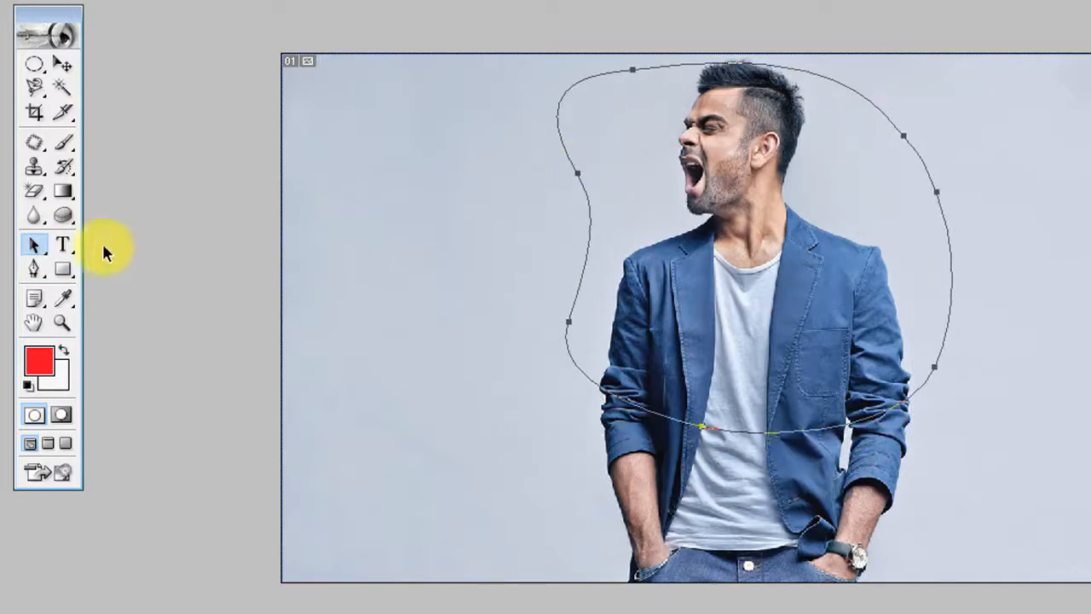
mouse_move(34, 245)
left_mouse_down()
mouse_move(75, 271)
mouse_move(48, 246)
mouse_move(37, 267)
mouse_move(144, 274)
mouse_move(37, 243)
left_mouse_up()
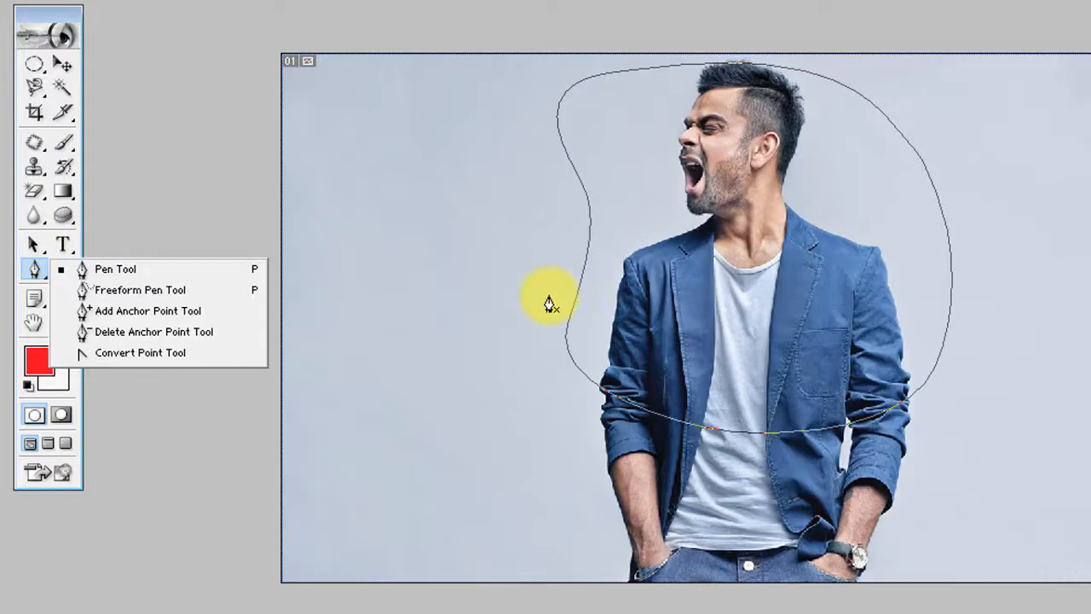
Switch to the Freeform Pen tool and revert the photo to its original snapshot in the history.
left_click(124, 268)
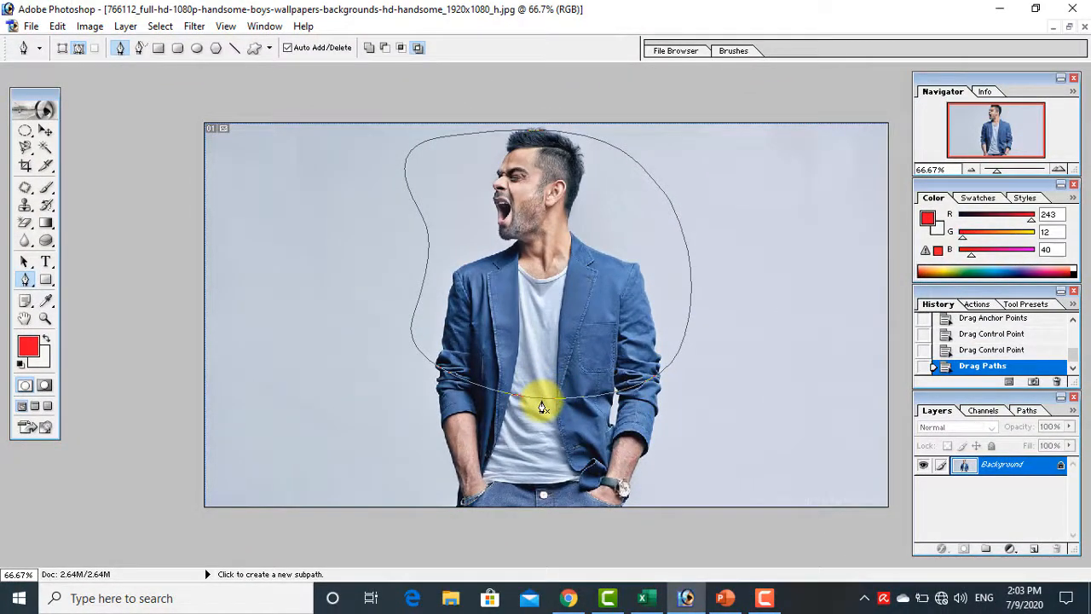
left_click(26, 281)
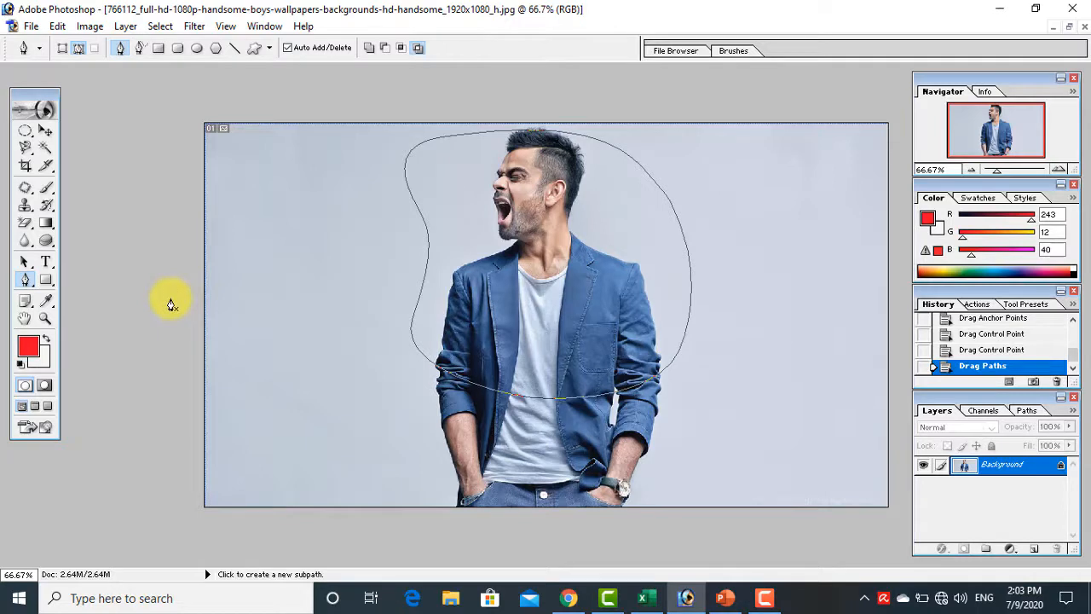
key("shift+p")
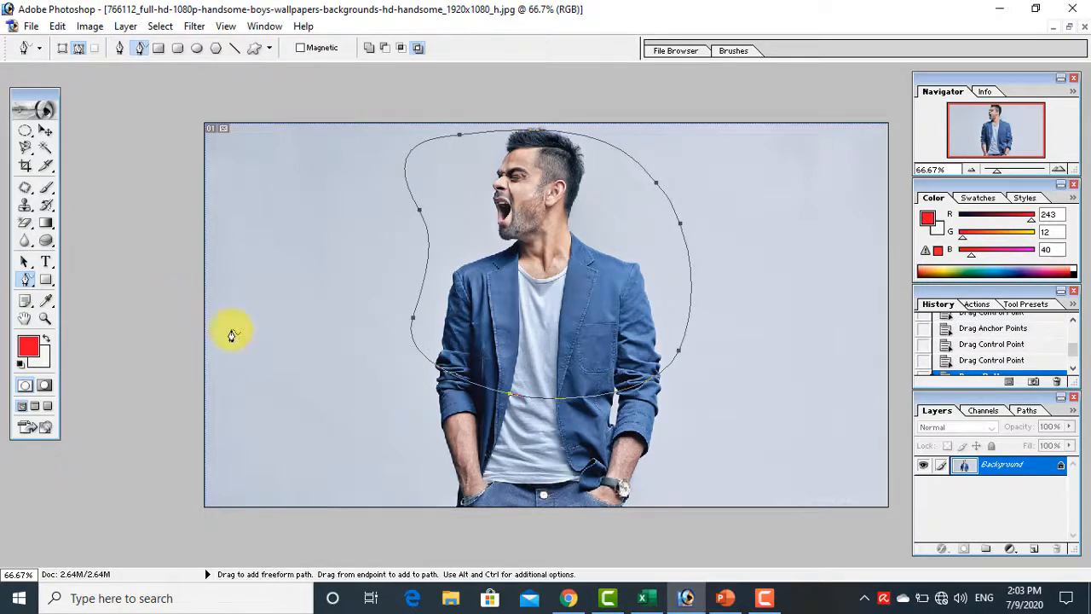
scroll(894, 388, "down", 1)
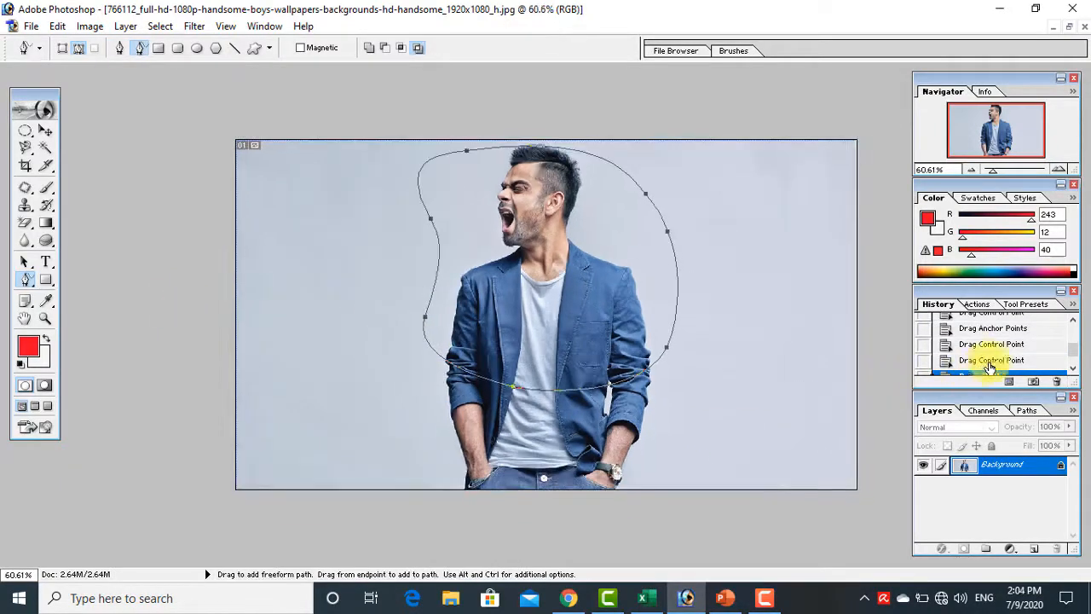
scroll(992, 359, "up", 4)
left_click(980, 322)
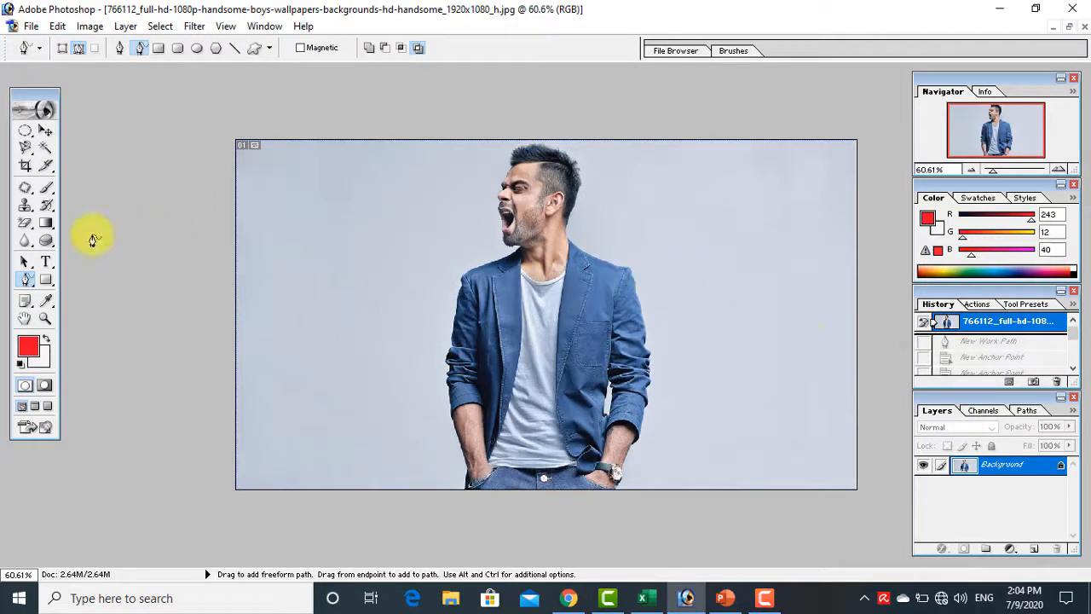
Draw a freehand closed path loosely around the whole man with the Freeform Pen tool.
left_click(26, 281)
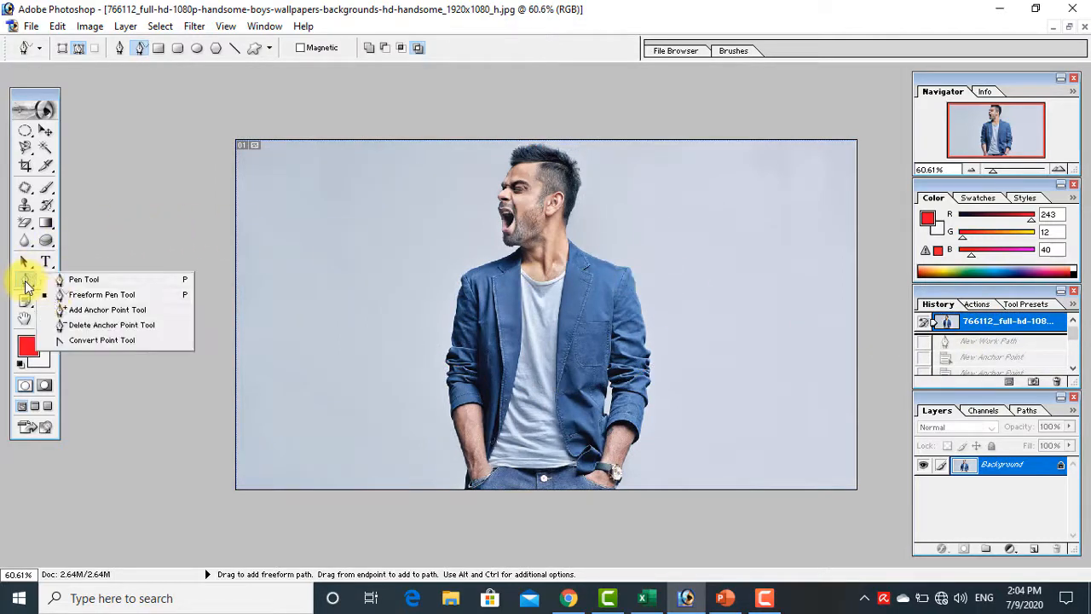
left_click(98, 301)
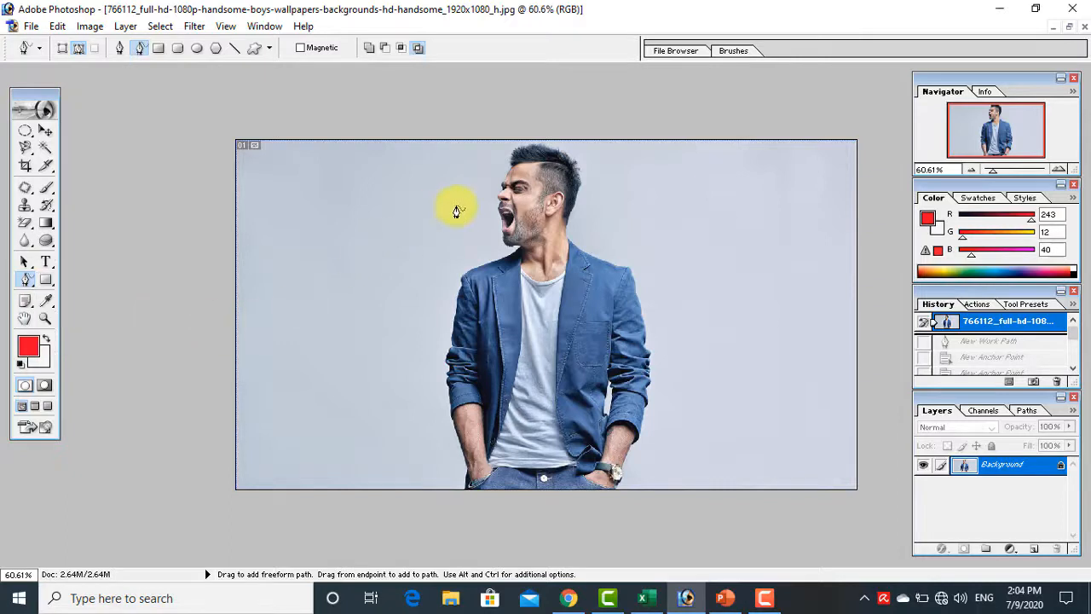
left_click_drag(487, 158, 458, 233)
mouse_move(417, 429)
left_mouse_down()
mouse_move(452, 473)
mouse_move(514, 494)
mouse_move(640, 492)
mouse_move(722, 394)
left_mouse_up()
mouse_move(641, 154)
left_mouse_down()
mouse_move(591, 145)
mouse_move(488, 158)
left_mouse_up()
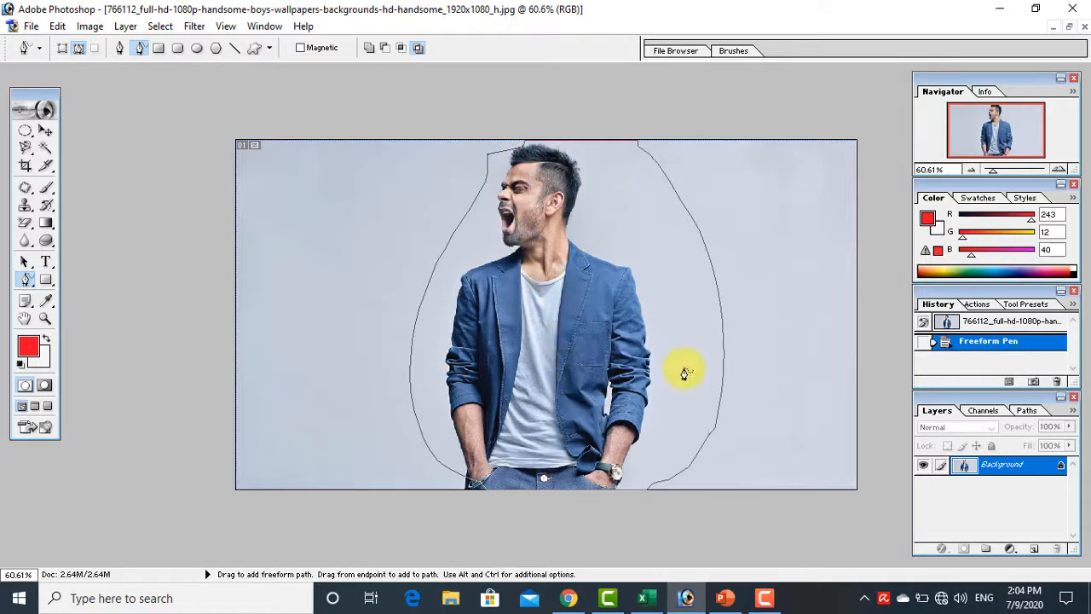
Narrow the freehand path to 86.3% width with Free Transform and apply it.
key("ctrl+t")
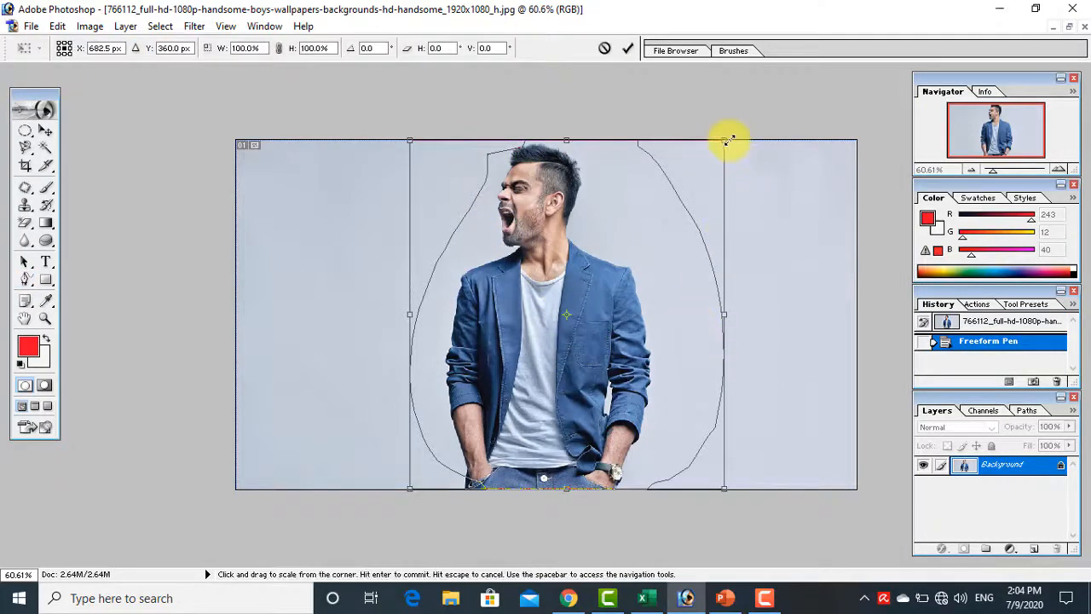
left_click_drag(724, 140, 682, 143)
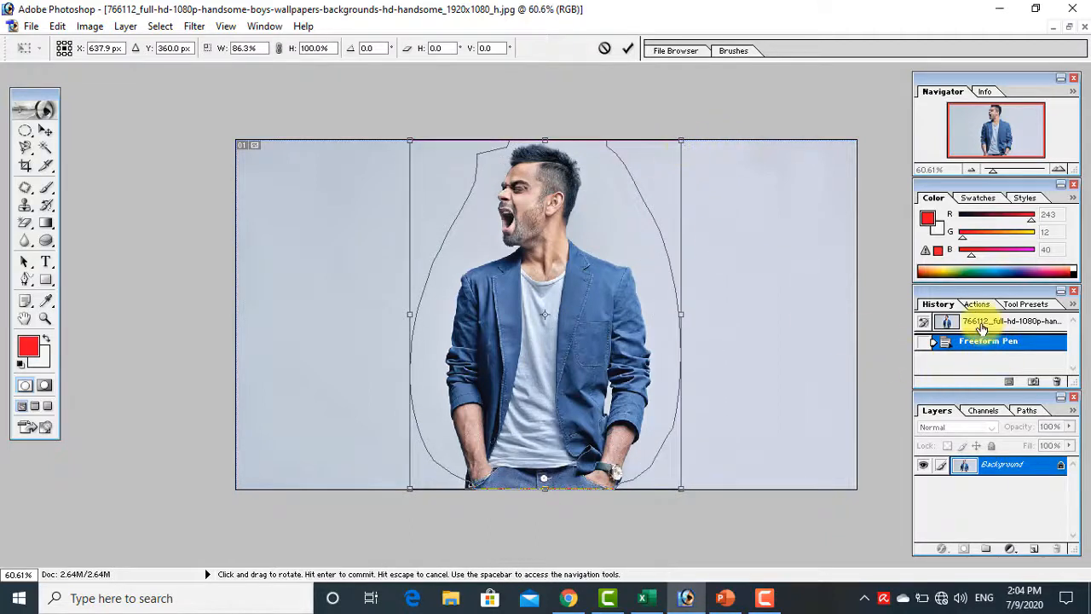
key("Return")
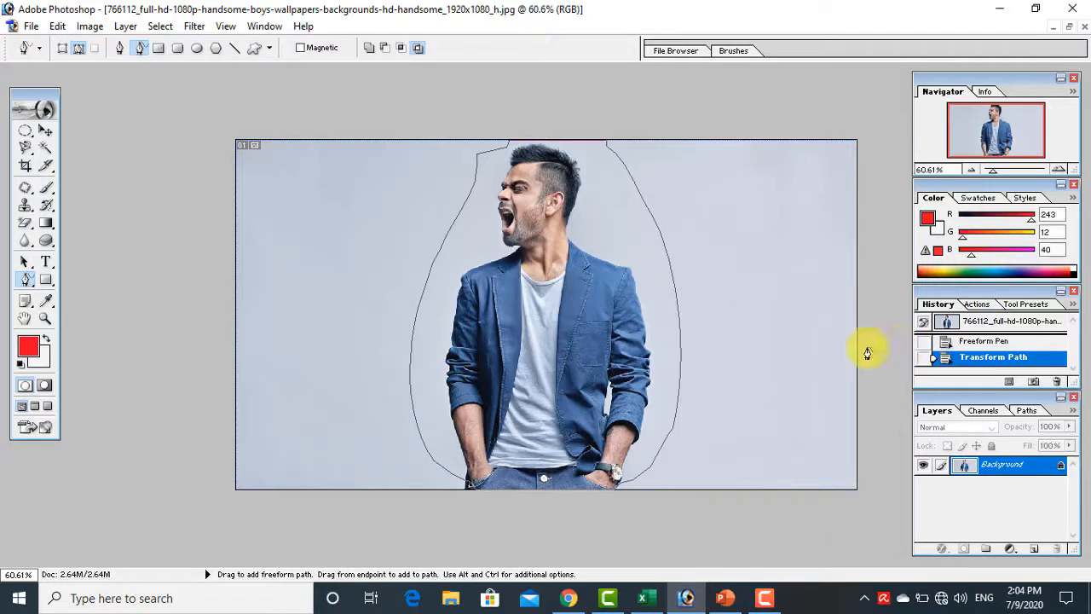
left_click(24, 285)
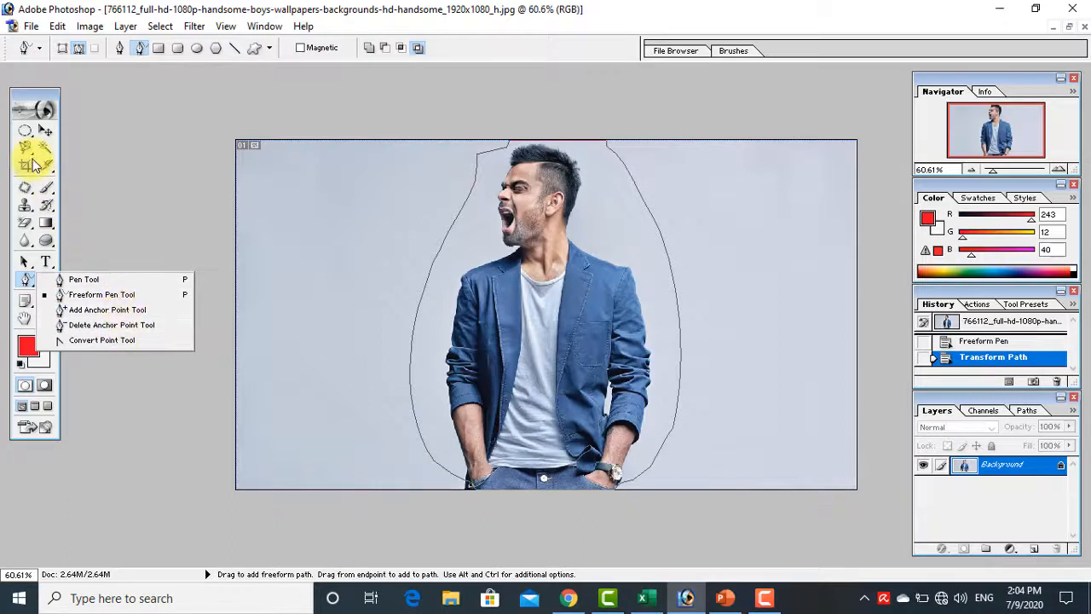
left_click(24, 130)
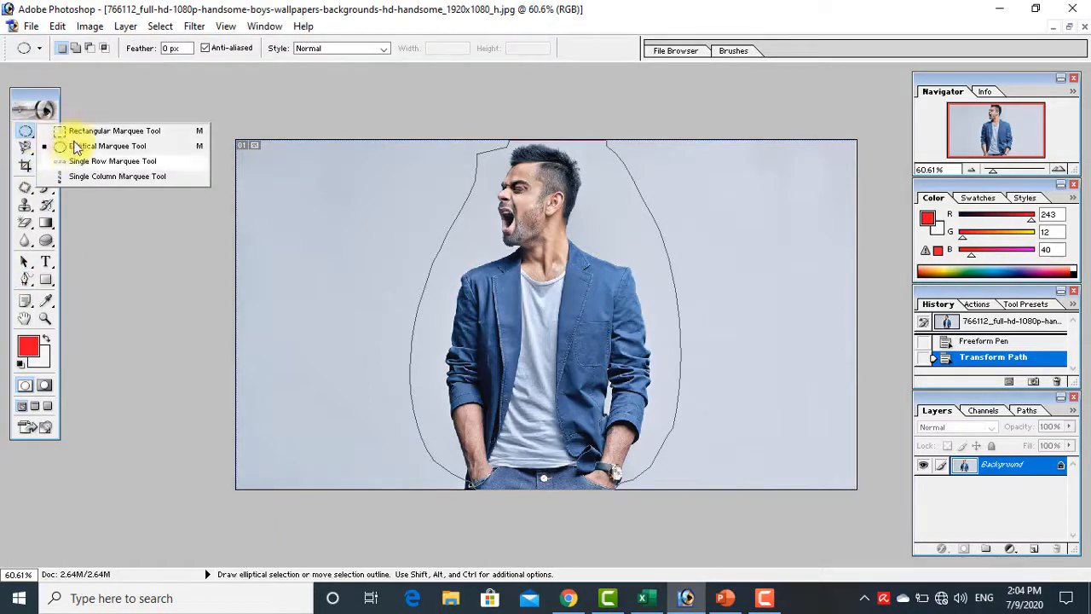
left_click(24, 167)
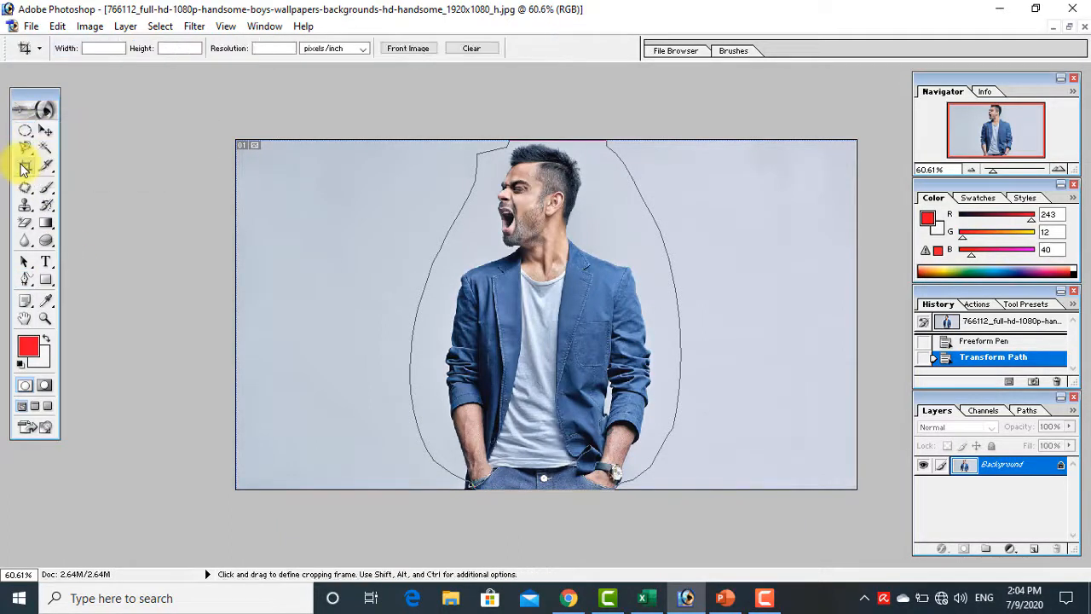
left_click(25, 186)
left_click(25, 147)
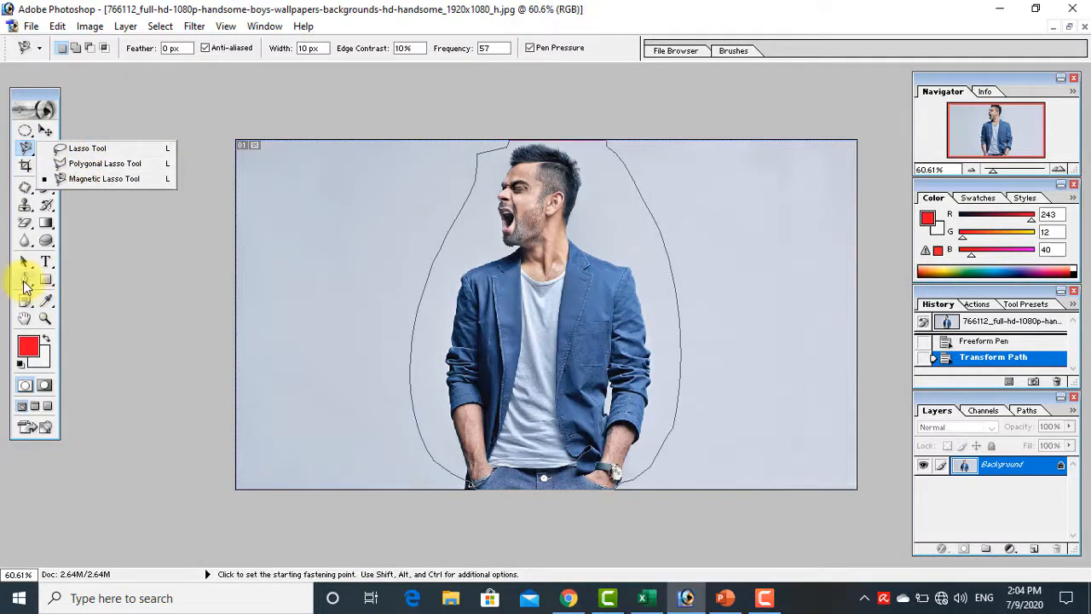
Try the Convert Point tool on the empty background beside the man and revert the photo to its original snapshot.
left_click(26, 281)
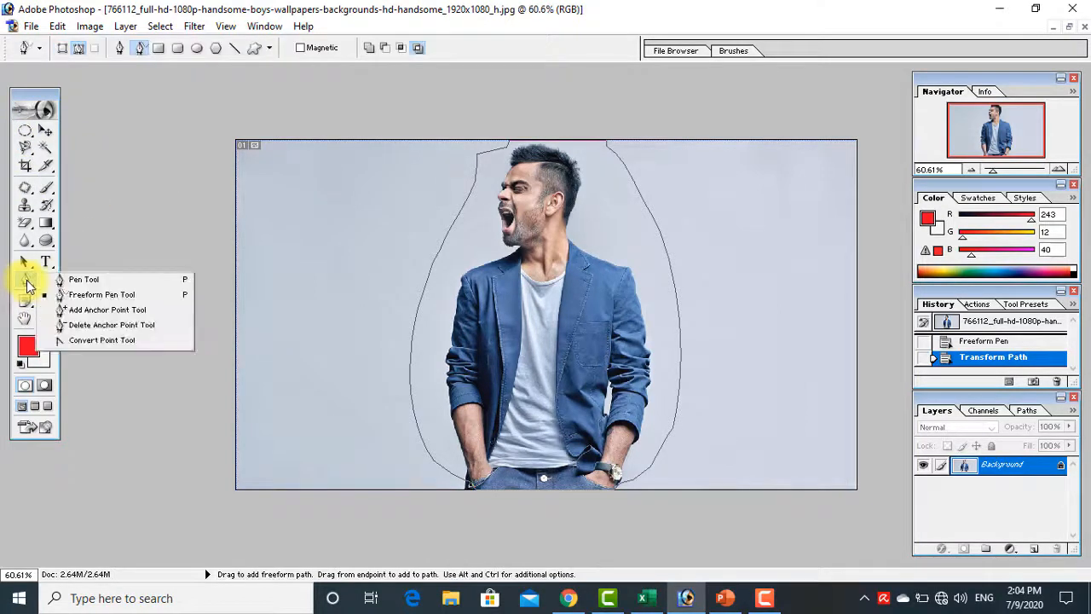
left_click(94, 340)
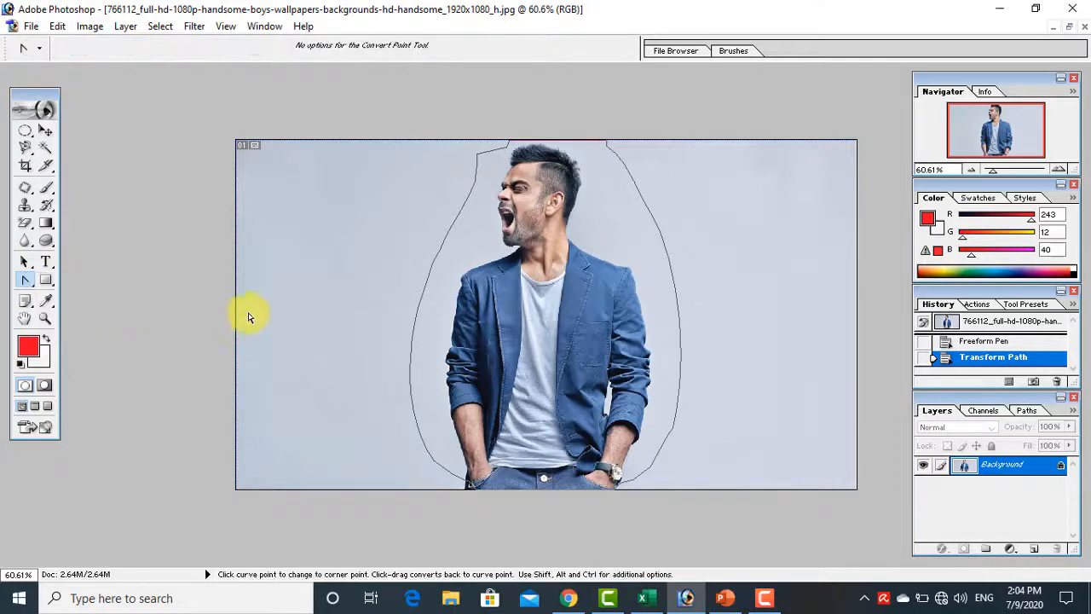
left_click_drag(275, 277, 359, 406)
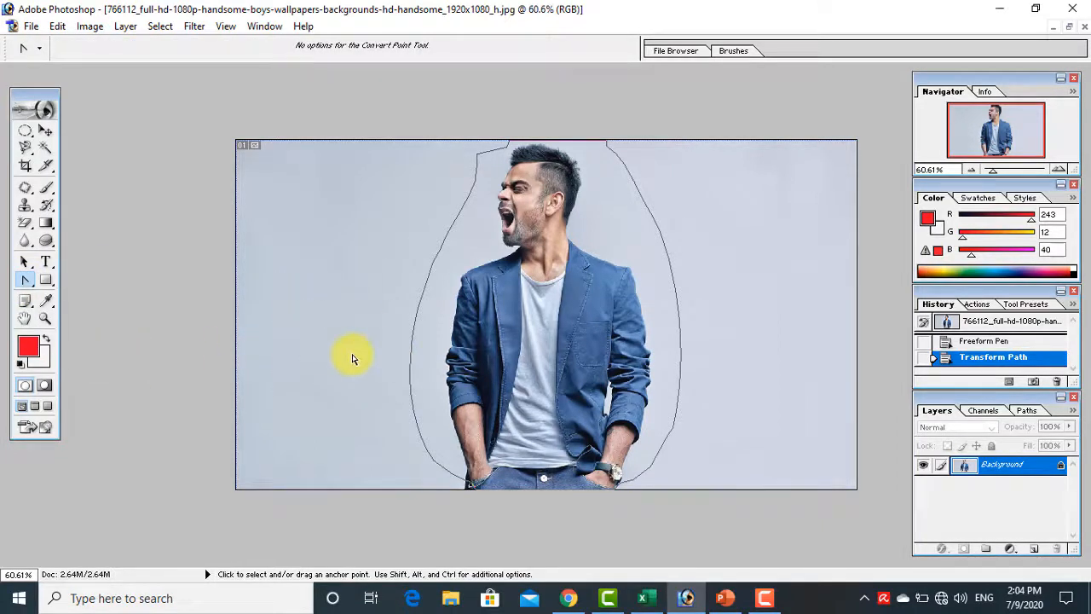
left_click(968, 323)
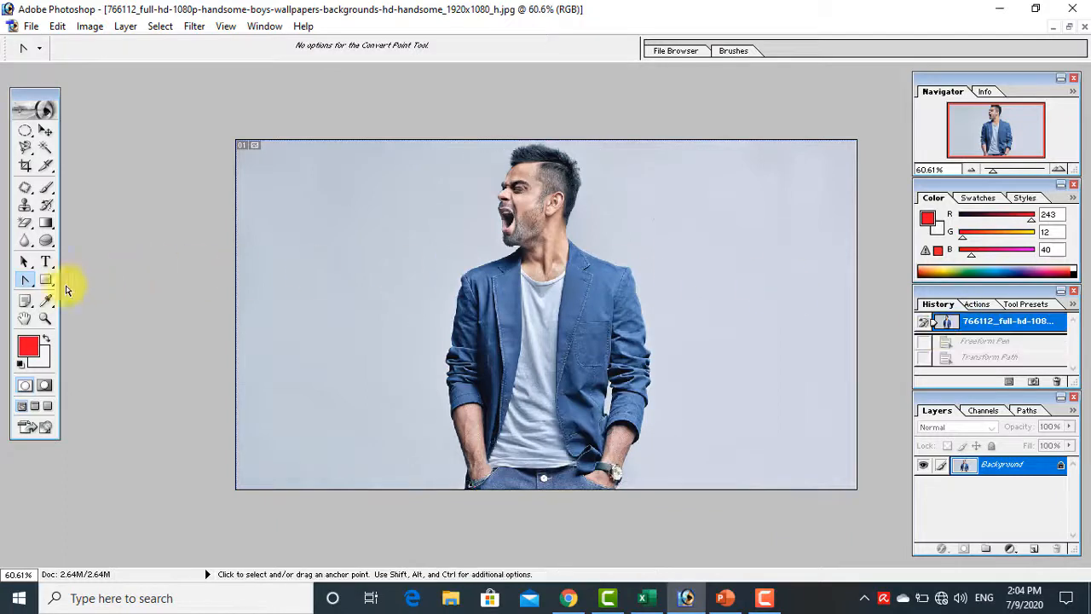
Return to the Pen tool and switch from it to the Clone Stamp tool.
left_click(32, 286)
left_click(72, 278)
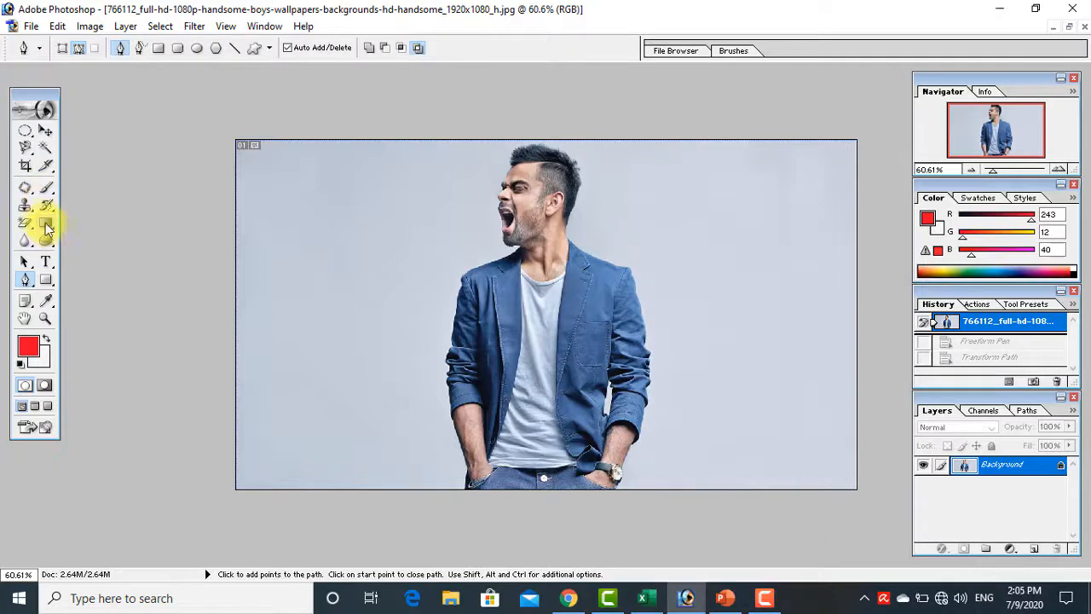
left_click(25, 208)
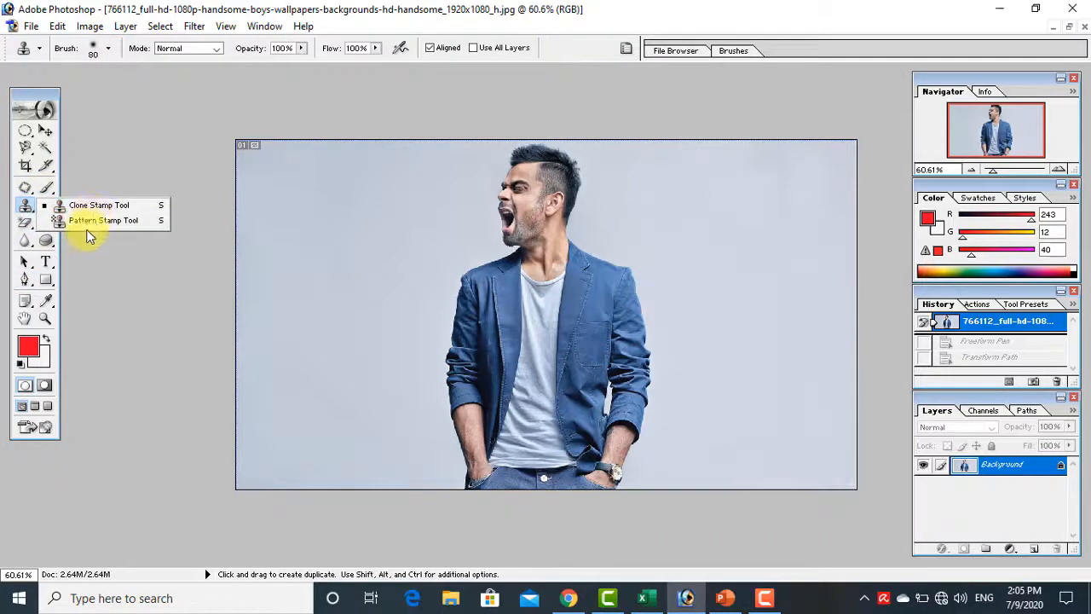
left_click(24, 207)
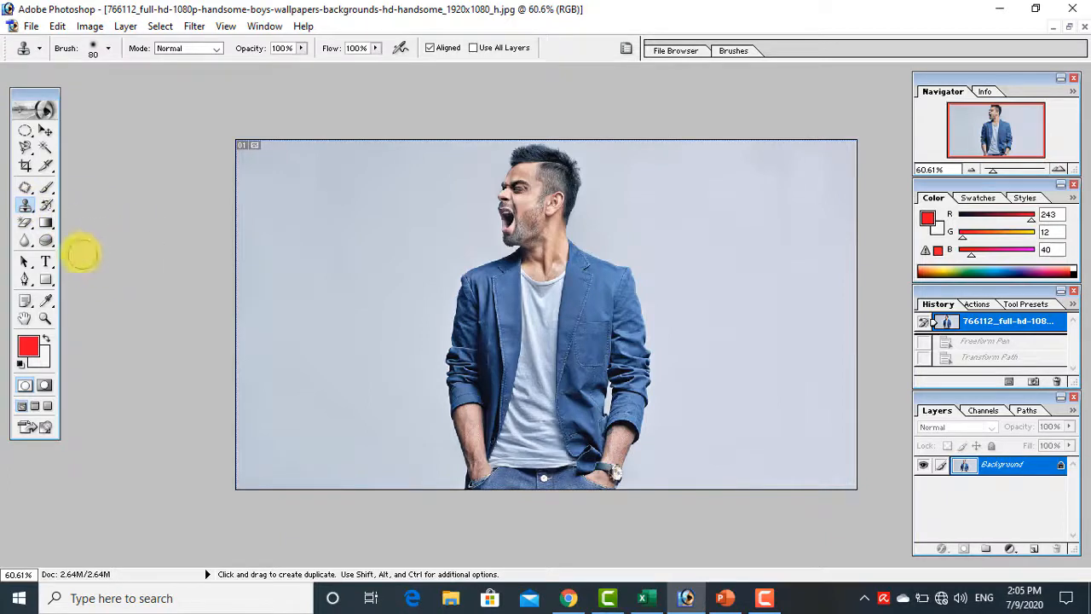